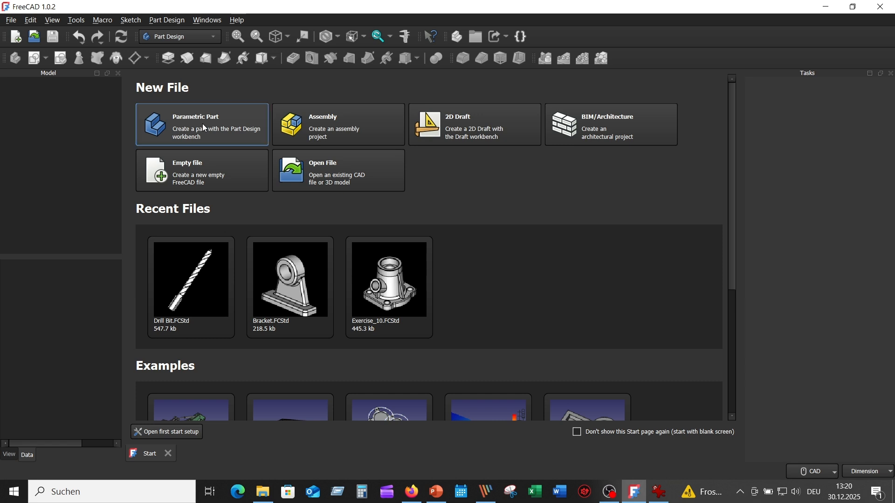
- Create a new parametric part and check the reference drawing Picture6.png in IrfanView before returning to FreeCAD
click(204, 127)
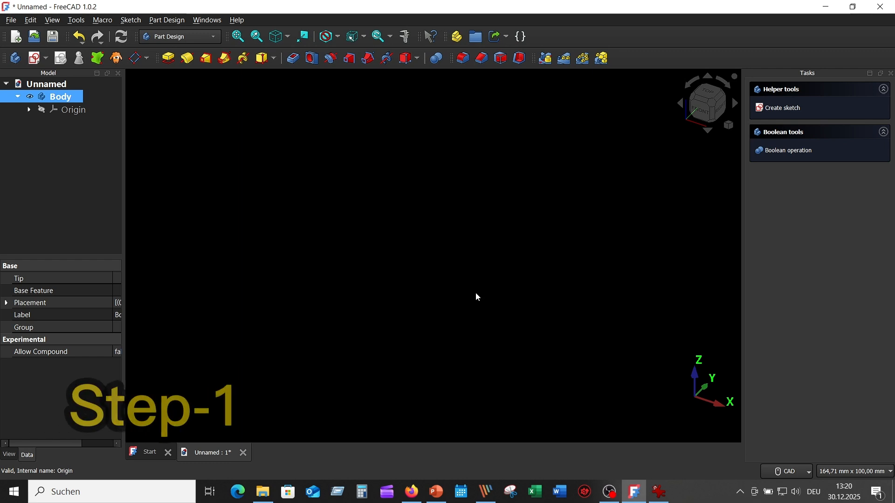
click(660, 493)
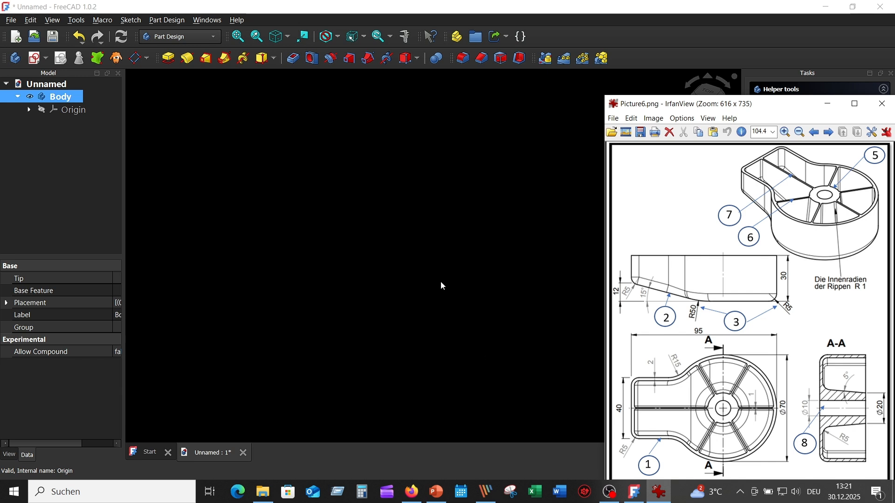
click(495, 304)
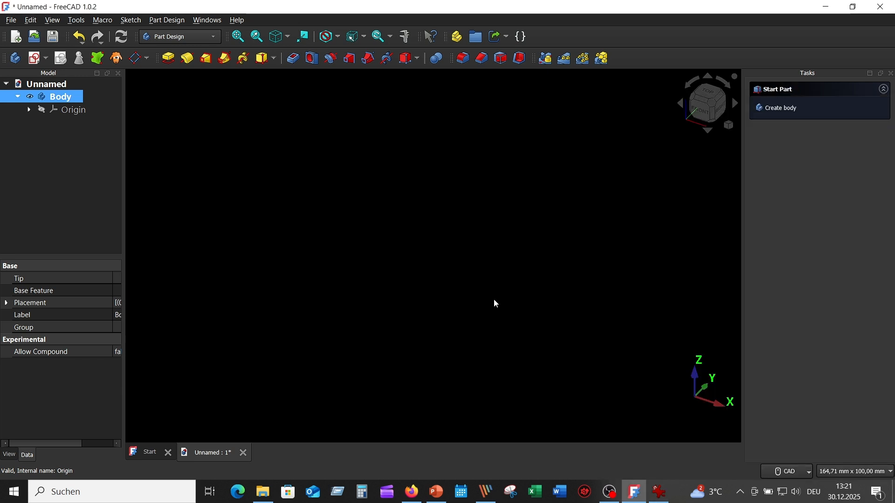
- Start a sketch on the XY-plane and draw a 70 mm diameter circle centred on the origin
click(35, 58)
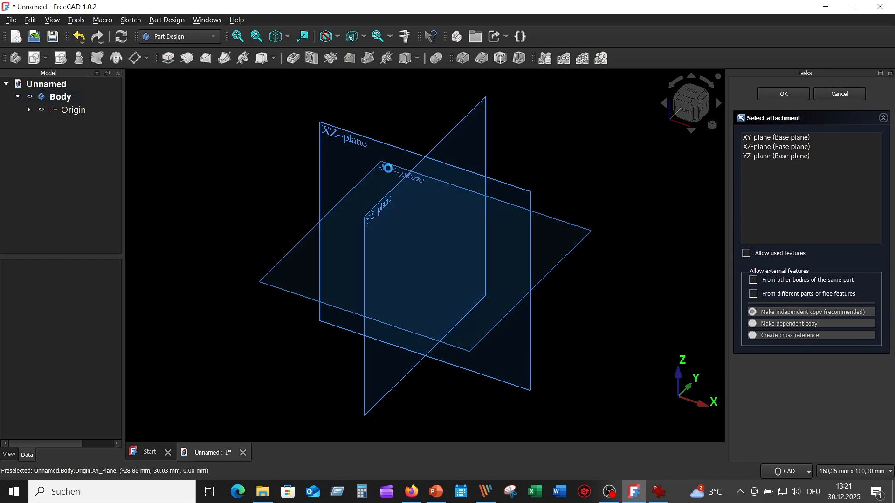
click(391, 172)
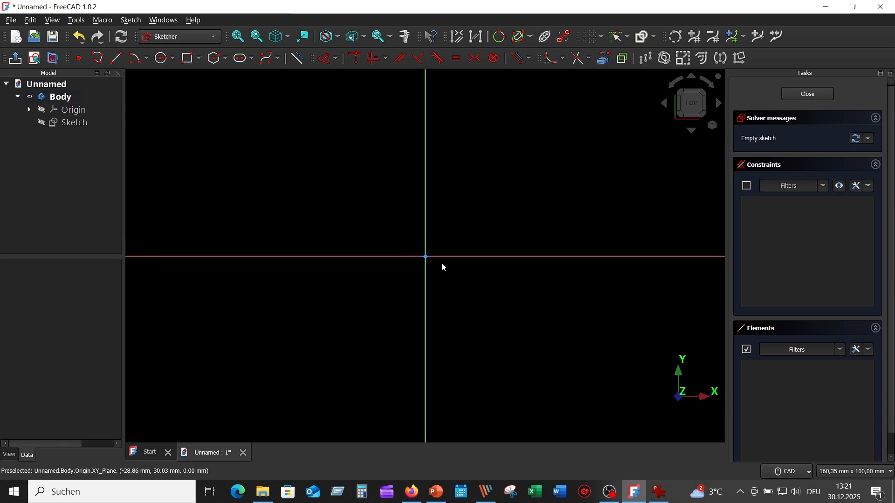
click(160, 61)
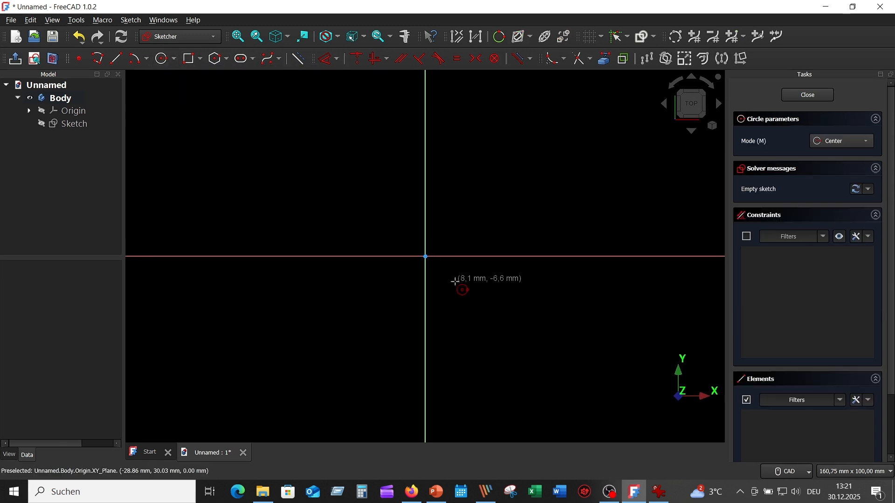
click(426, 257)
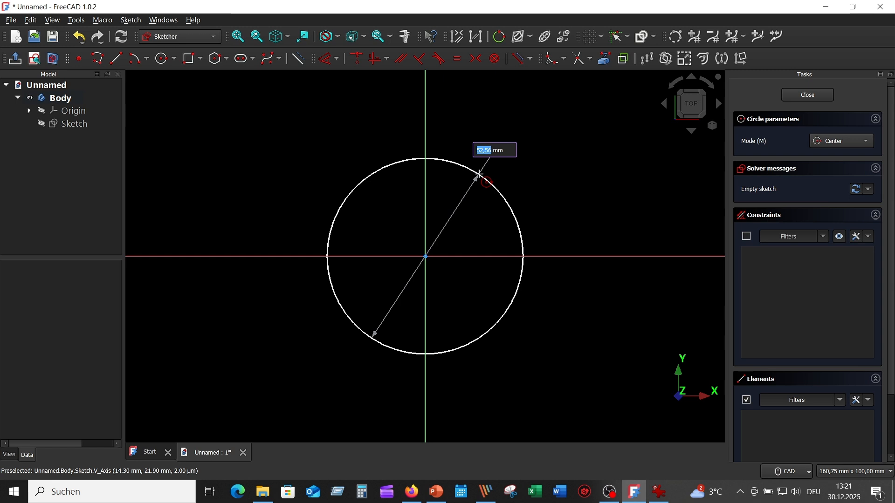
text(70)
key(Return)
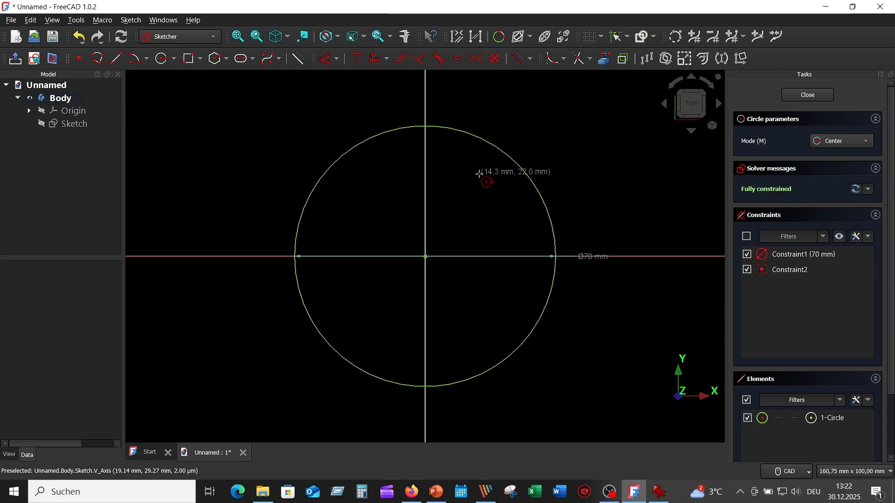
key(Escape)
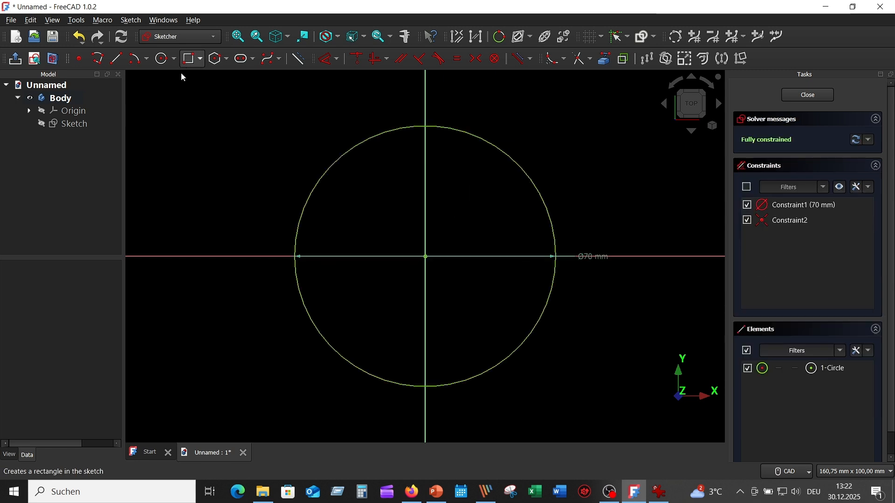
- Draw a rectangle about 52 mm wide and 41 mm high, overlapping the circle's left side
click(189, 59)
click(173, 330)
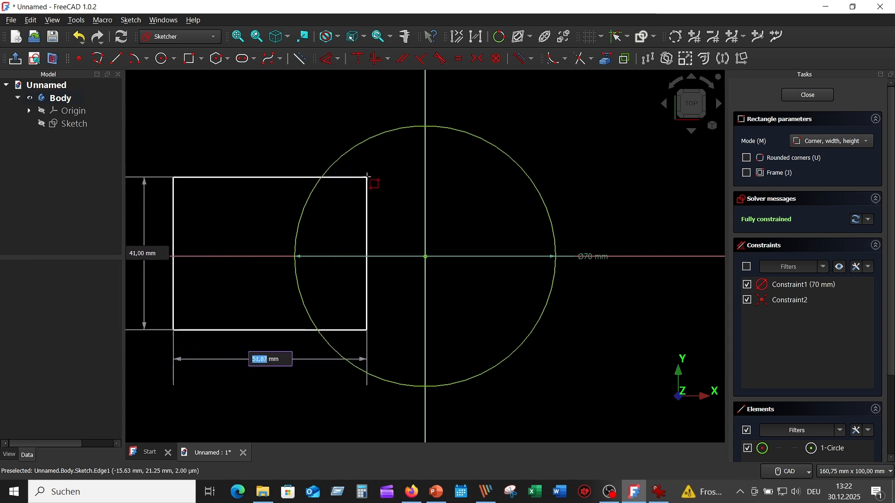
click(367, 177)
key(Escape)
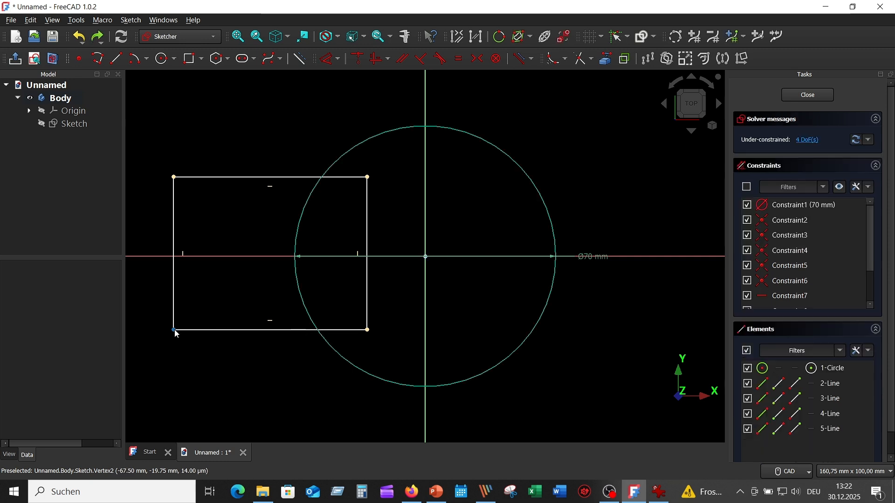
- Constrain the rectangle's two left corners to be symmetric about the horizontal axis
click(175, 330)
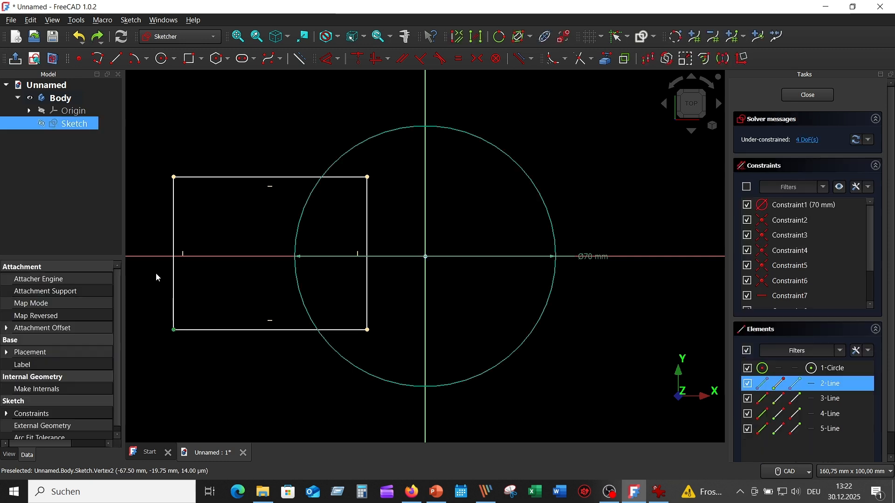
click(174, 178)
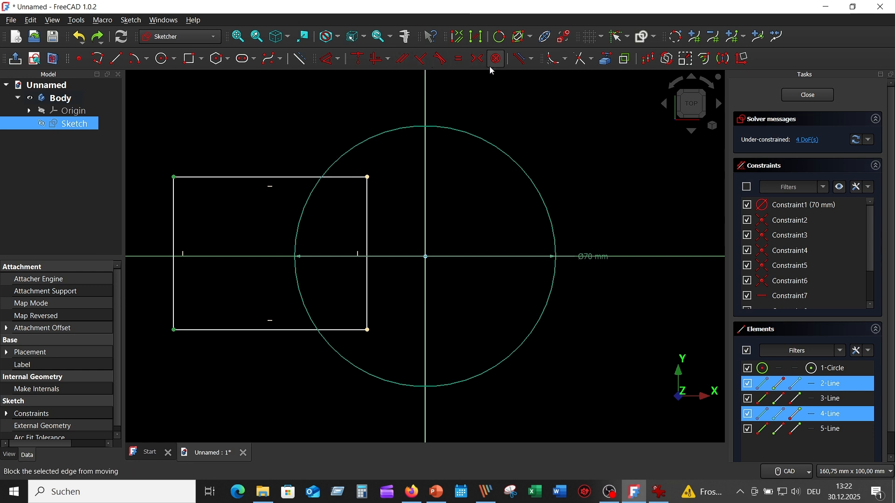
click(477, 59)
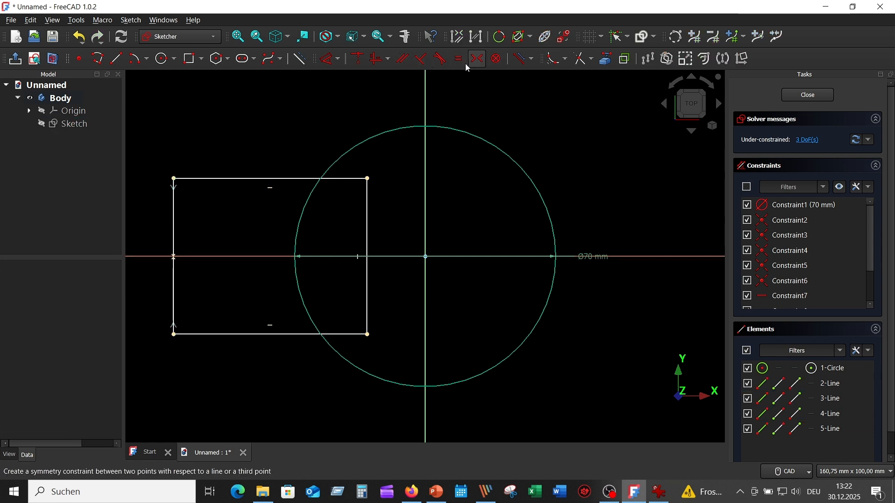
- Dimension the rectangle's left edge with a length of 40 mm
click(327, 61)
click(174, 240)
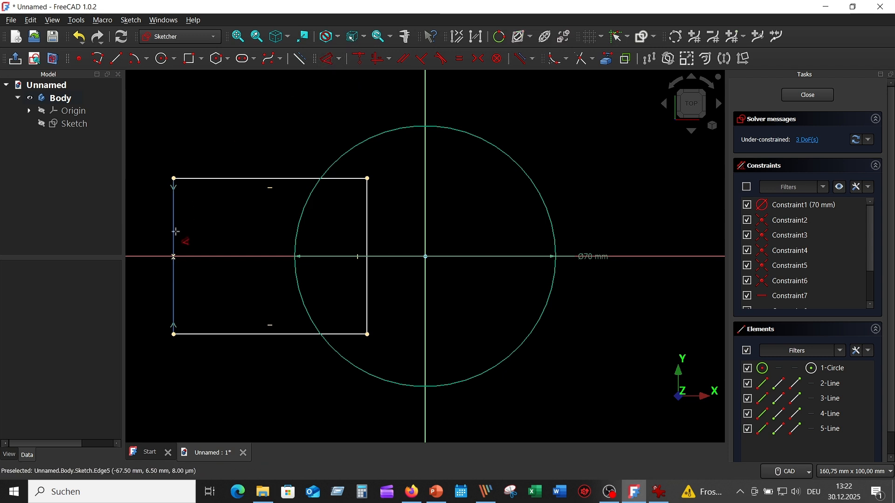
click(151, 254)
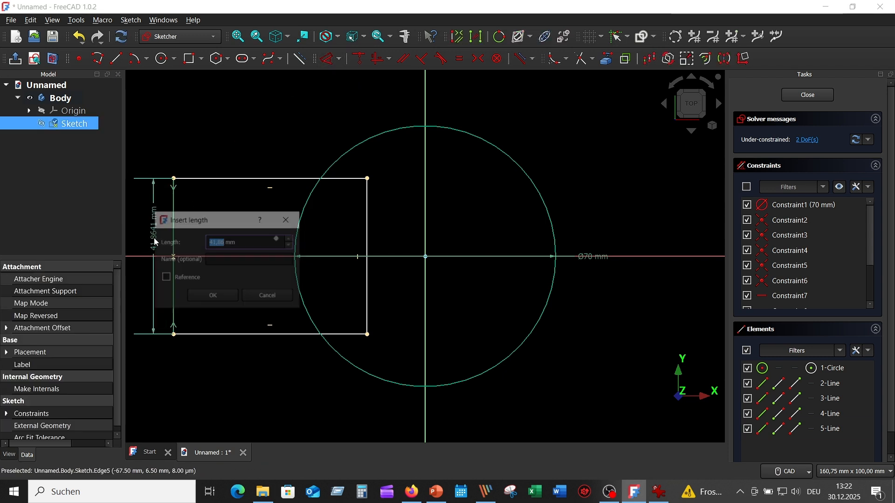
text(4)
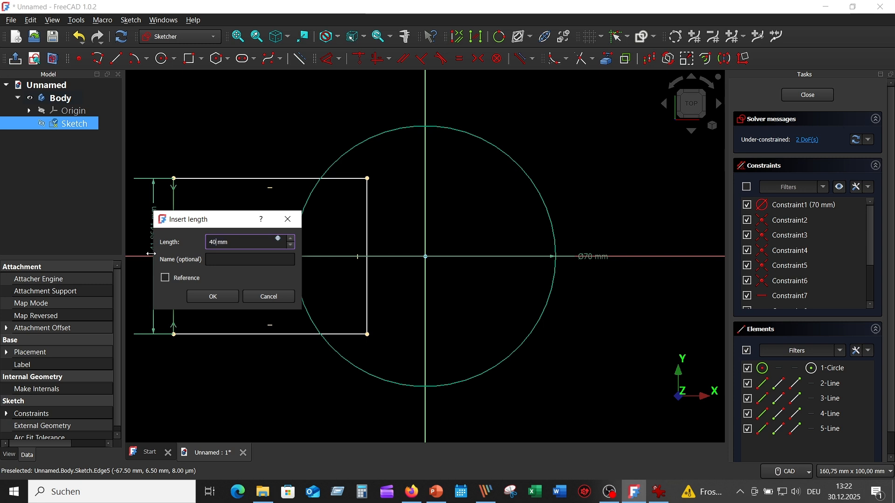
key(Return)
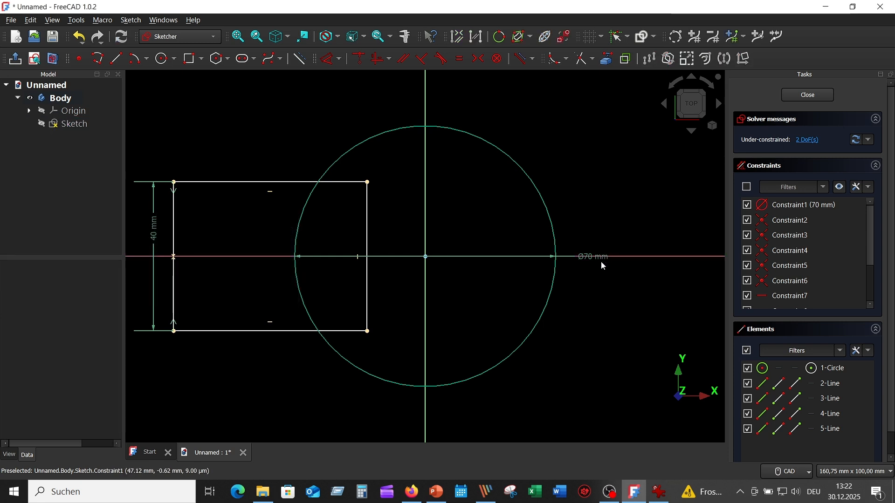
- Move the circle's diameter label off the horizontal axis and dimension the rectangle's left edge 65 mm from the vertical axis
drag(600, 256, 559, 186)
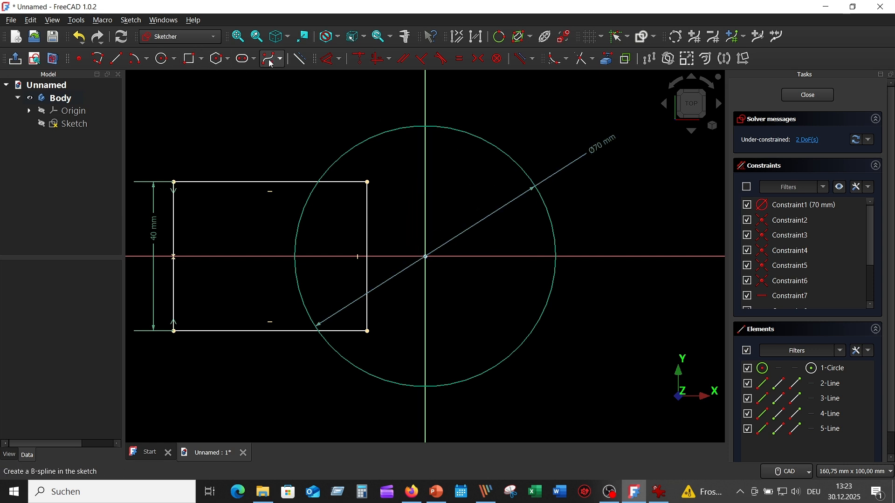
click(329, 60)
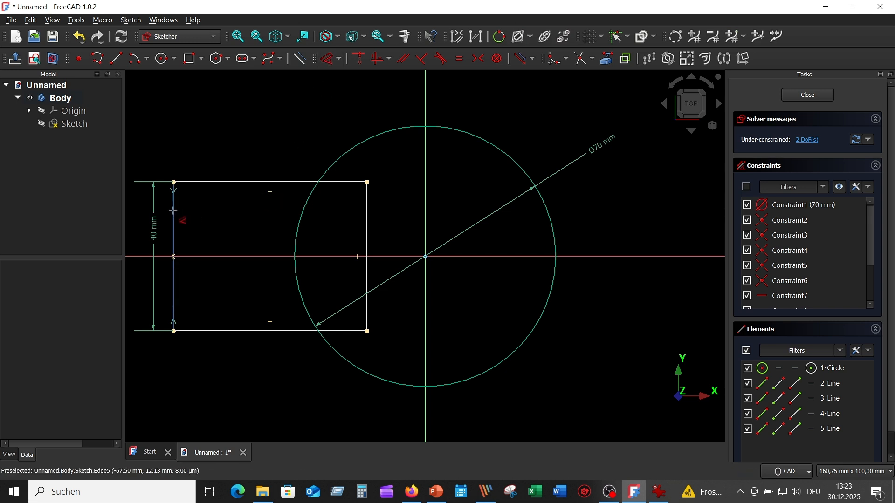
click(174, 213)
click(423, 101)
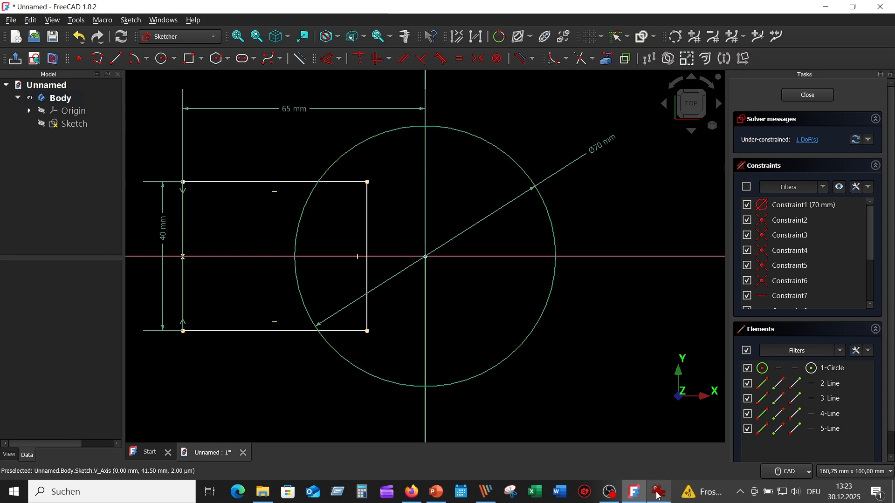
- Check the reference drawing and set the distance from the rectangle's left edge to the vertical axis to 60 mm
click(658, 494)
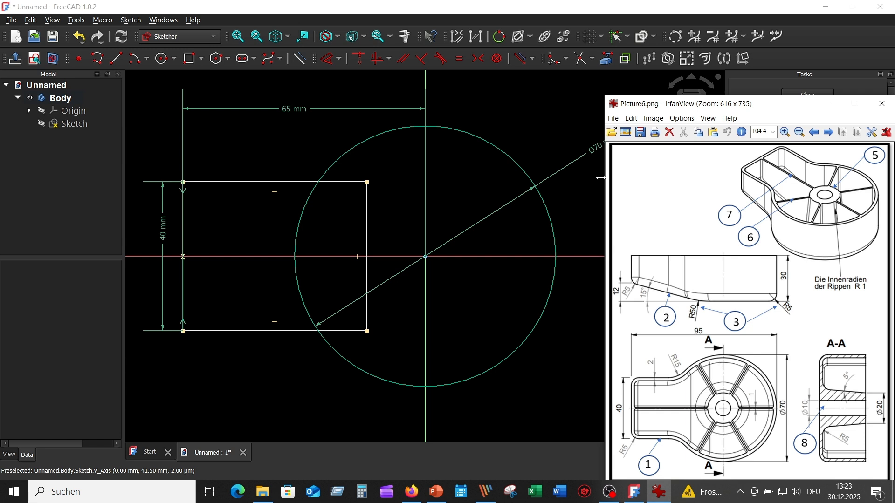
click(543, 118)
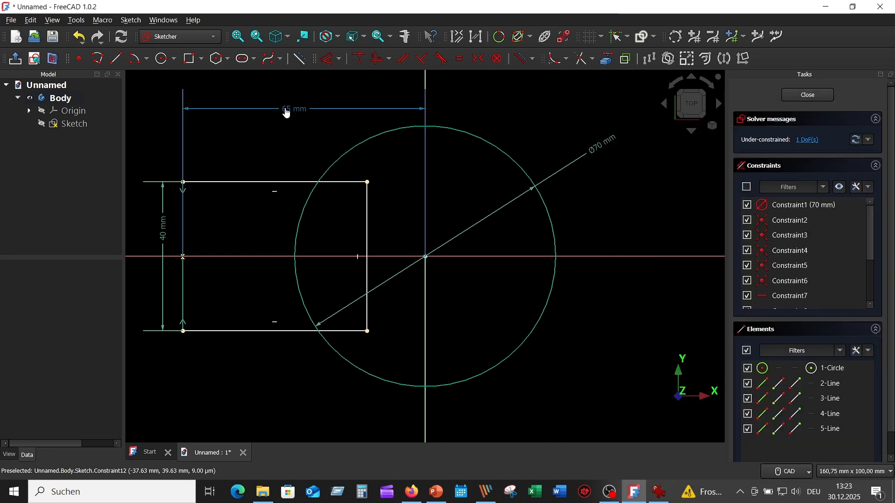
double_click(283, 111)
text(60)
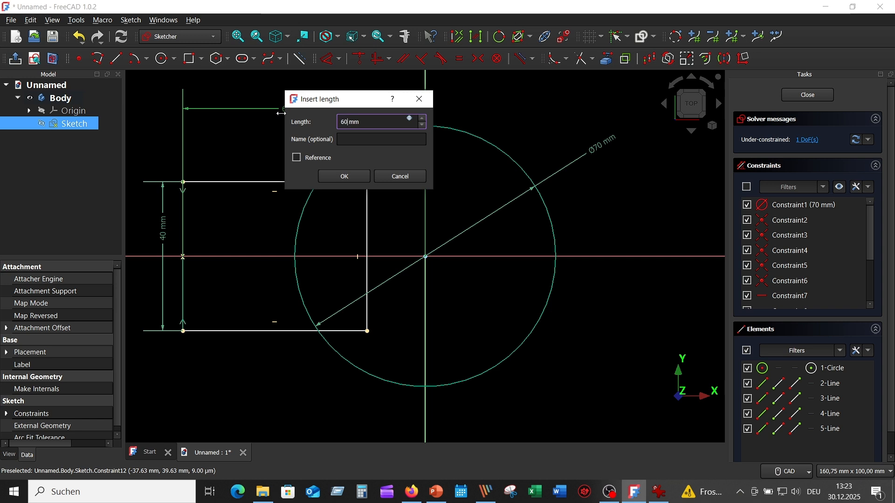
key(Return)
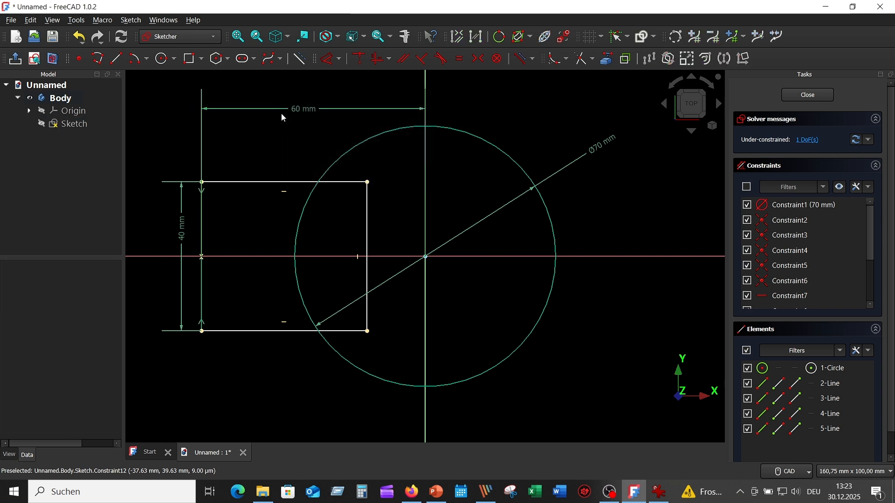
- Trim the rectangle's right edge, both horizontal line ends inside the circle, and the circle's arc between them to form one closed outline
click(589, 59)
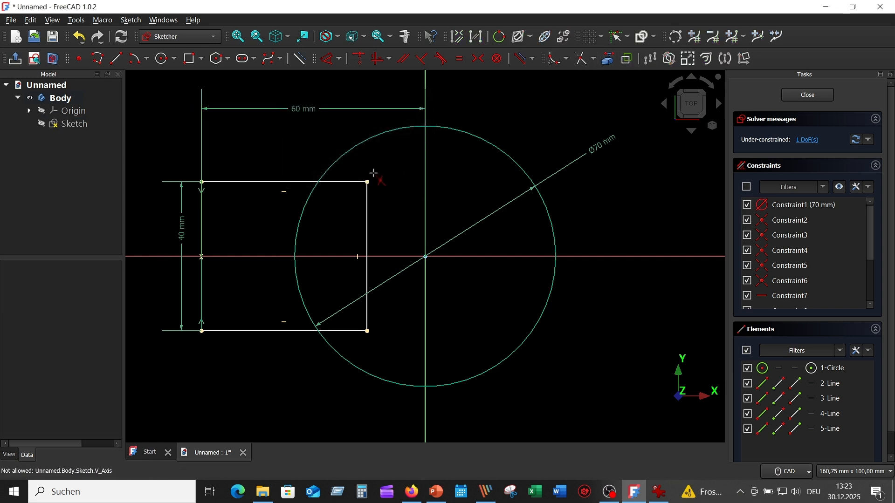
click(367, 212)
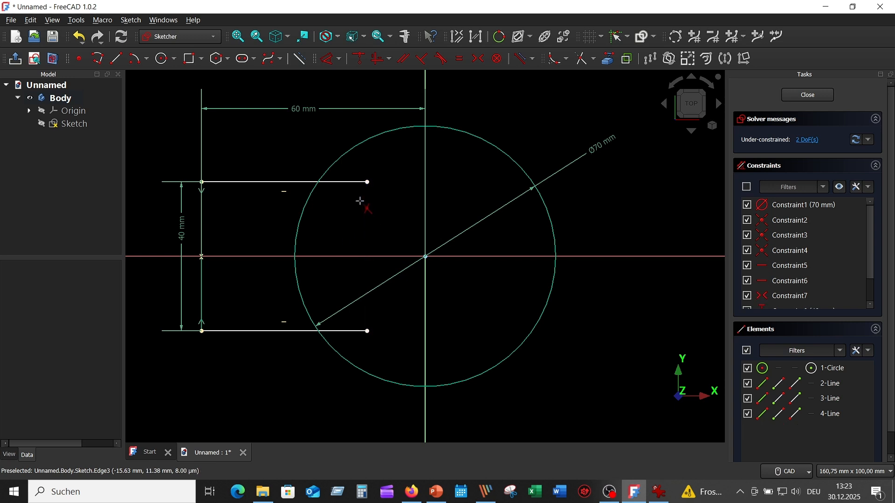
click(356, 183)
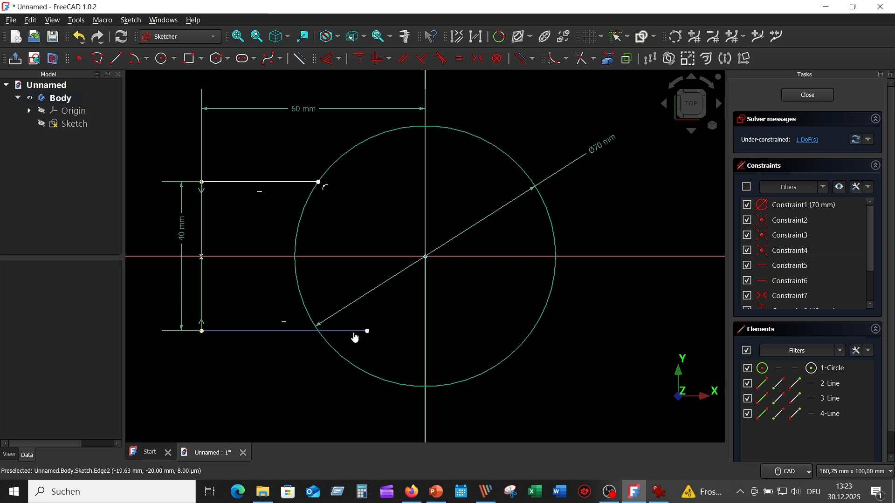
click(354, 331)
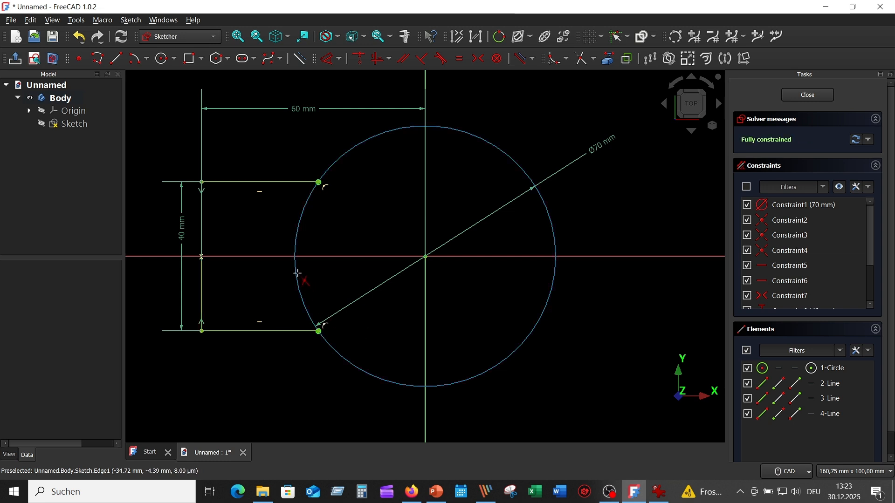
click(297, 274)
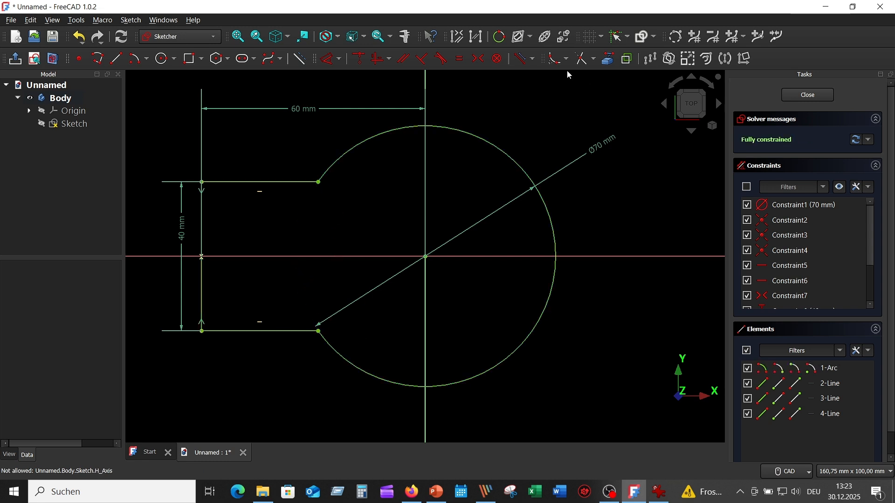
- Fillet the upper and lower corners where the horizontal lines meet the large arc
click(555, 63)
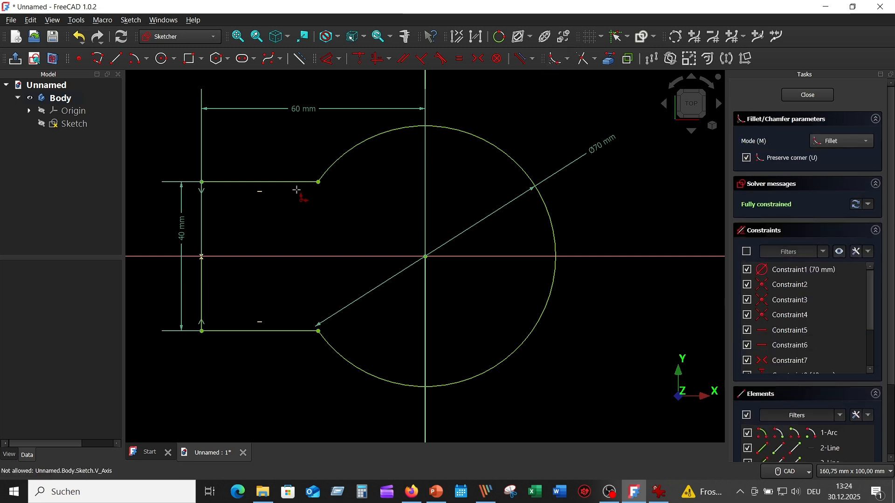
click(299, 182)
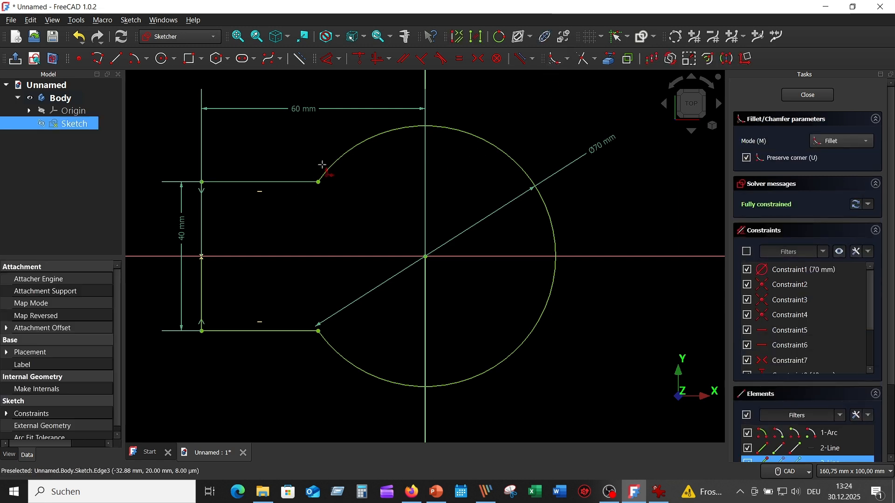
click(331, 168)
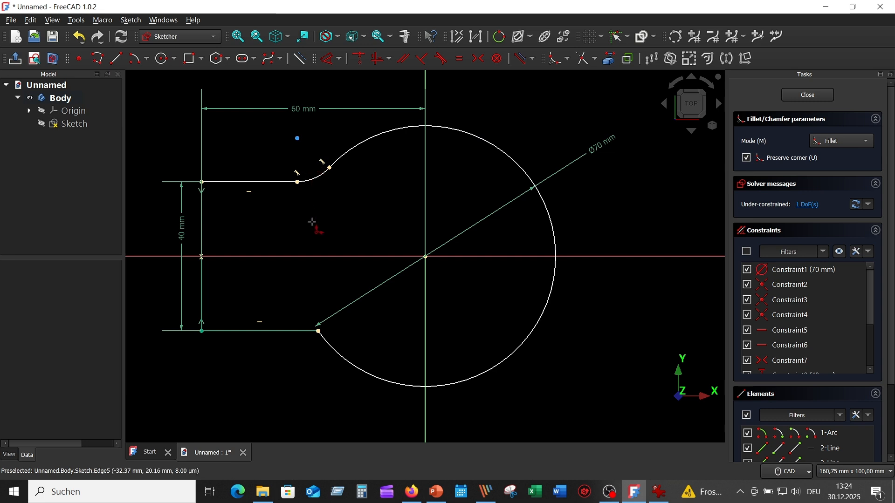
click(293, 332)
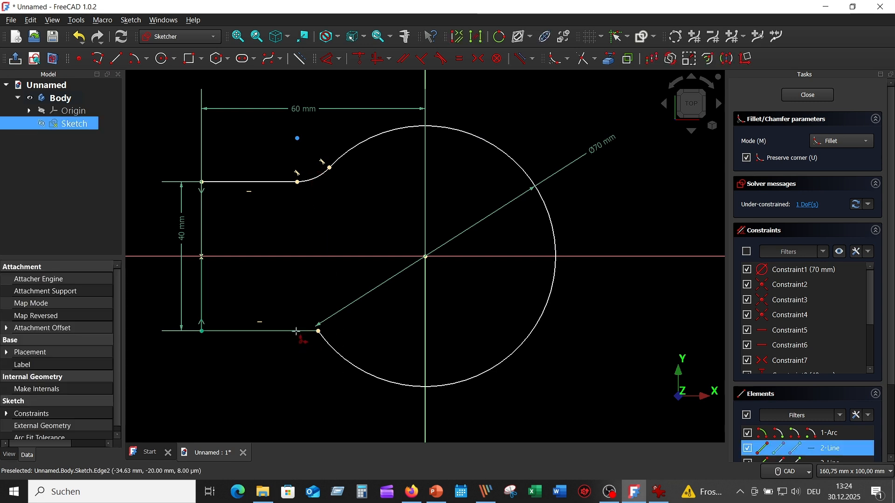
click(324, 342)
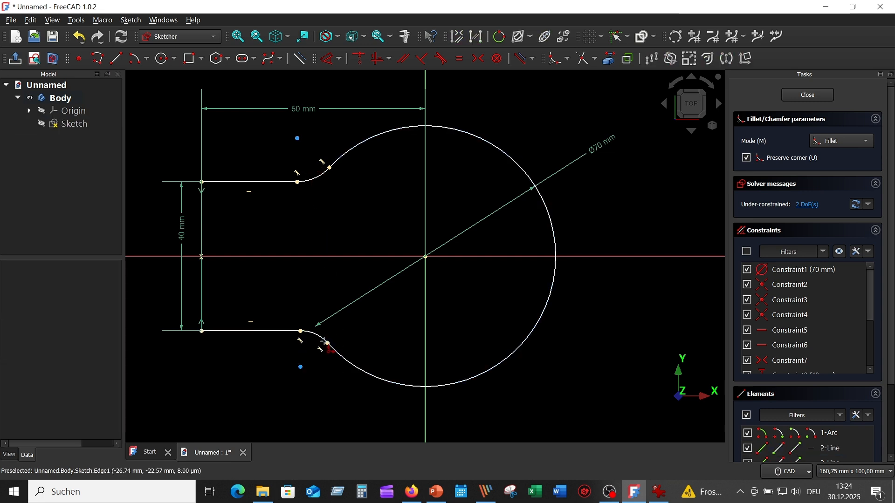
- Constrain the radius of the upper fillet arc between the horizontal line and the large arc to 15 mm
right_click(499, 100)
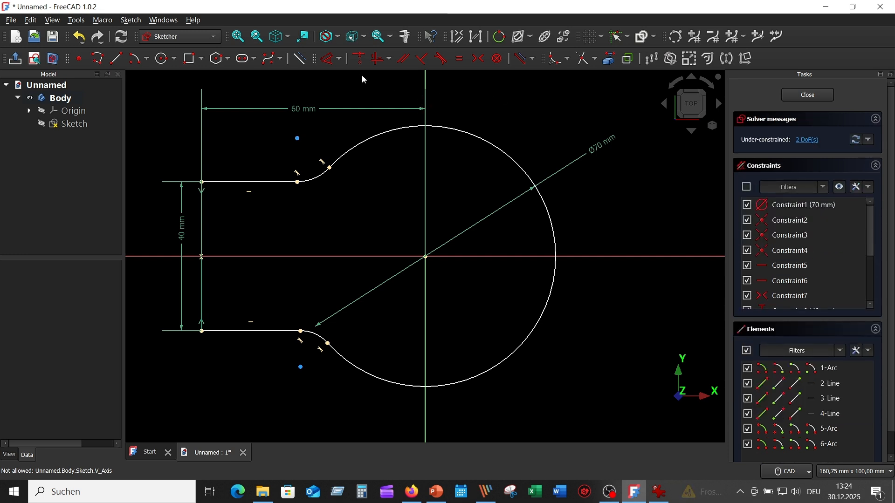
click(329, 58)
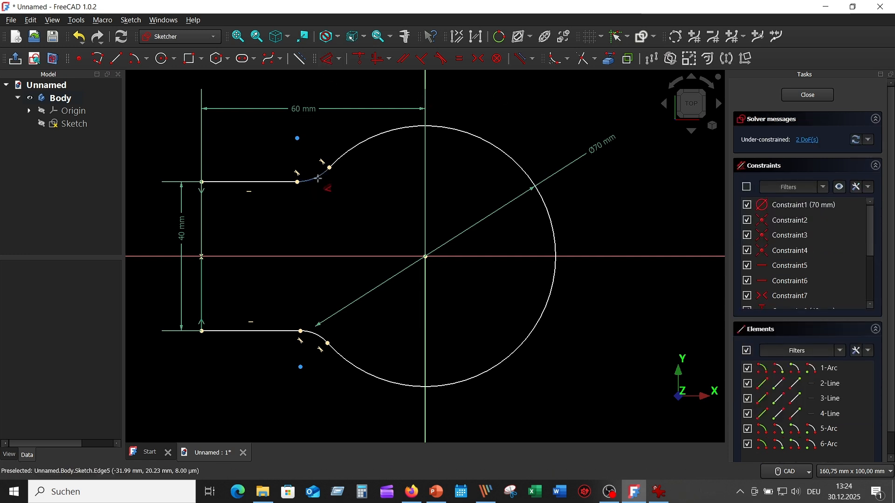
click(310, 178)
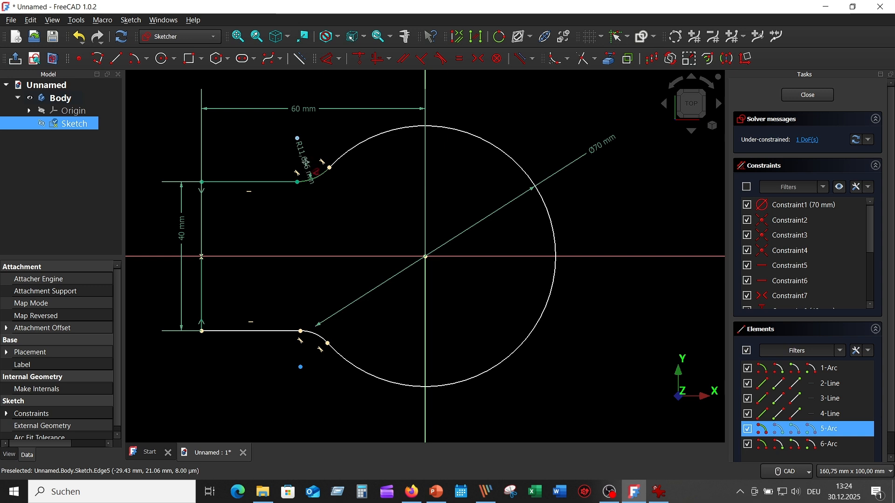
double_click(308, 163)
text(15)
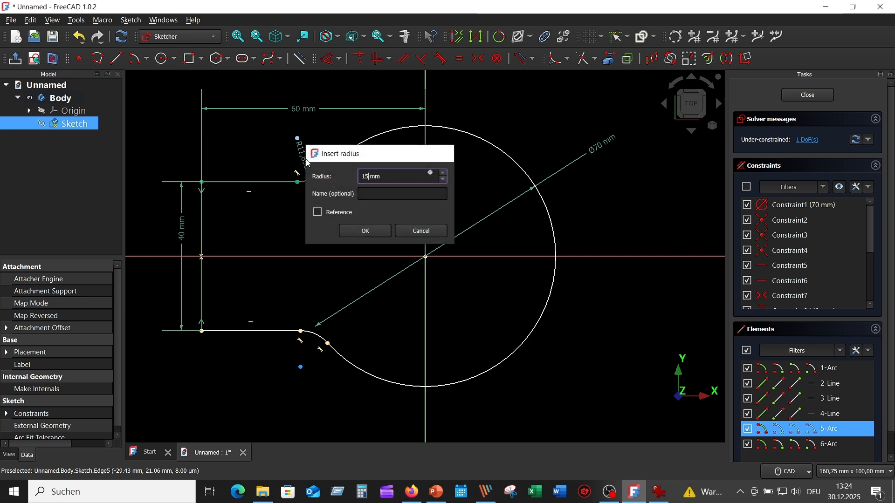
key(Return)
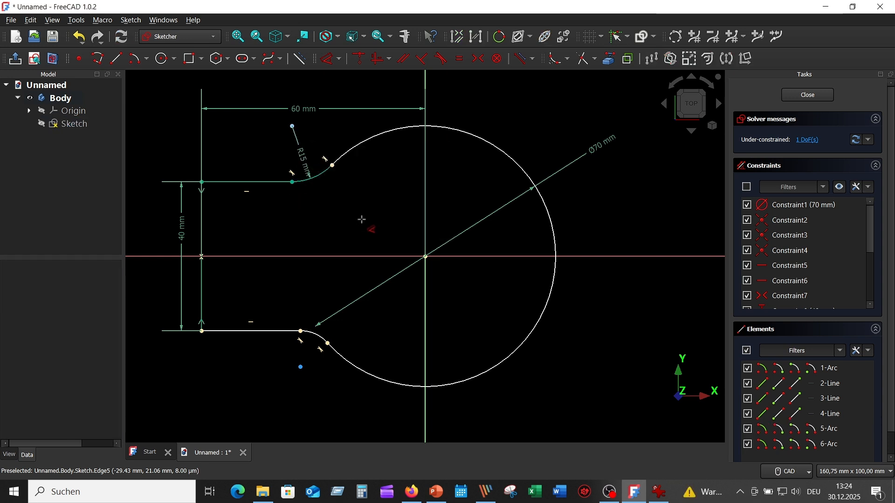
- Make the lower fillet arc equal in radius to the upper one and close the outline sketch
click(326, 178)
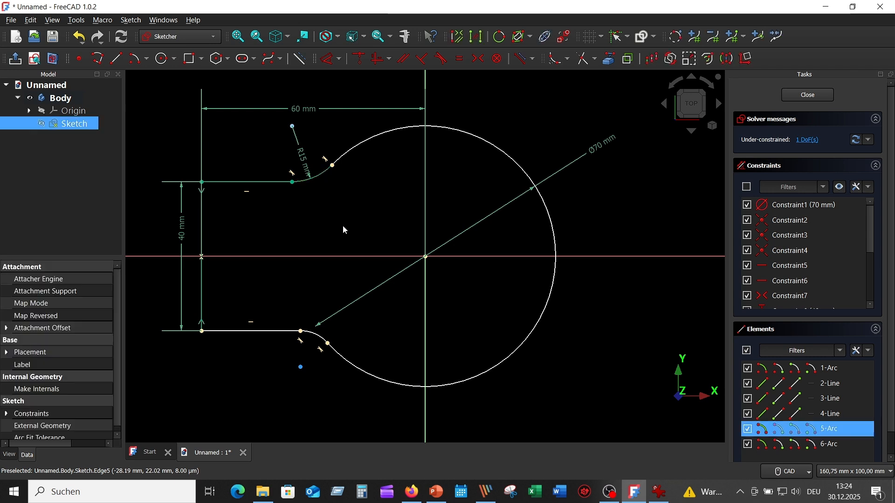
click(315, 336)
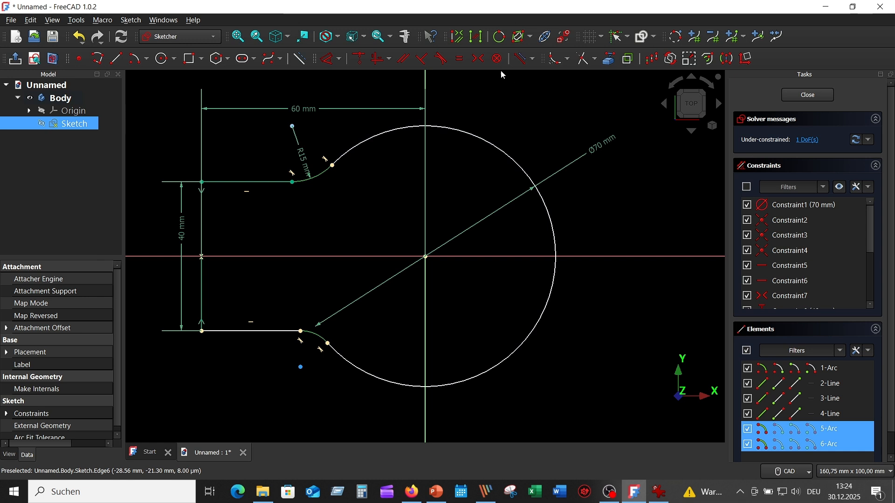
click(460, 59)
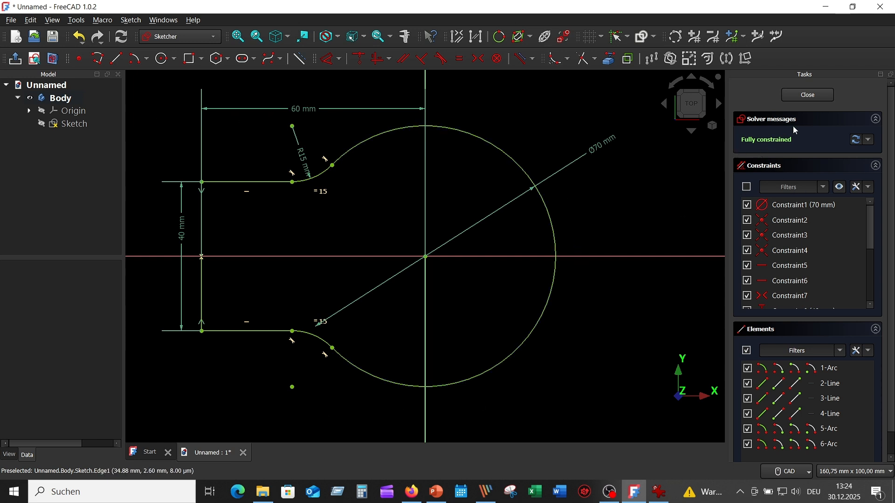
click(810, 95)
- Check the height in the reference drawing and pad the outline sketch 30 mm
click(660, 493)
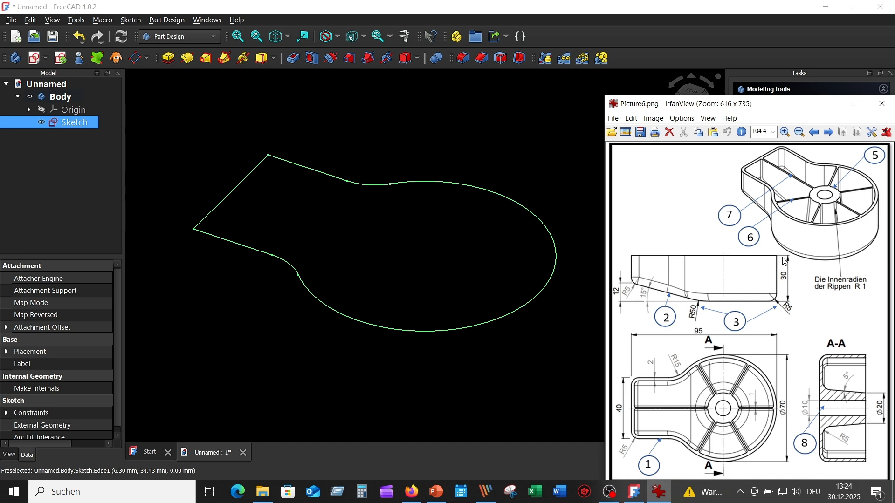
click(505, 157)
click(74, 123)
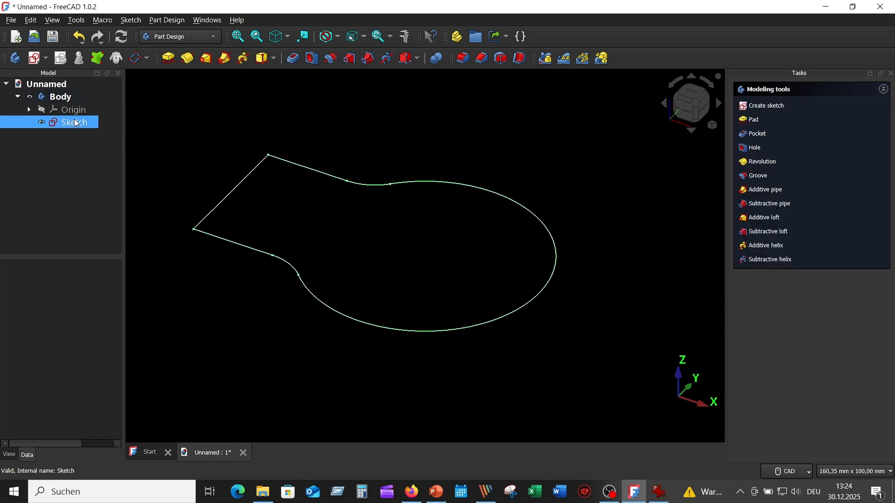
click(169, 59)
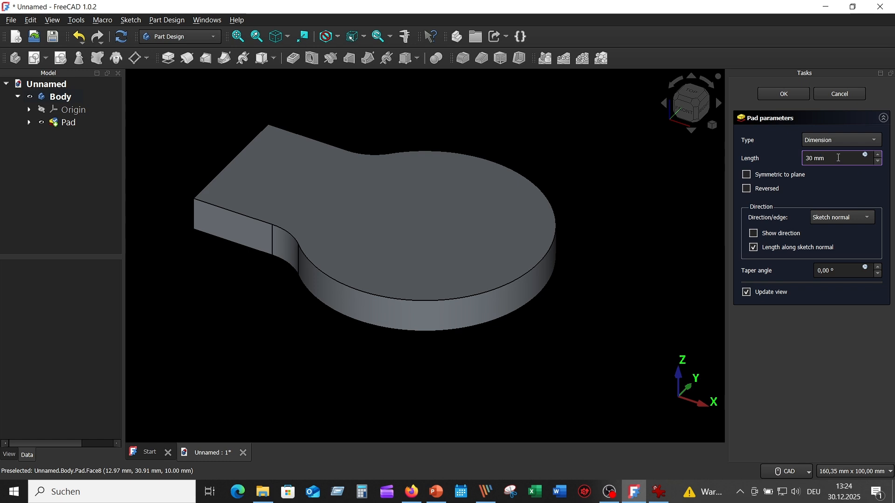
click(785, 95)
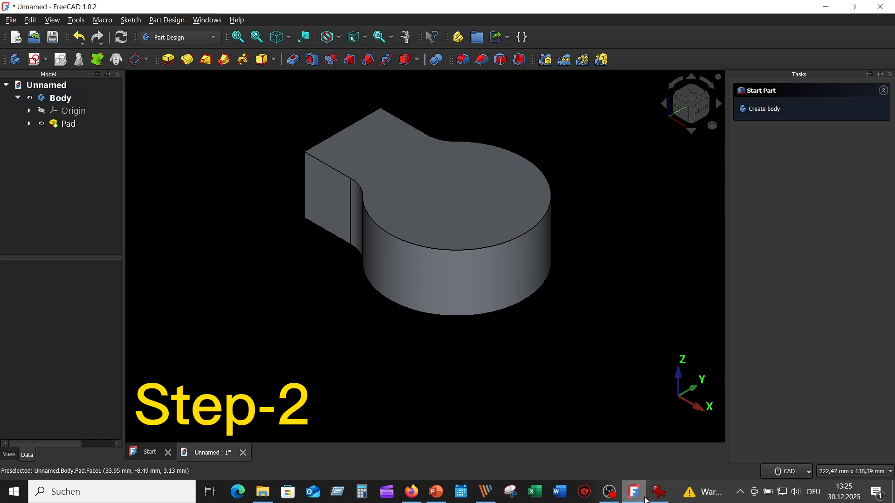
- Check the slanted underside in the reference drawing and create a new sketch on the XZ plane
click(661, 492)
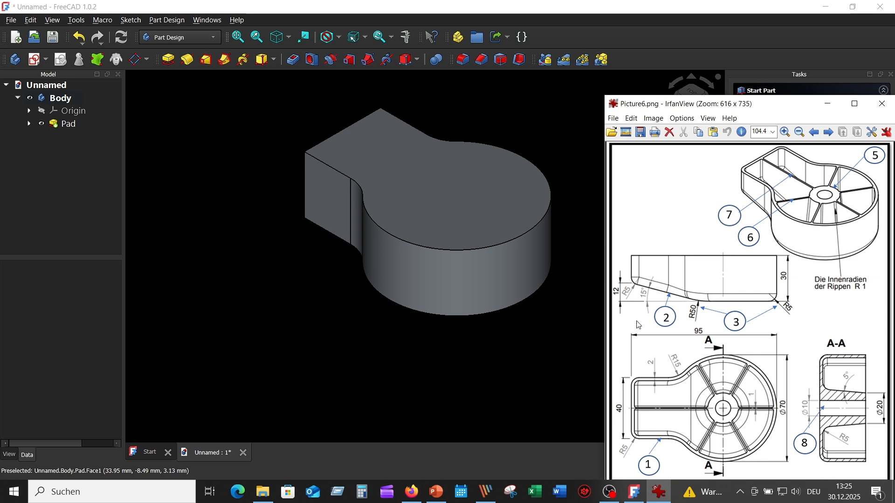
click(249, 148)
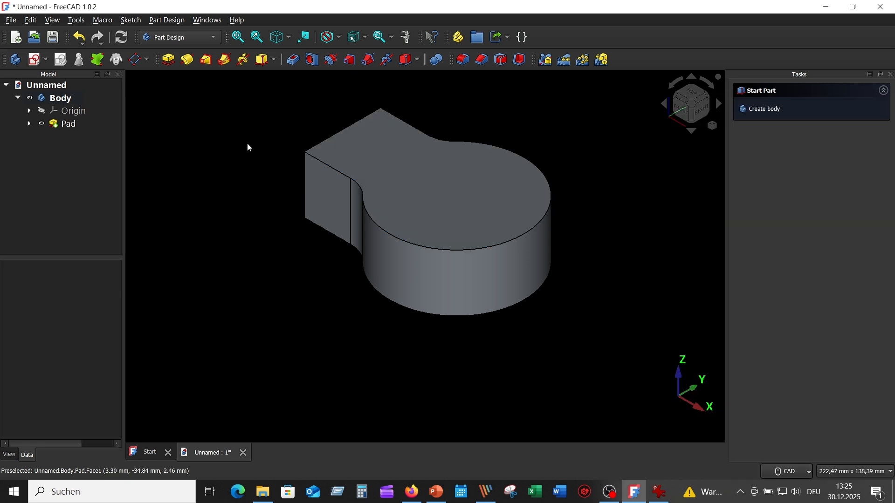
click(34, 60)
mouse_move(264, 129)
middle_down()
mouse_move(310, 154)
mouse_move(377, 153)
middle_up()
click(362, 139)
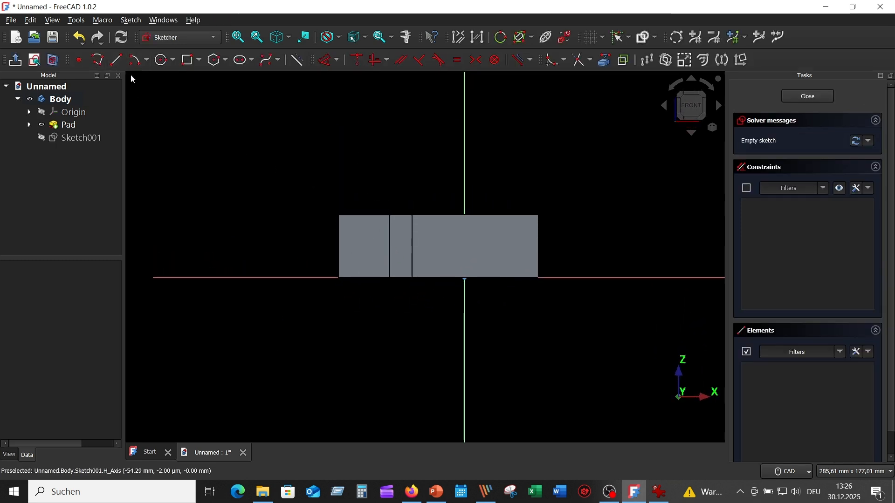
- Toggle the sketch's section view and link the pad's left vertical edge as external geometry
click(52, 60)
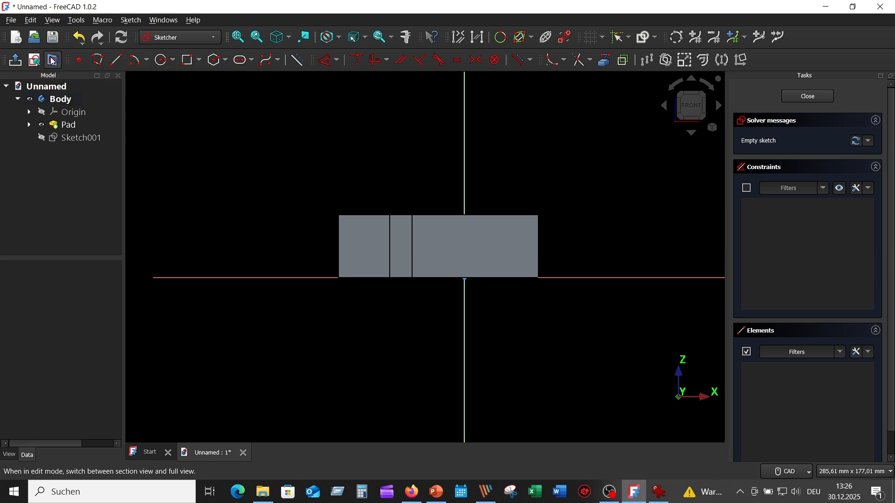
scroll(389, 333, up, 3)
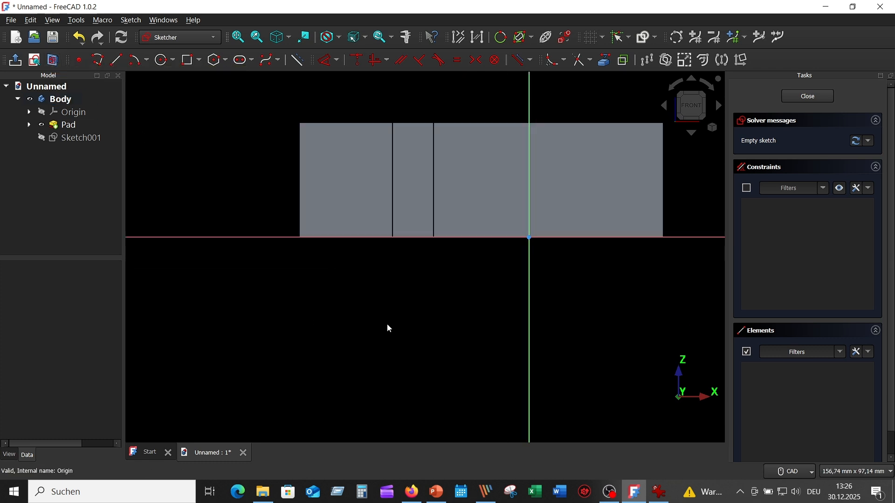
click(605, 63)
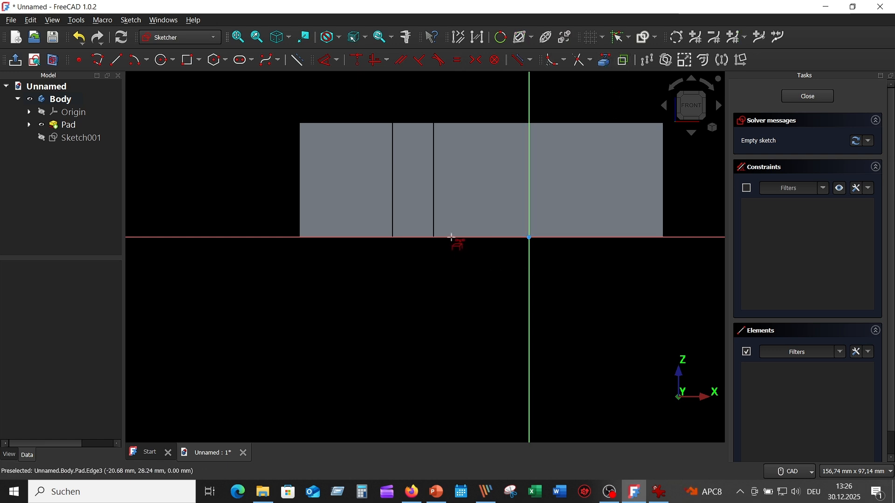
click(300, 200)
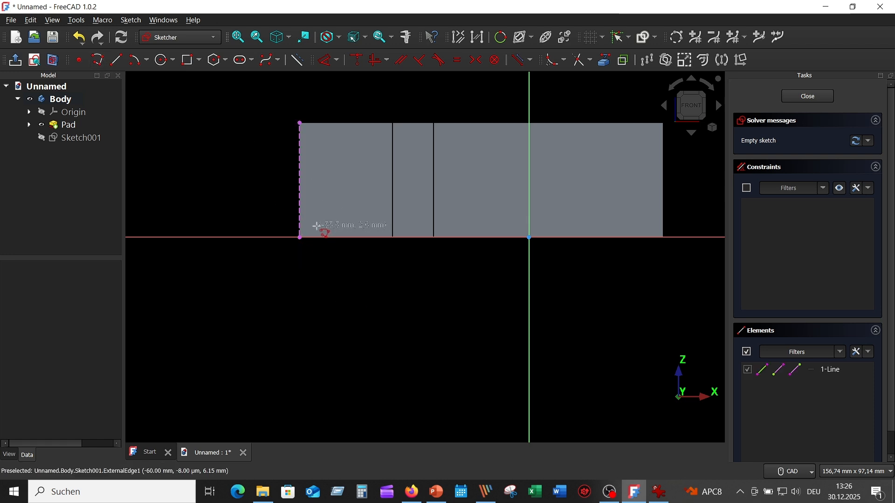
- Draw a closed triangle about 10 mm high and 35 mm long at the lower left corner, between the linked edge and the horizontal axis
key(g)
key(l)
click(300, 200)
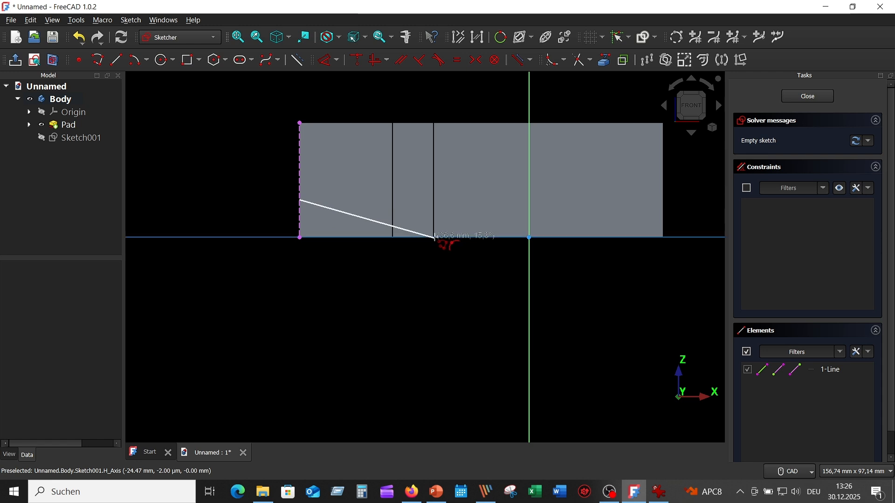
click(434, 238)
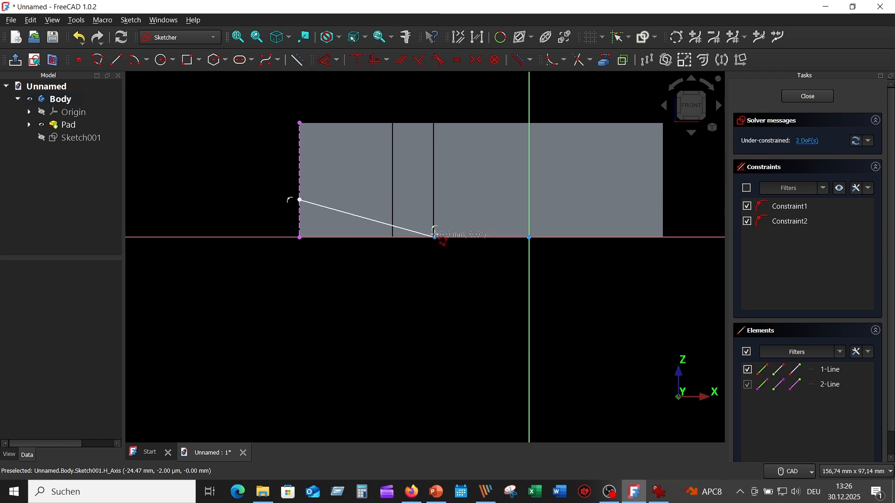
click(299, 238)
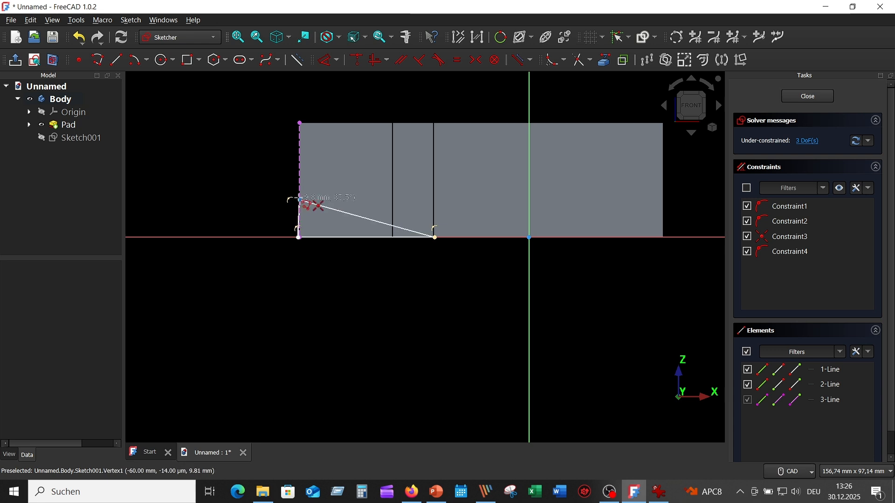
click(299, 200)
- Constrain the triangle's vertical side to a length of 12 mm
scroll(365, 335, up, 5)
scroll(345, 318, down, 3)
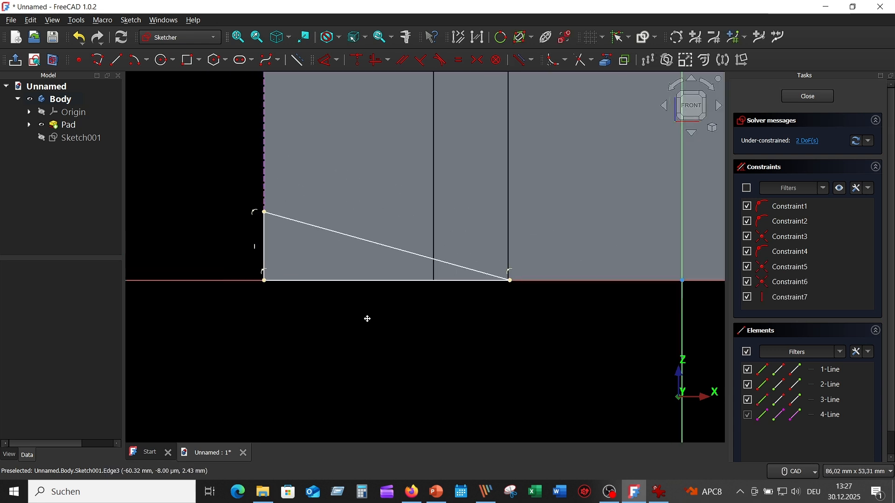
middle_drag(367, 319, 378, 323)
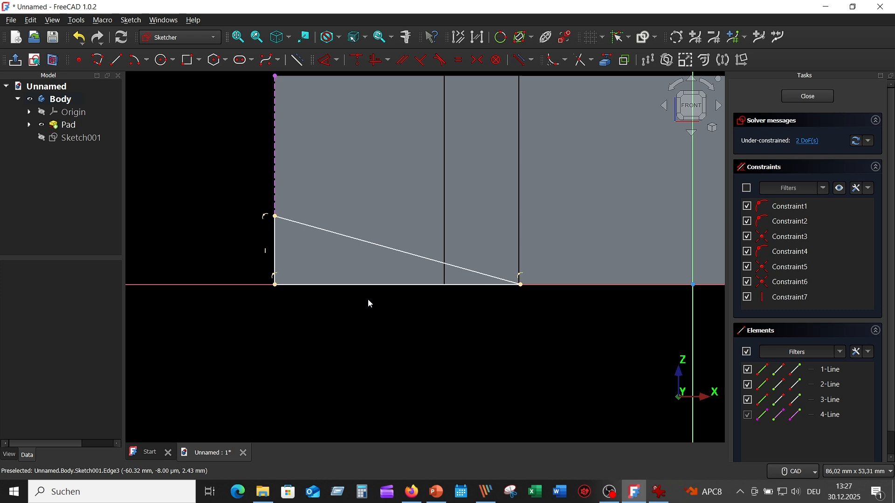
click(328, 63)
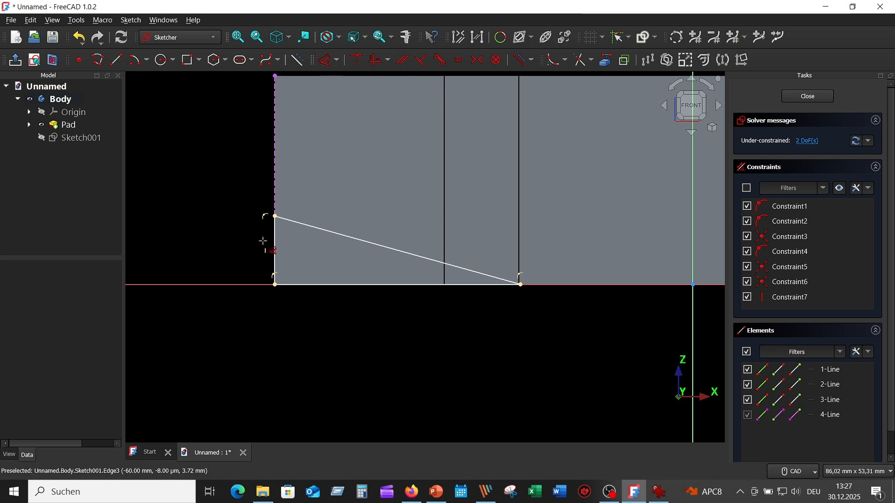
click(274, 247)
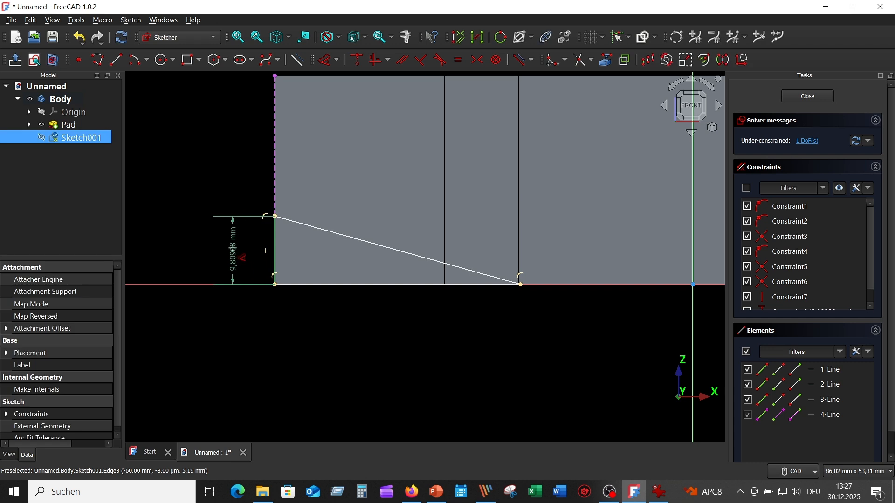
click(233, 273)
text(12)
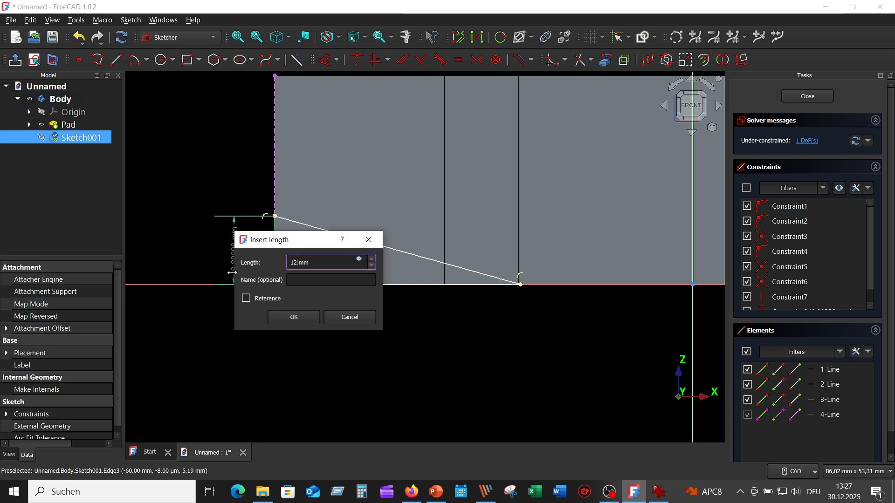
key(Return)
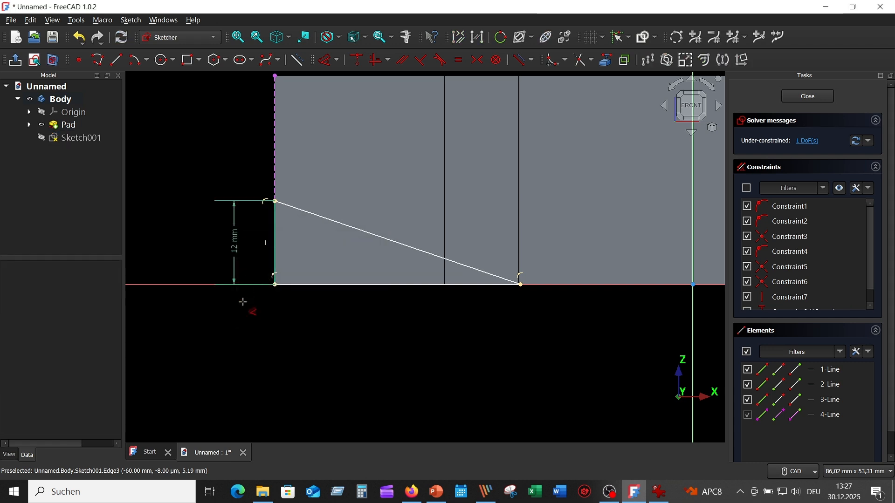
- Add an angle dimension between the triangle's base and its slanted side, consulting the reference drawing
click(387, 283)
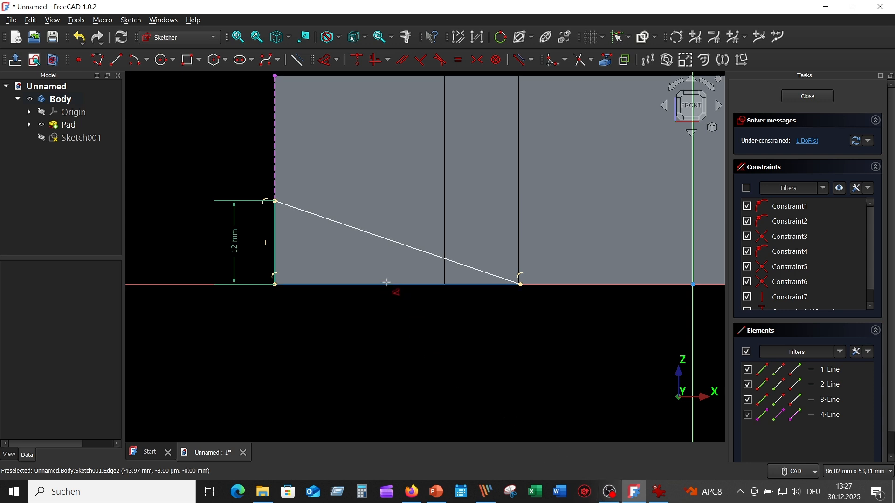
click(388, 286)
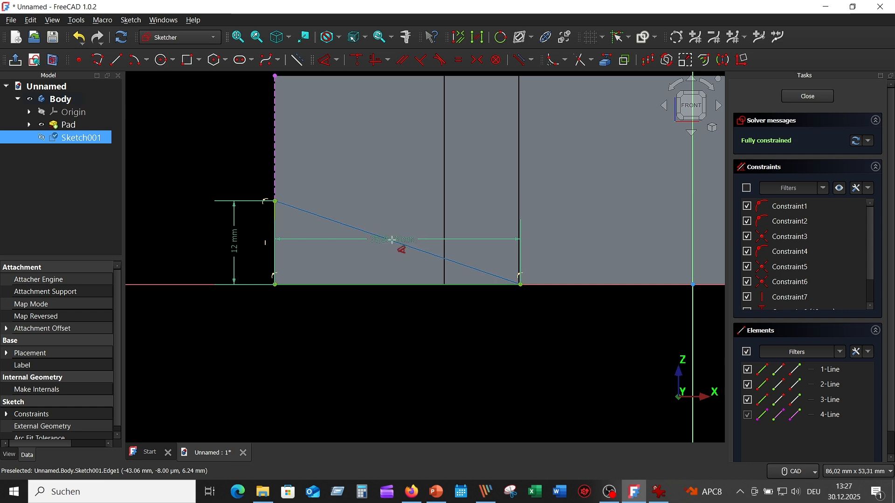
click(394, 246)
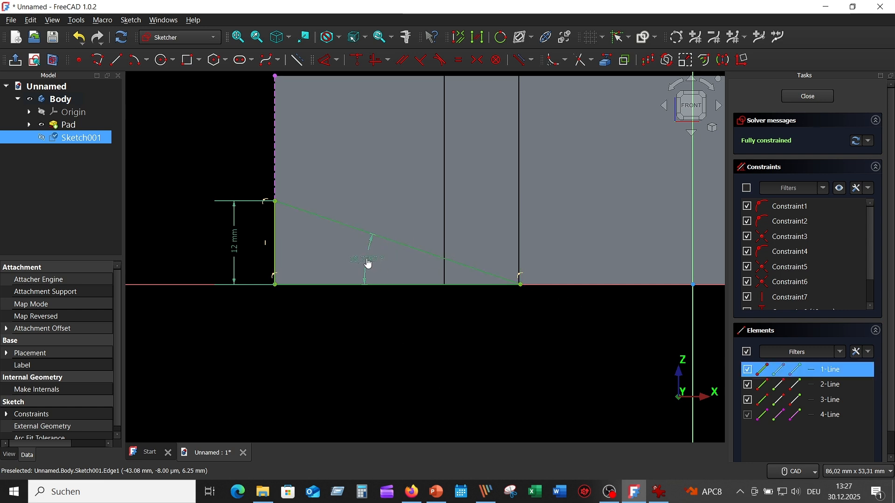
click(368, 264)
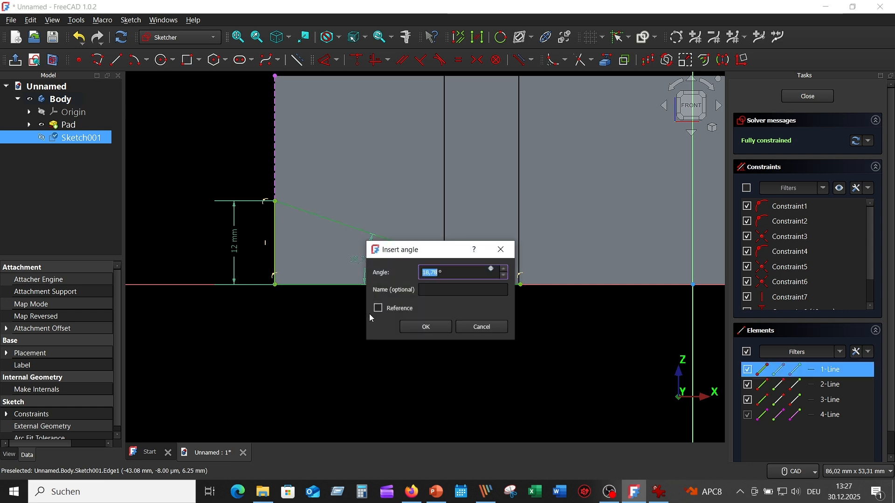
click(661, 492)
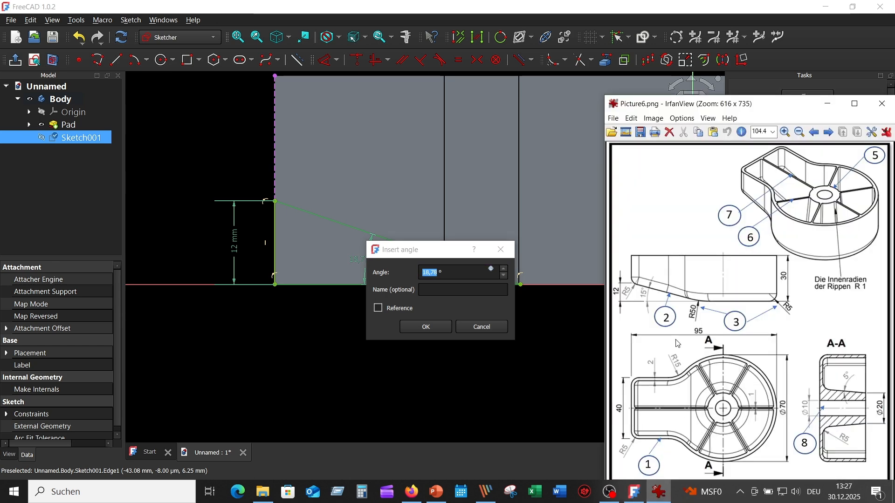
click(432, 328)
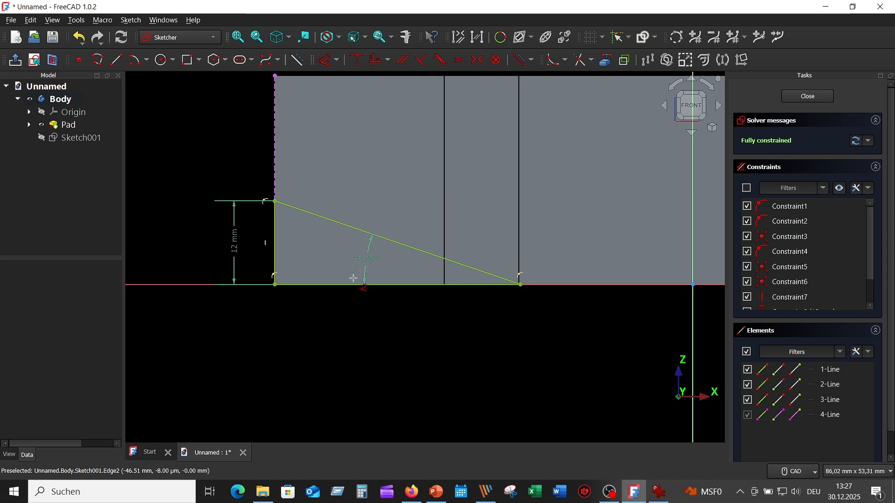
right_click(351, 327)
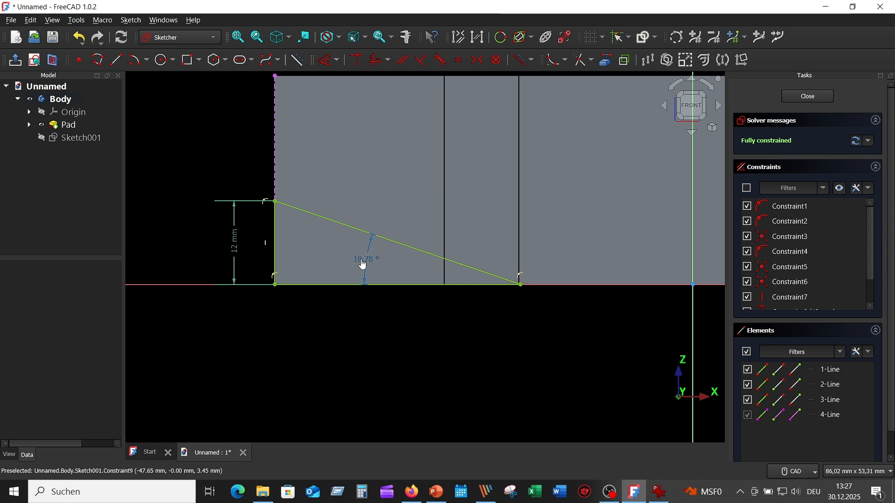
- Set the angle between the triangle's base and slanted side to 15°
double_click(363, 264)
text(1)
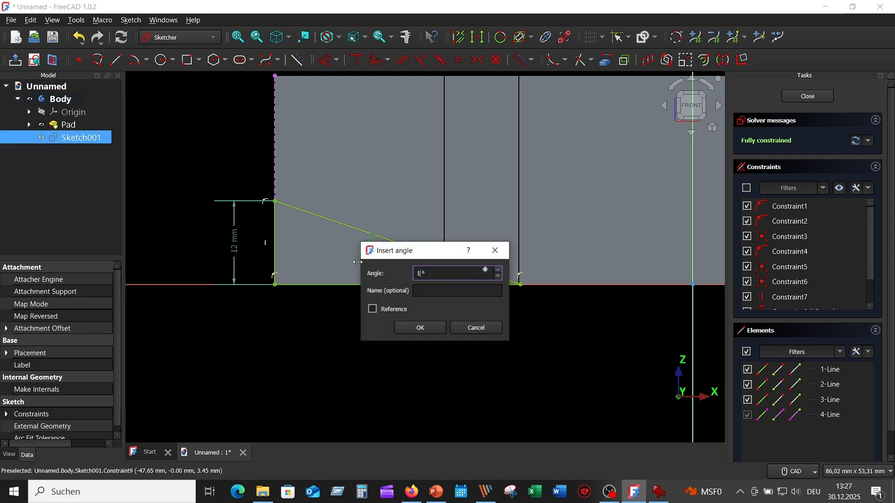
text(5)
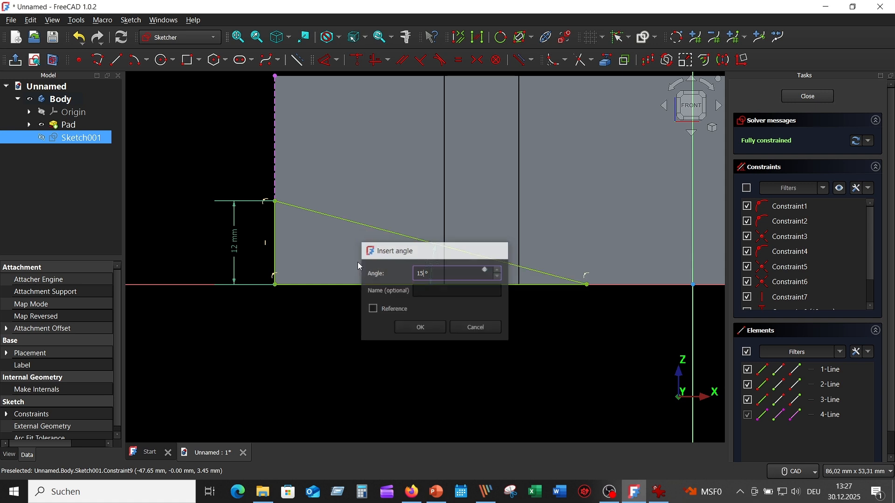
key(Return)
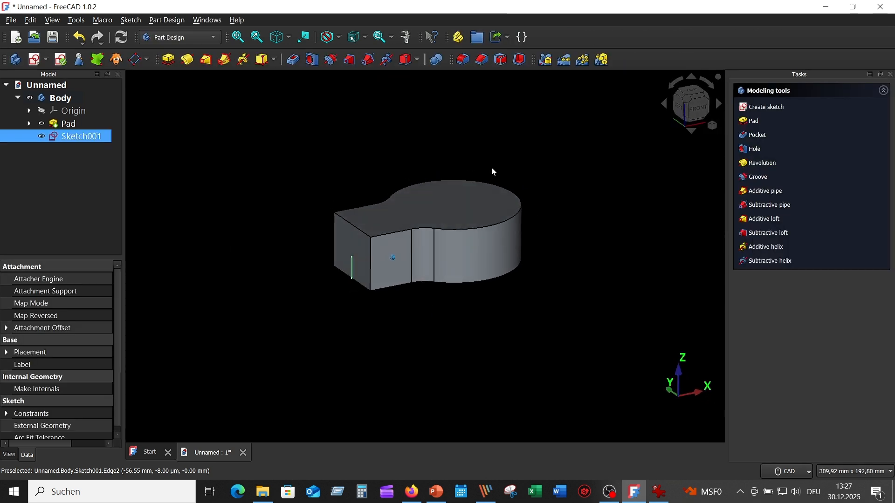
- Pocket the triangle sketch through all, symmetric to its plane, to cut the slanted underside
click(294, 60)
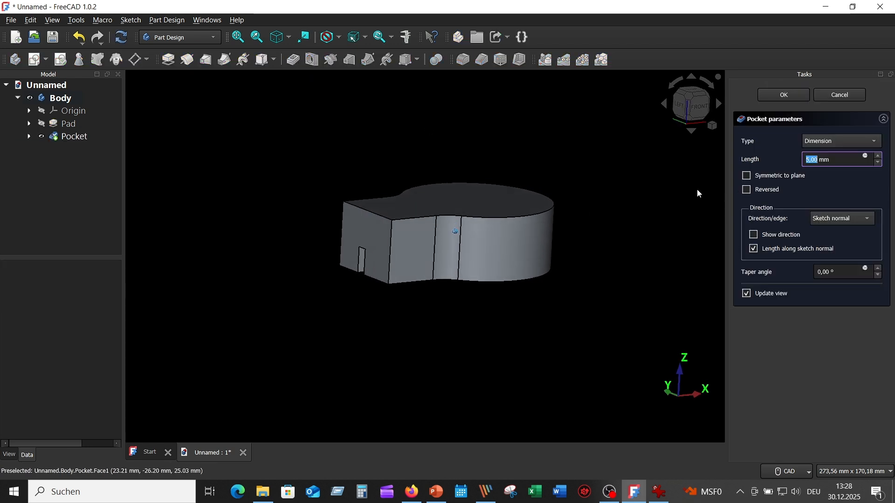
click(747, 175)
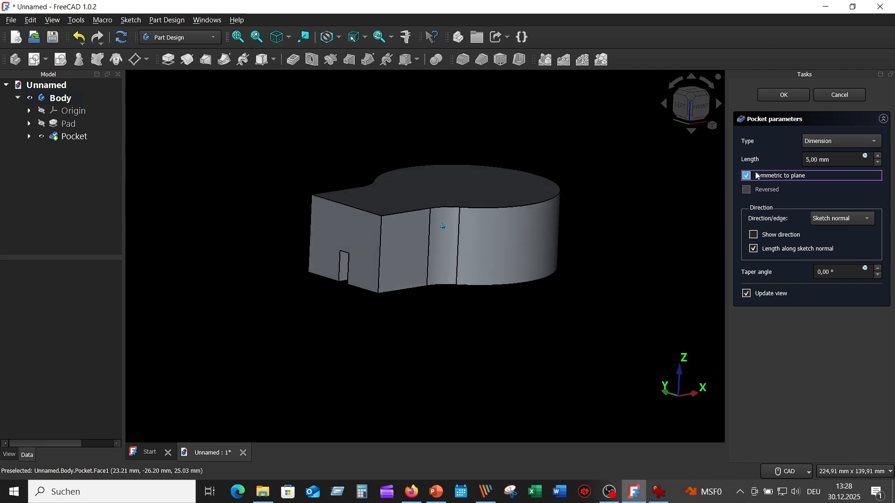
click(876, 144)
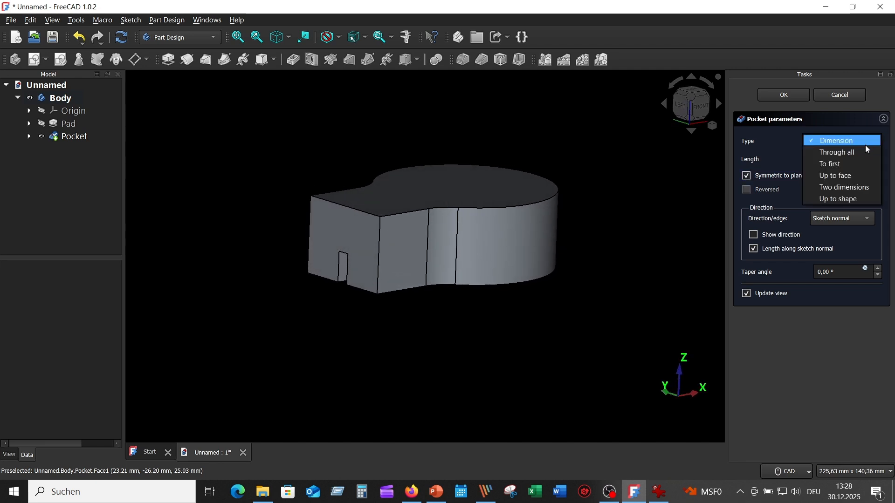
click(855, 154)
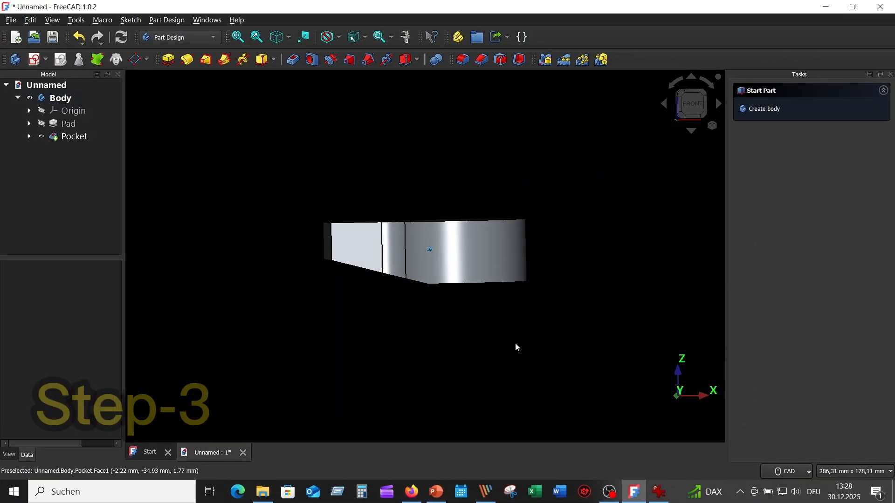
- Check the underside radii in the reference drawing and fillet the edge between the slanted and flat underside faces with a 50 mm radius
click(658, 493)
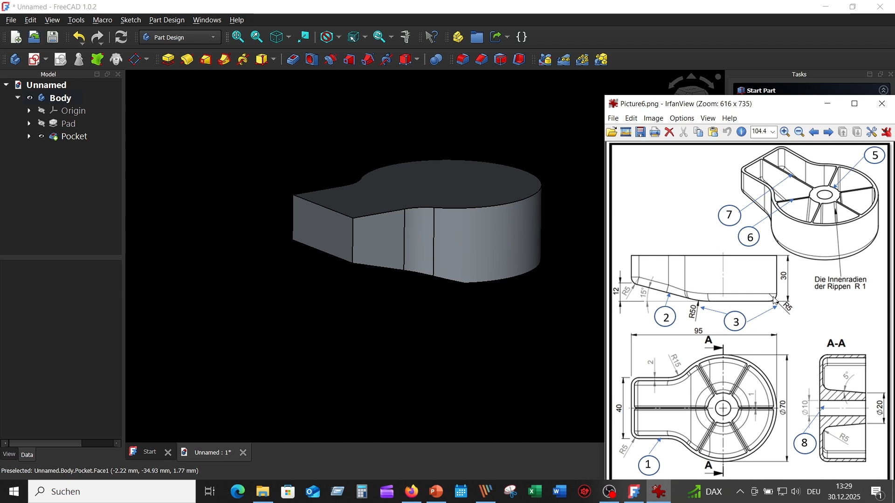
middle_drag(491, 122, 586, 242)
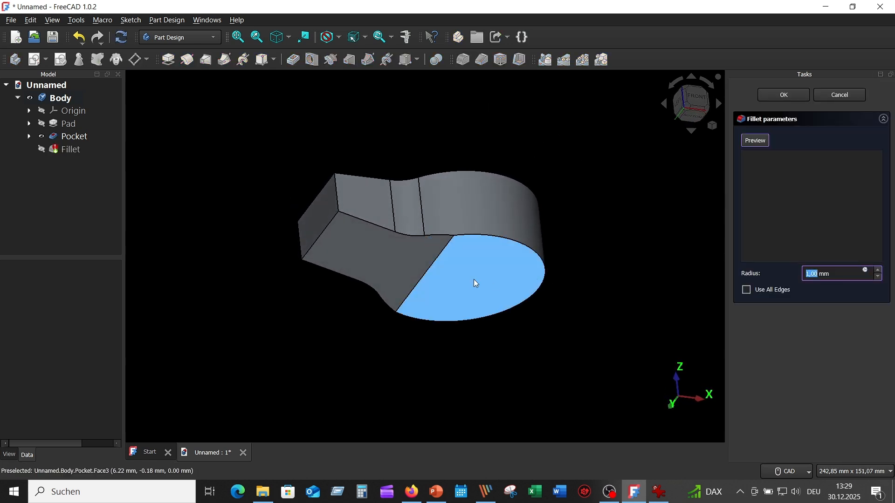
click(438, 258)
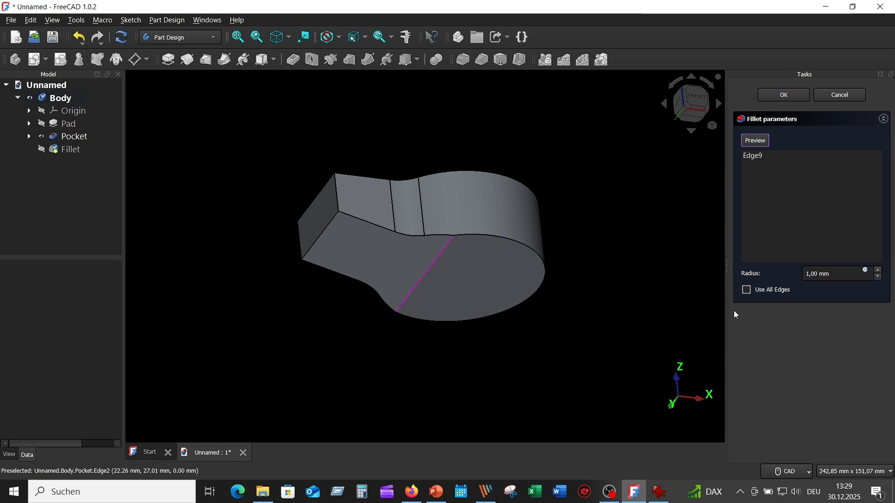
click(830, 274)
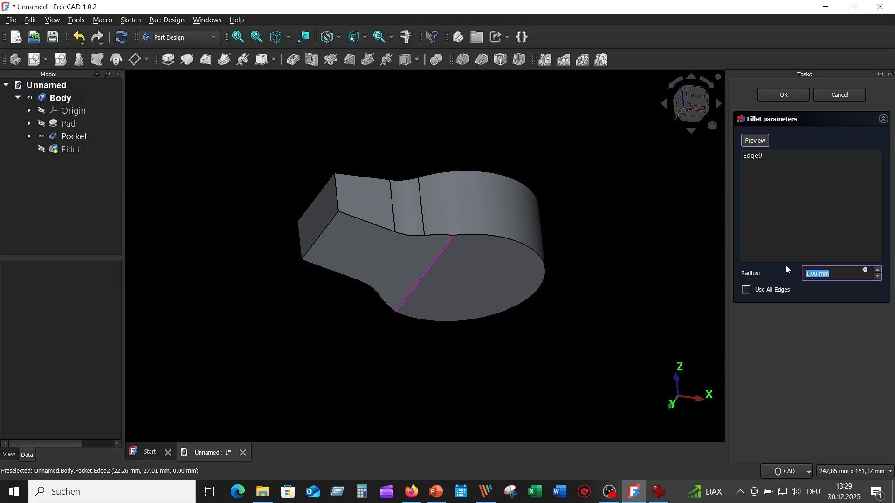
text(50)
key(Return)
middle_drag(614, 258, 574, 187)
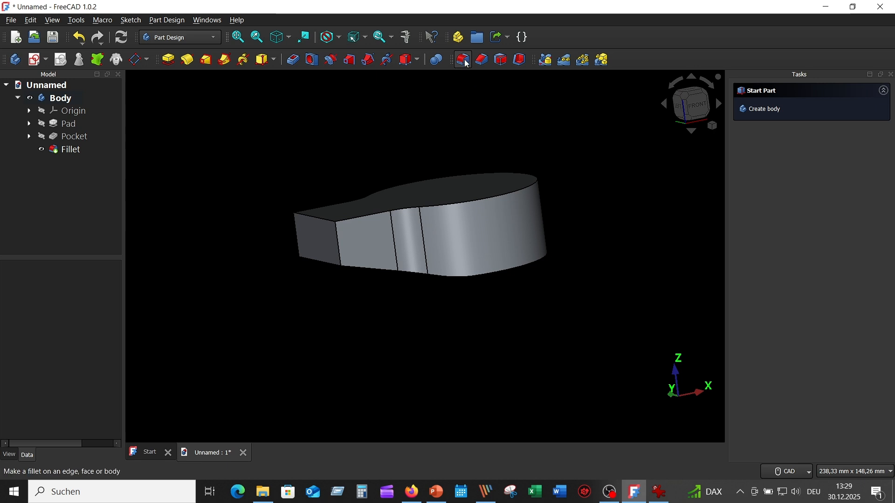
- Fillet the two vertical corner edges of the narrow end and the entire outline of the underside with a 5 mm radius
click(468, 64)
middle_drag(628, 177, 358, 273)
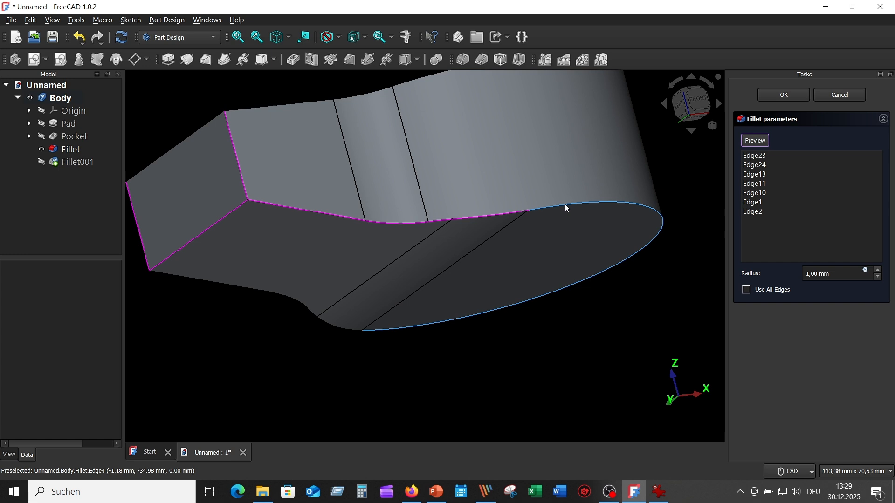
click(564, 203)
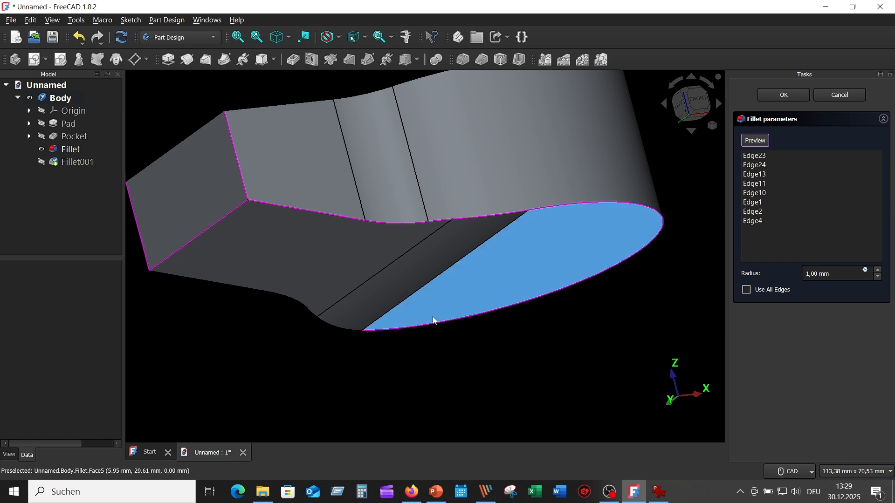
click(348, 330)
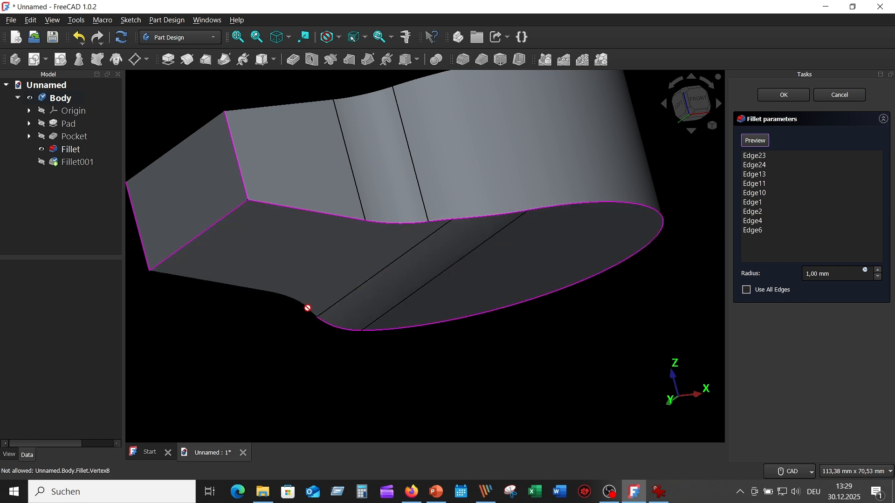
click(309, 311)
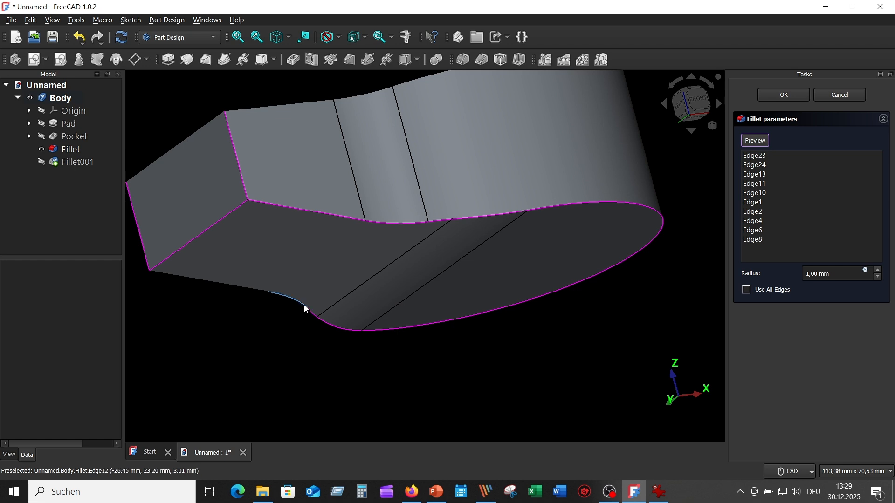
click(296, 302)
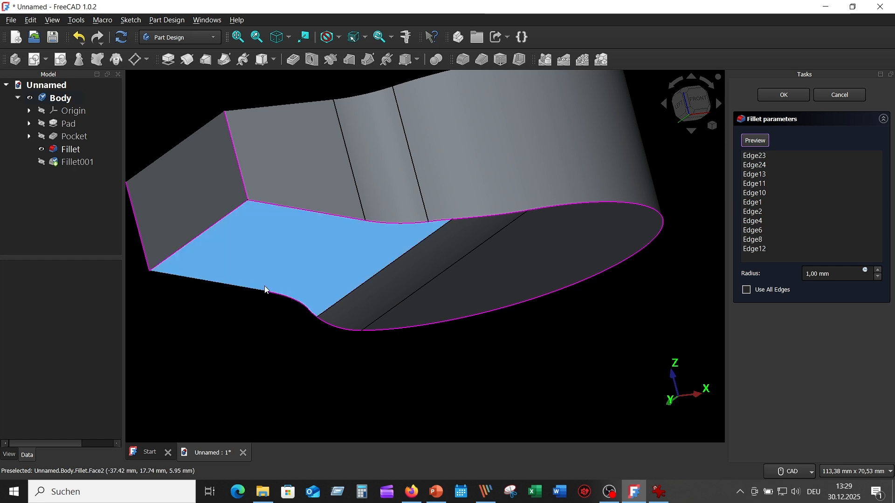
click(238, 290)
scroll(378, 366, down, 3)
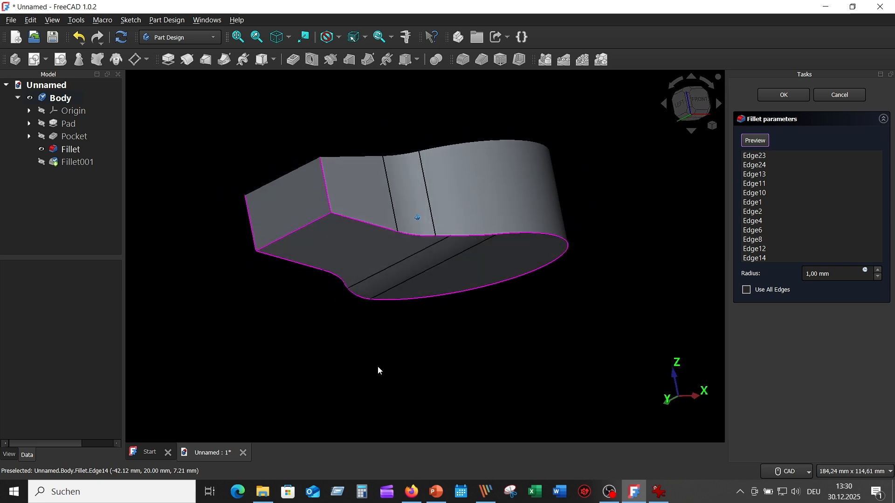
scroll(377, 365, down, 1)
middle_drag(377, 365, 570, 340)
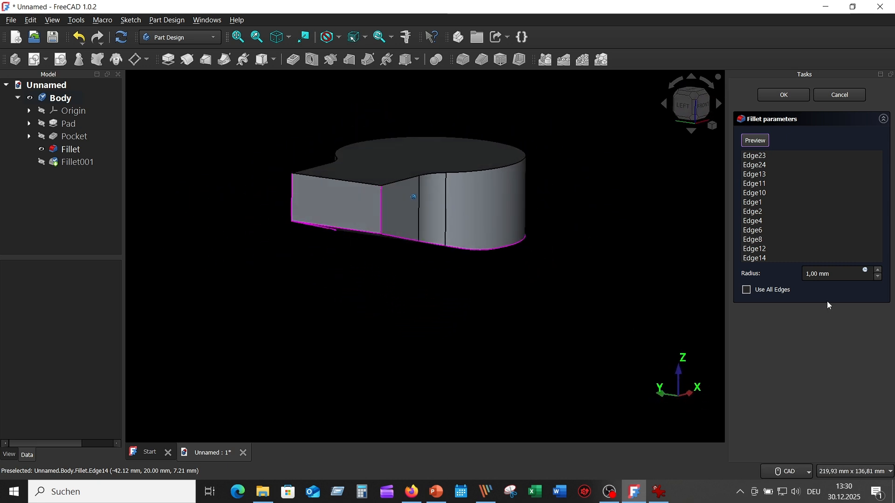
drag(839, 272, 772, 277)
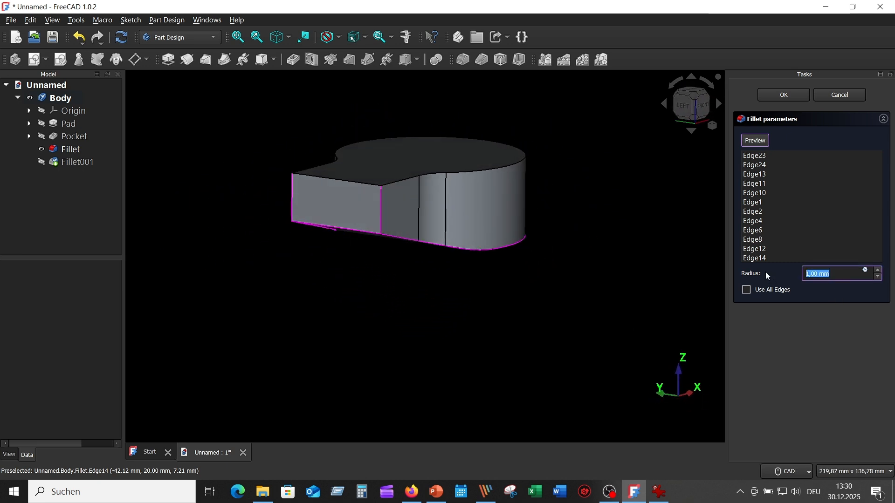
text(5)
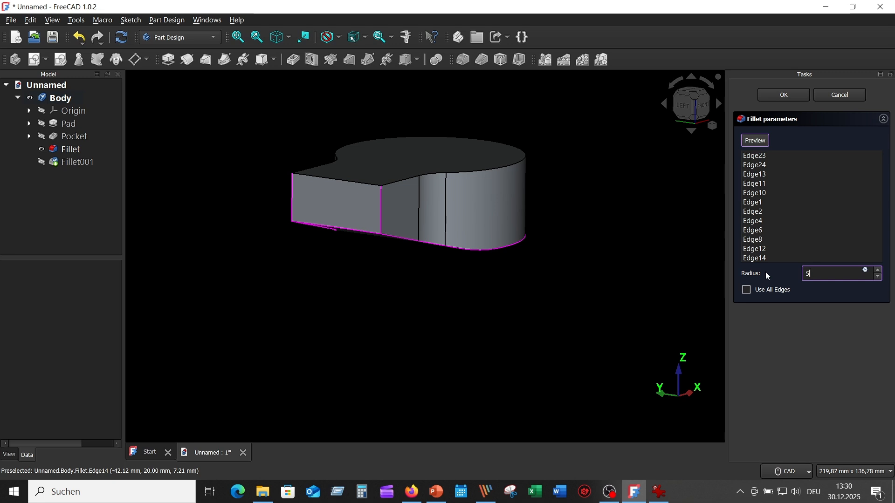
key(Return)
mouse_move(493, 294)
middle_down()
mouse_move(471, 302)
mouse_move(488, 296)
middle_up()
middle_drag(555, 250, 577, 247)
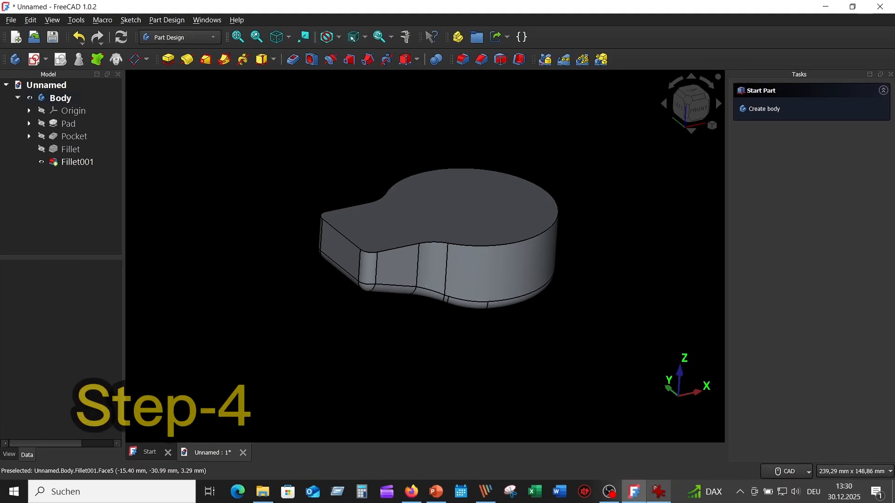
- Check the wall thickness in the reference drawing and hollow the part inwards from its top face with a 2 mm thickness
click(659, 494)
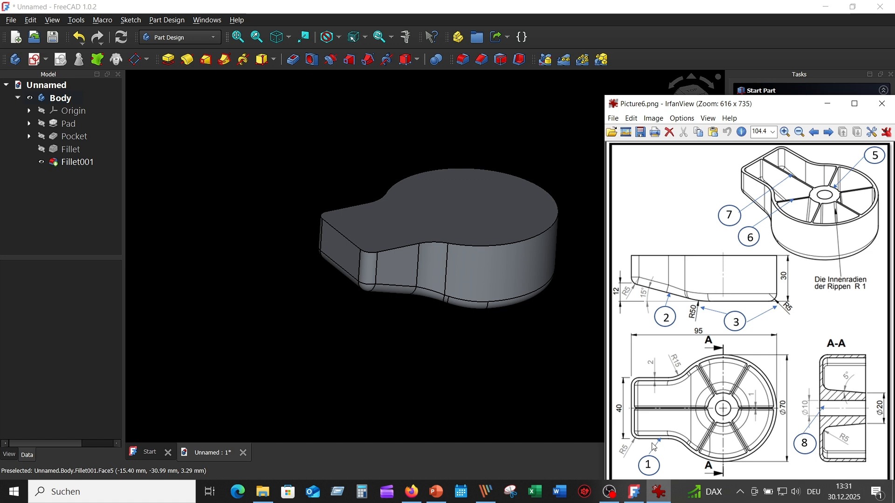
click(493, 351)
mouse_move(492, 351)
middle_down()
mouse_move(652, 341)
mouse_move(639, 332)
middle_up()
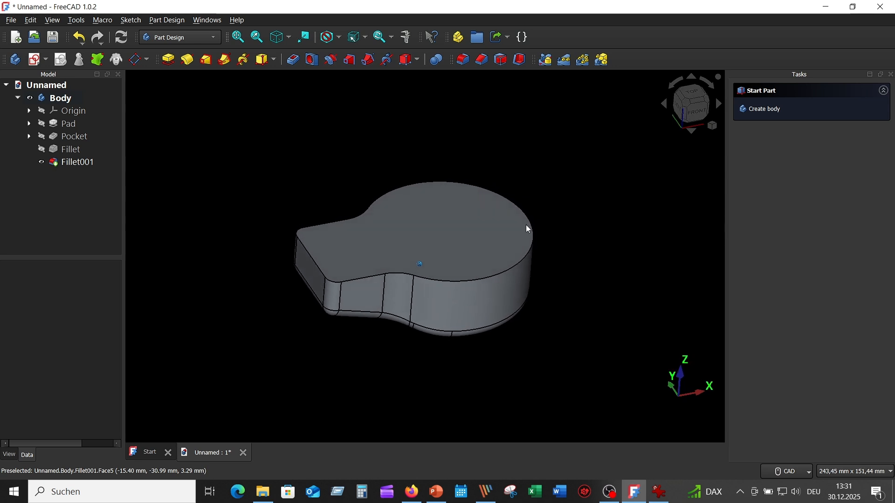
click(451, 226)
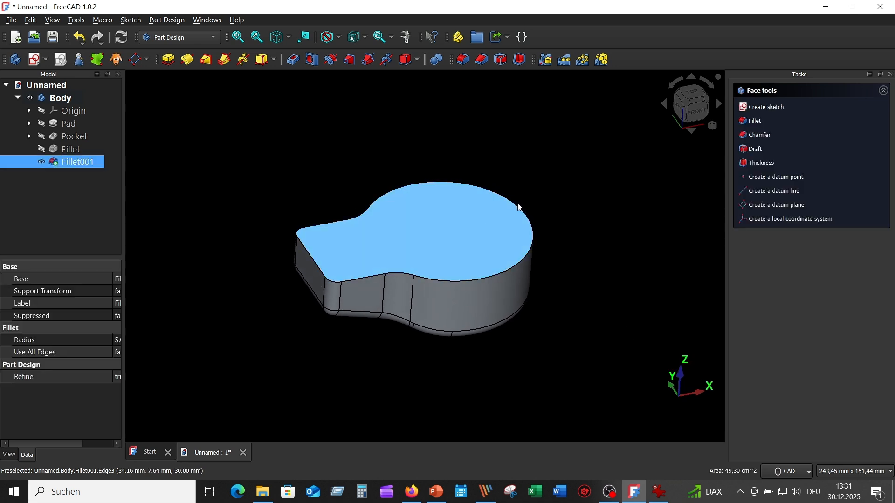
click(523, 60)
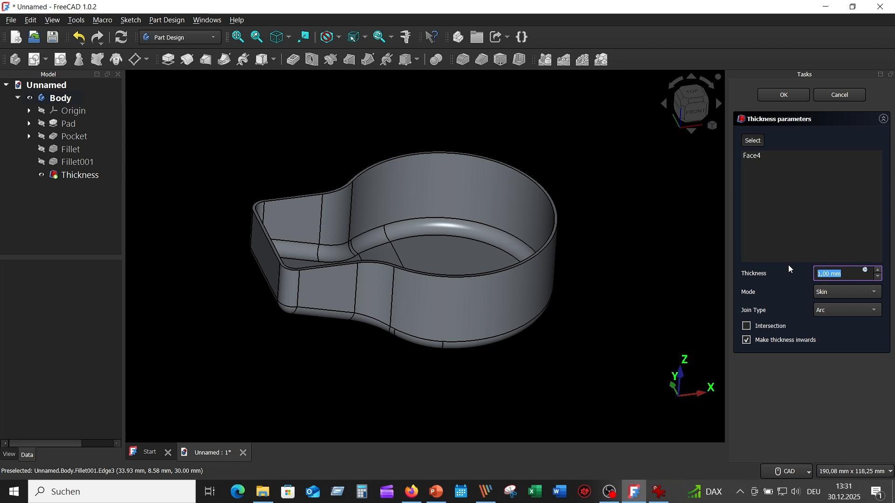
text(2)
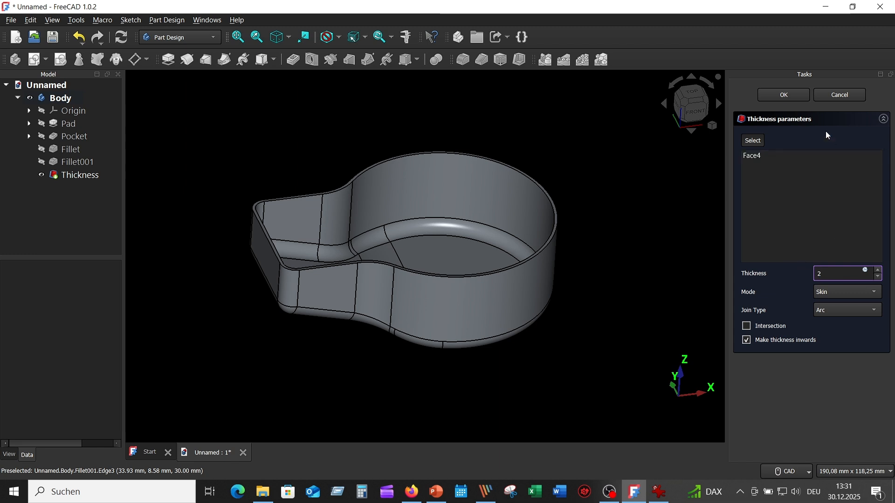
click(783, 95)
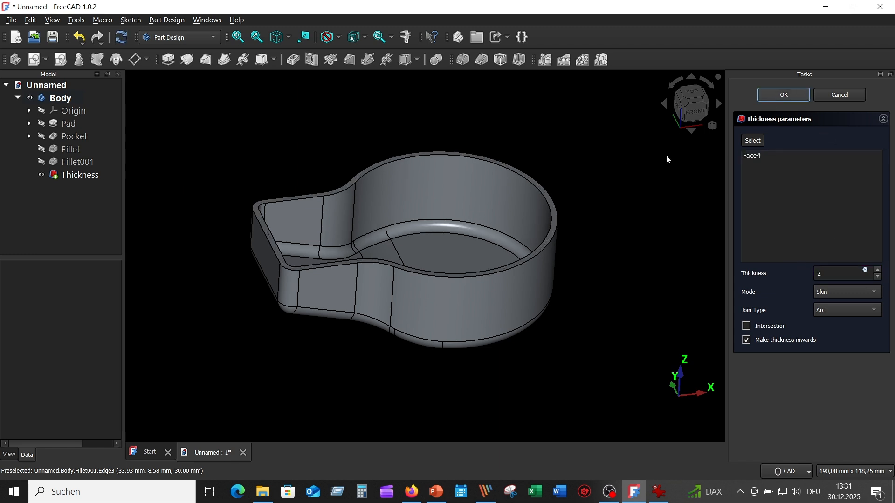
key(0)
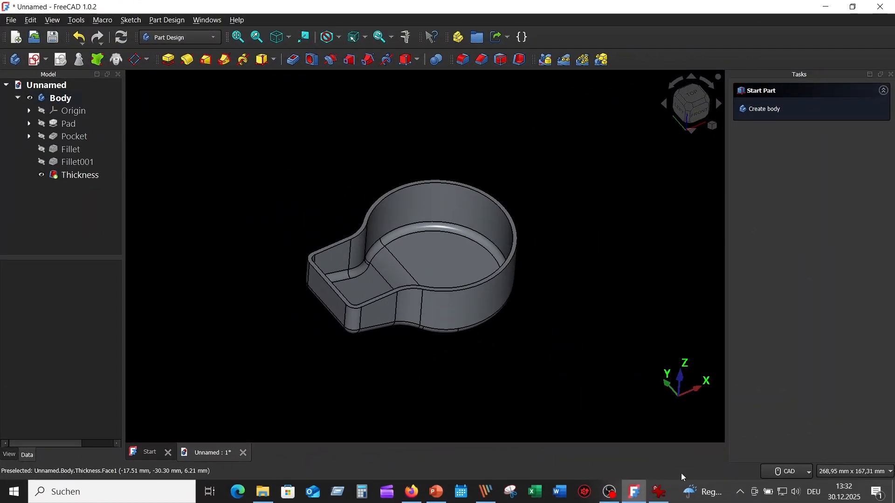
- Check the central boss's dimensions in the reference drawing and start a sketch on the housing's top rim face
click(660, 492)
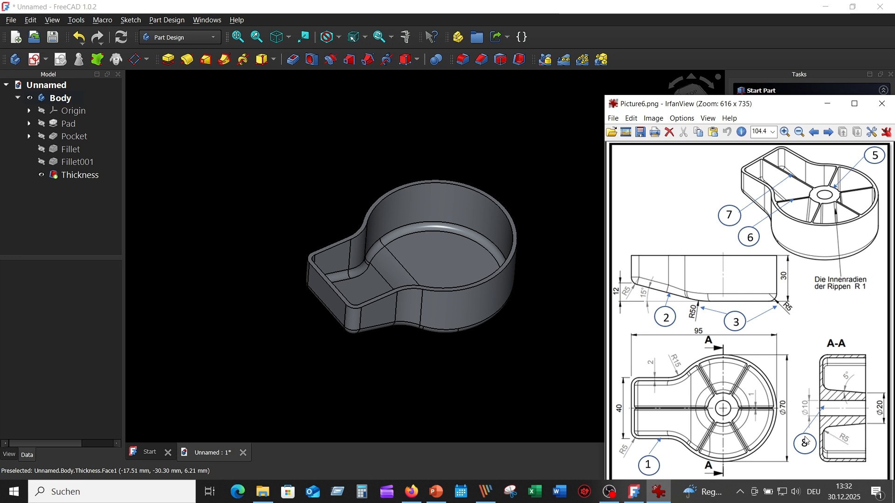
scroll(497, 311, up, 1)
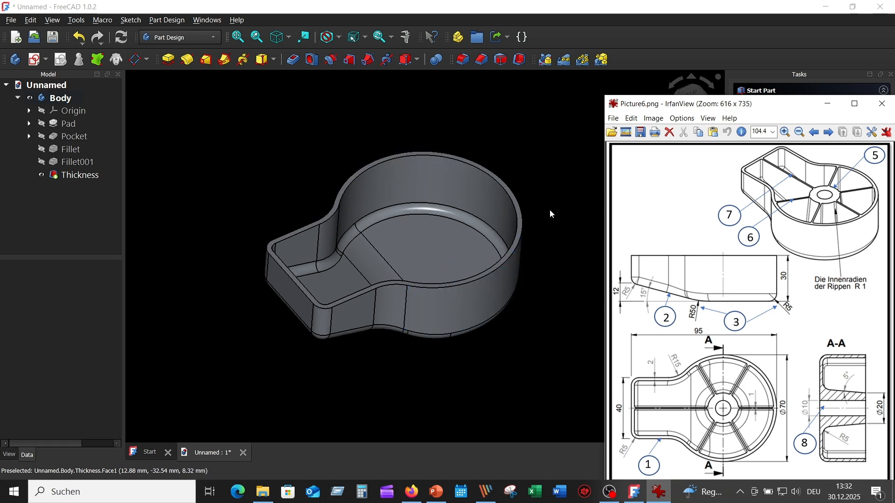
scroll(508, 156, up, 2)
click(512, 161)
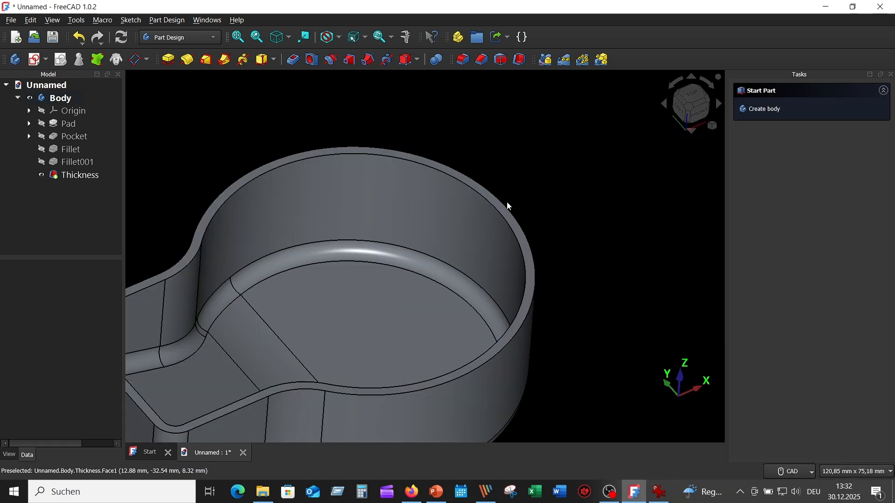
click(507, 216)
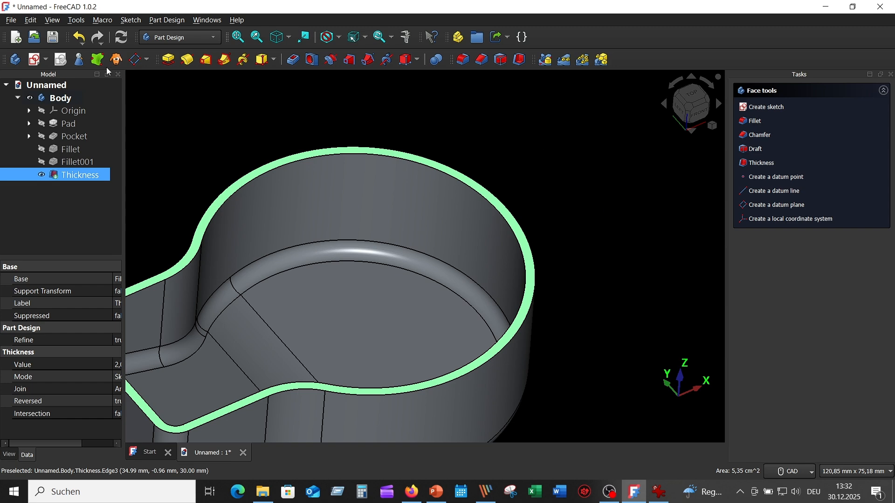
click(35, 61)
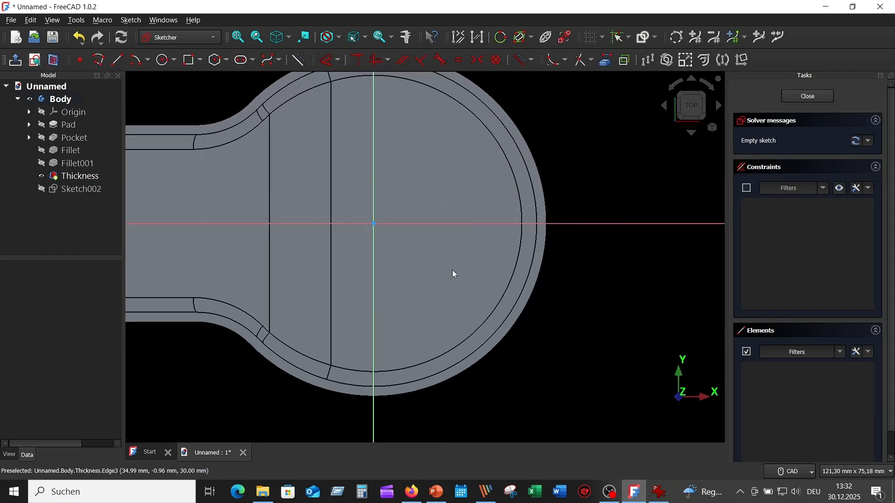
- Draw a 20 mm diameter circle centred on the origin, reposition its dimension label and close the sketch
middle_drag(454, 274, 519, 268)
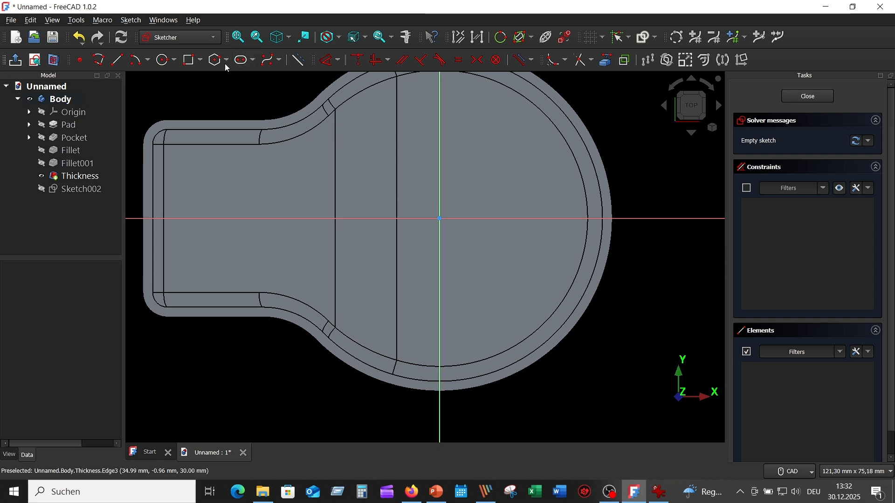
click(166, 60)
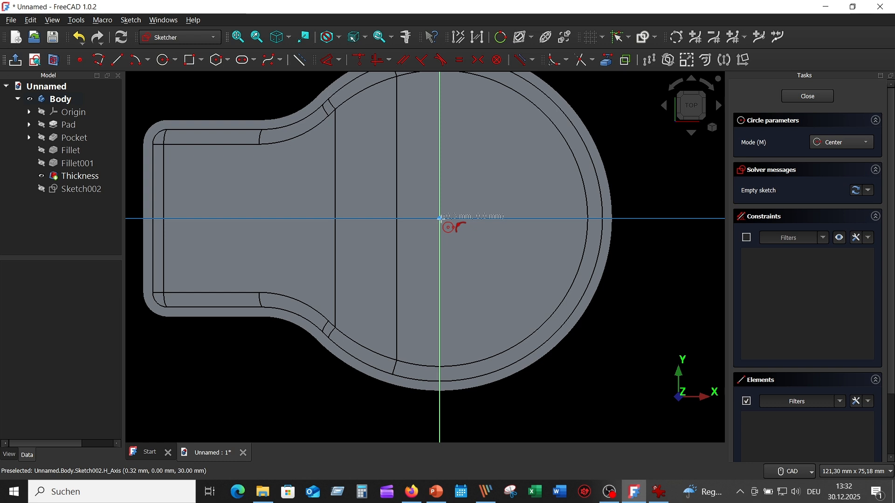
click(439, 218)
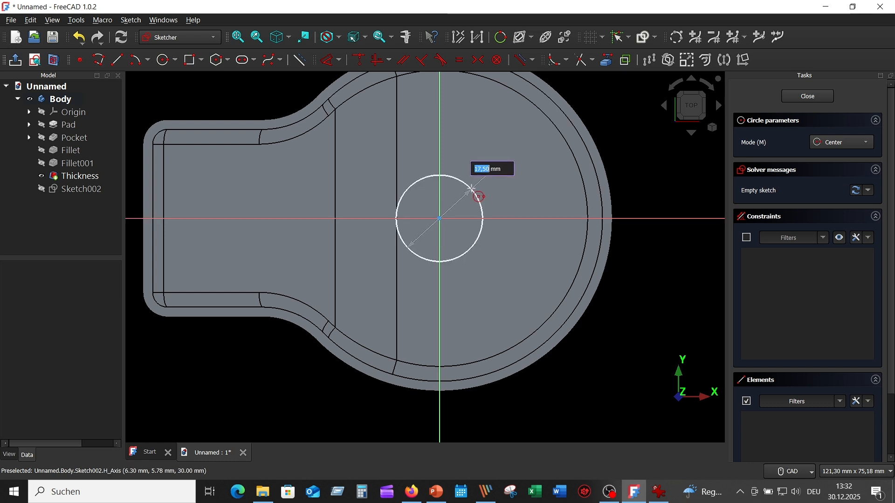
text(2)
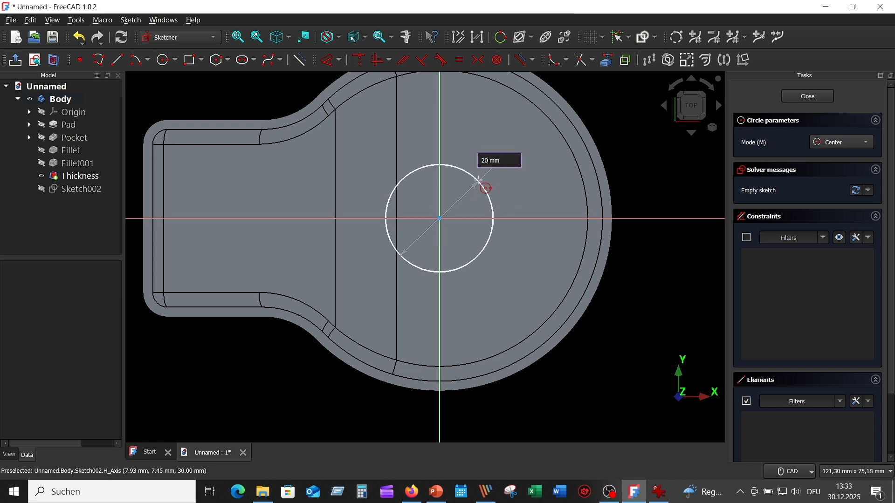
key(Return)
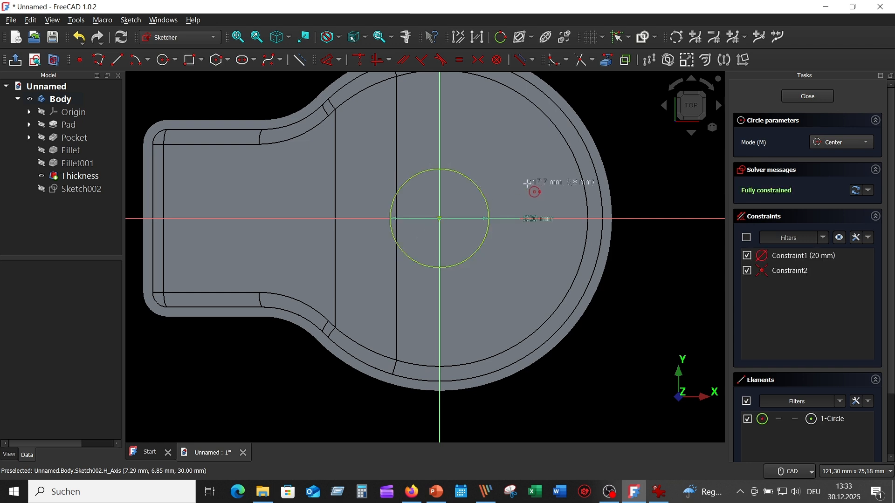
key(Escape)
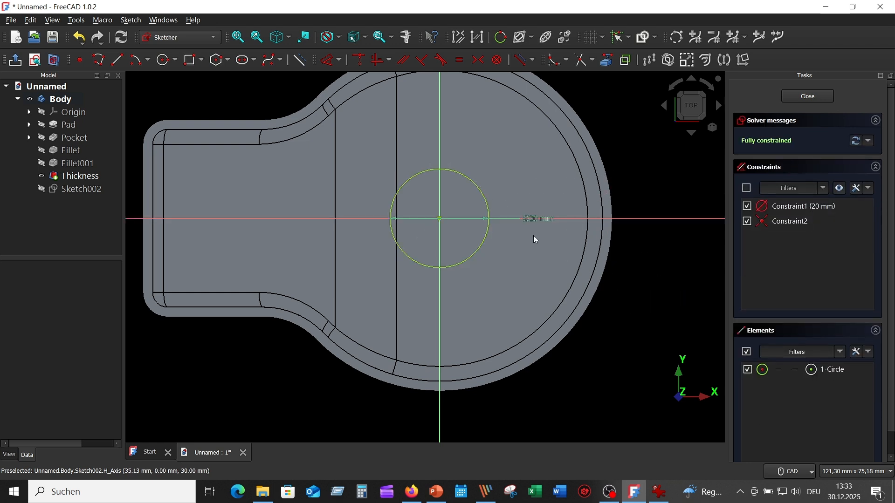
drag(533, 216, 517, 184)
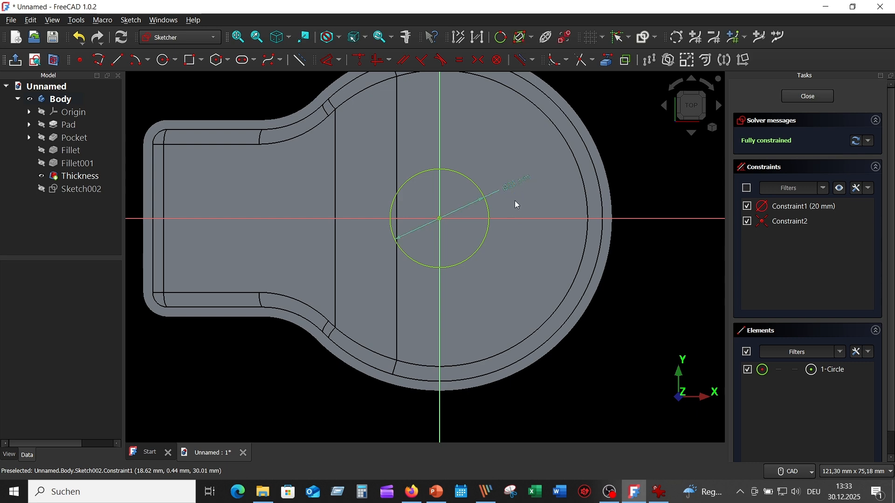
click(817, 96)
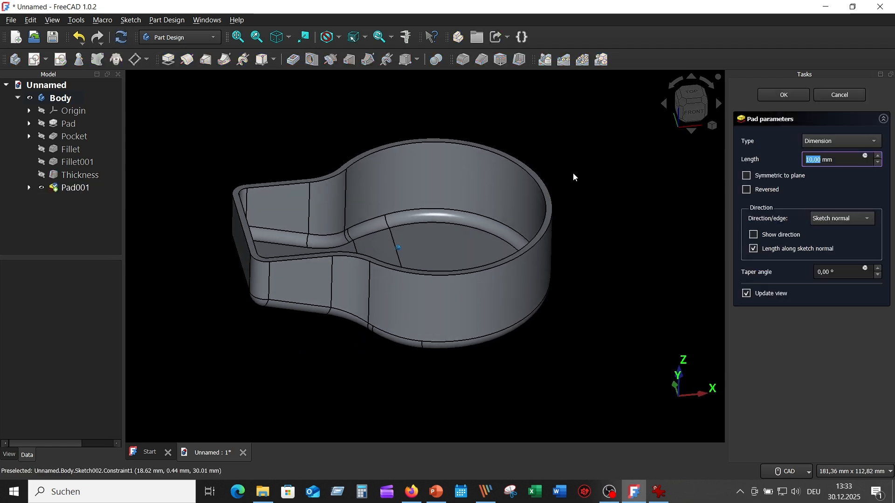
- Pad the circle in reversed direction down to the housing floor, using the Up to shape type
click(747, 190)
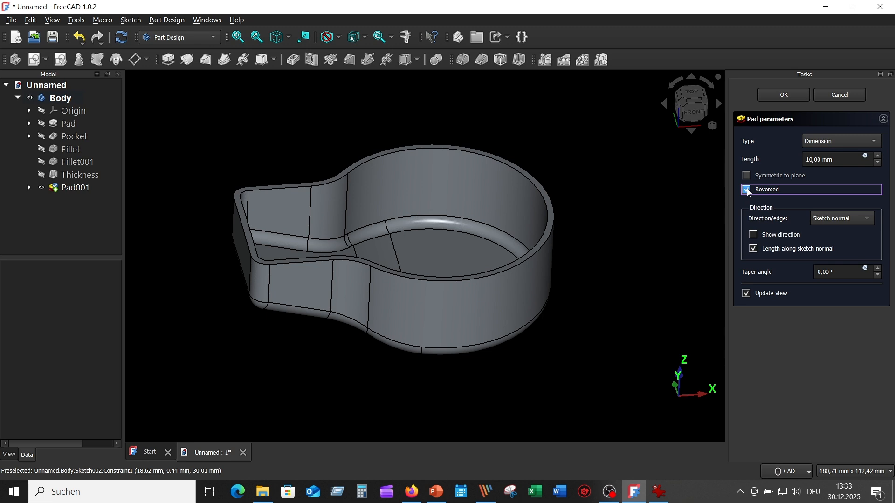
click(878, 141)
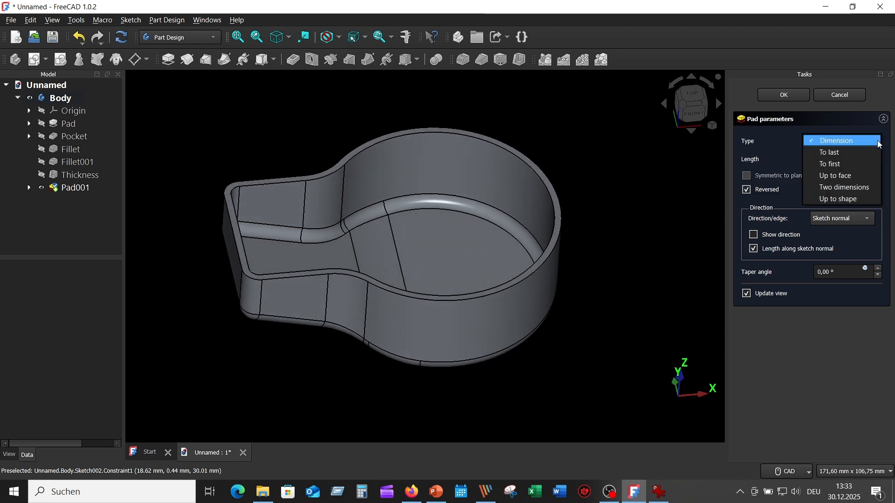
click(843, 202)
middle_drag(621, 210, 555, 252)
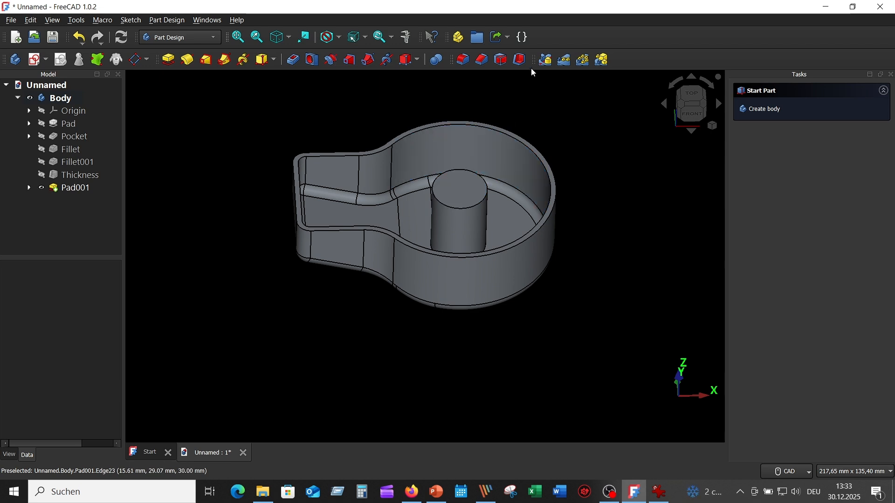
- Draft the boss's cylindrical side face by 5°, with the boss's top face as the neutral plane
click(500, 61)
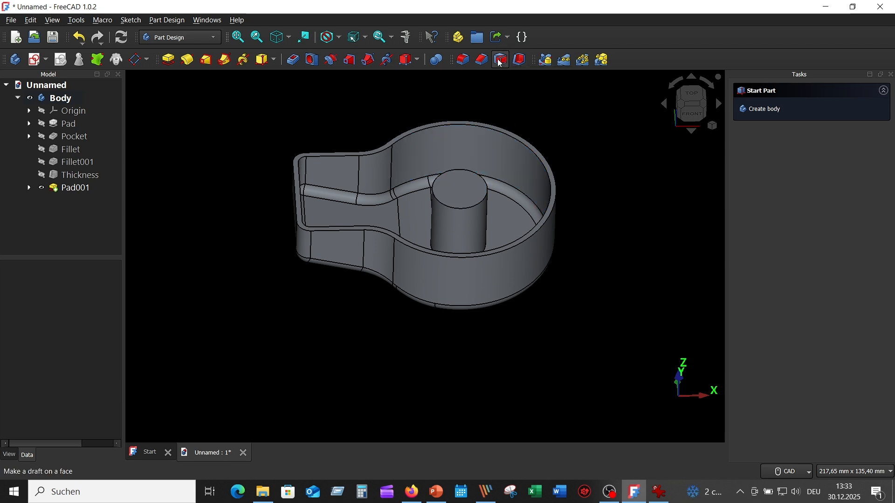
scroll(613, 172, up, 2)
middle_drag(602, 161, 672, 169)
click(476, 184)
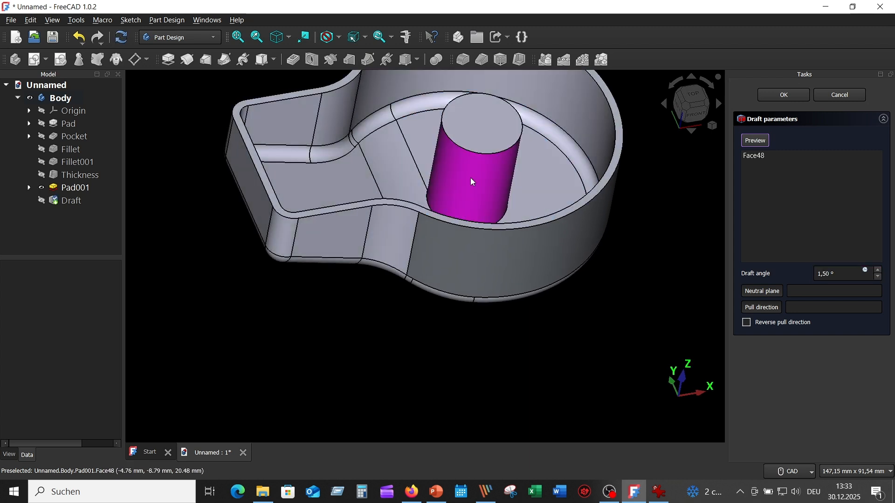
mouse_move(691, 243)
middle_down()
mouse_move(654, 243)
mouse_move(688, 257)
middle_up()
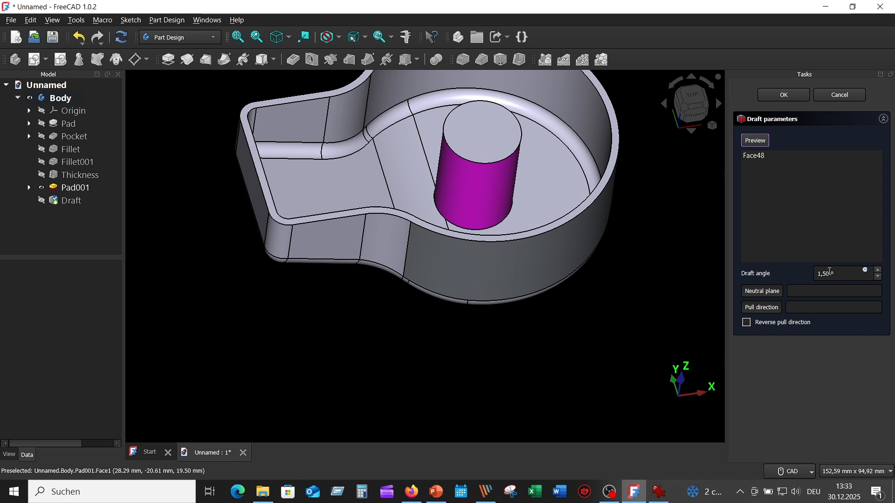
drag(831, 272, 826, 273)
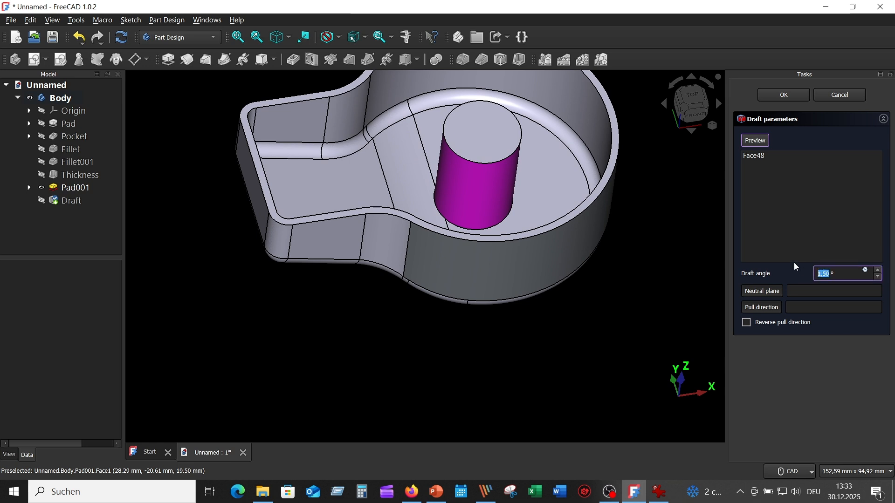
text(5)
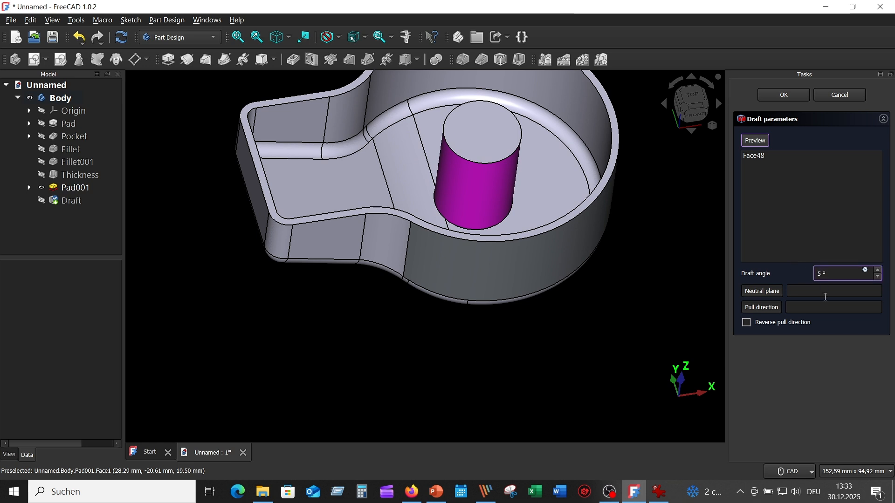
click(772, 293)
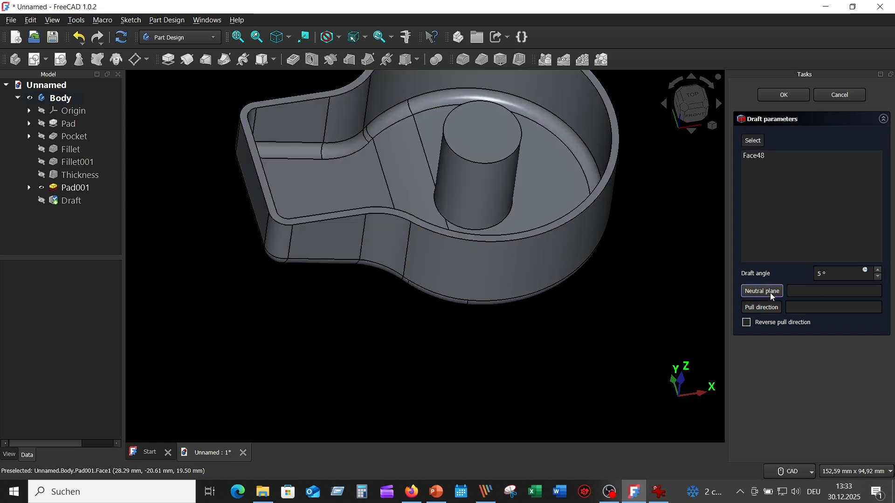
scroll(625, 230, down, 1)
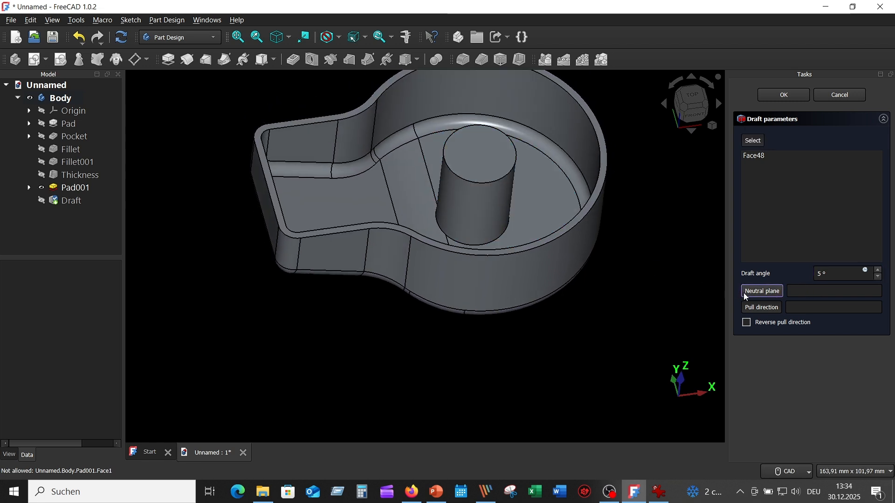
click(487, 166)
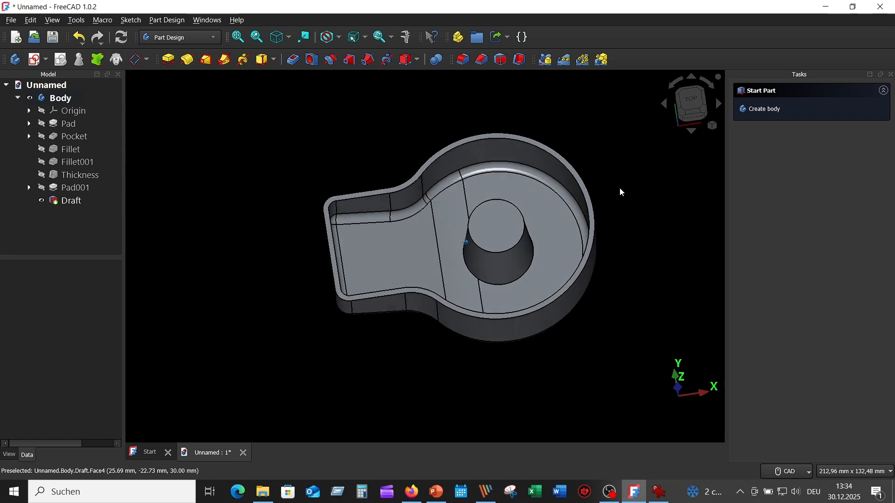
- Check the boss's foot radius in the reference drawing and fillet the three edge segments around its base with a 5 mm radius
click(664, 495)
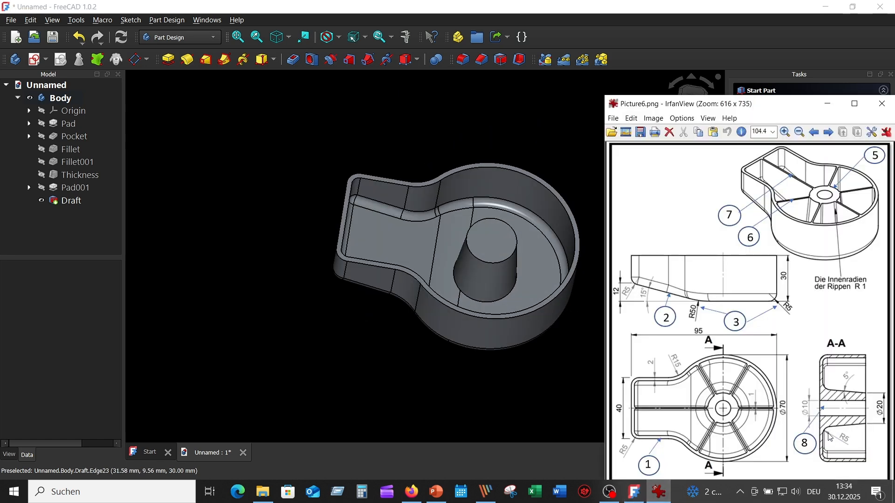
click(544, 138)
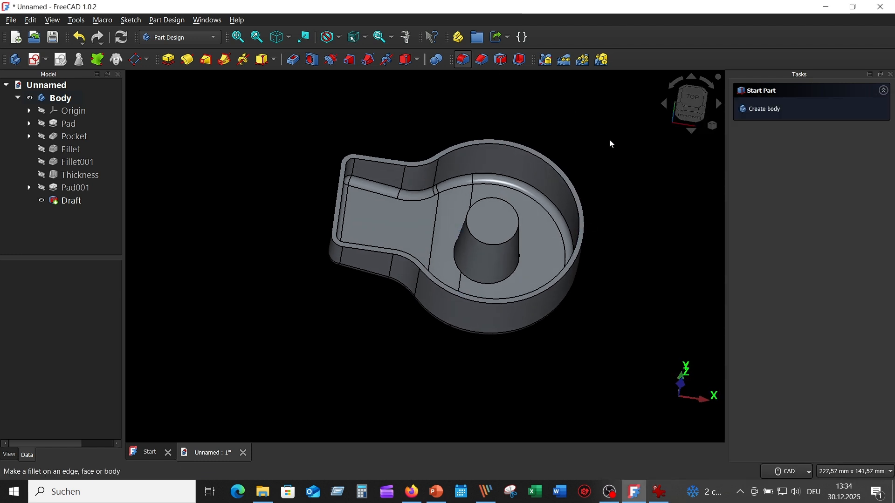
scroll(595, 210, up, 3)
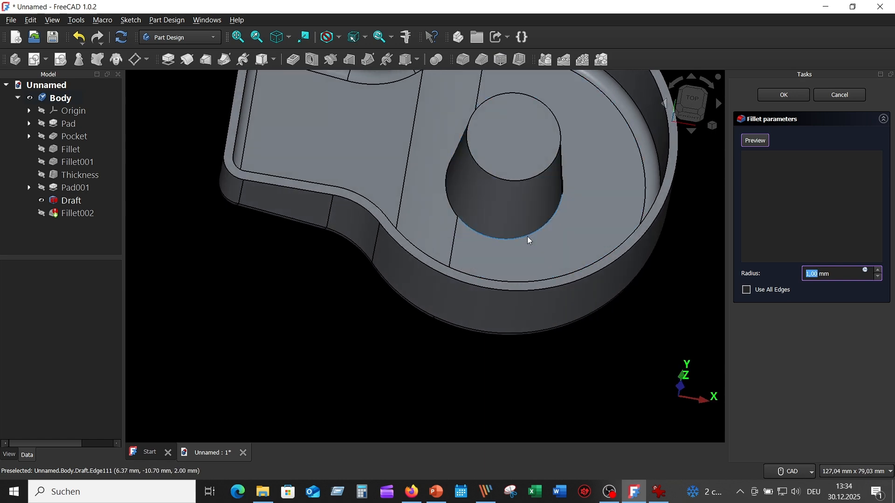
click(530, 239)
middle_drag(529, 240, 546, 289)
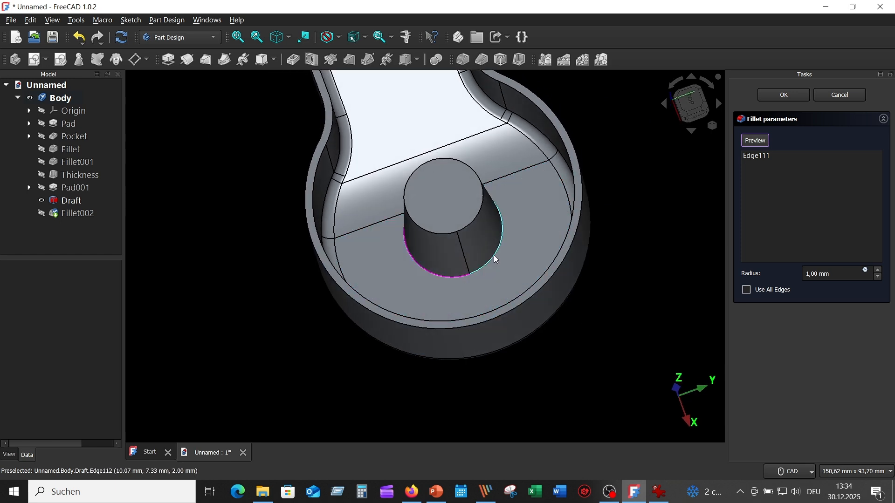
click(496, 261)
middle_drag(496, 261, 571, 298)
scroll(455, 232, up, 1)
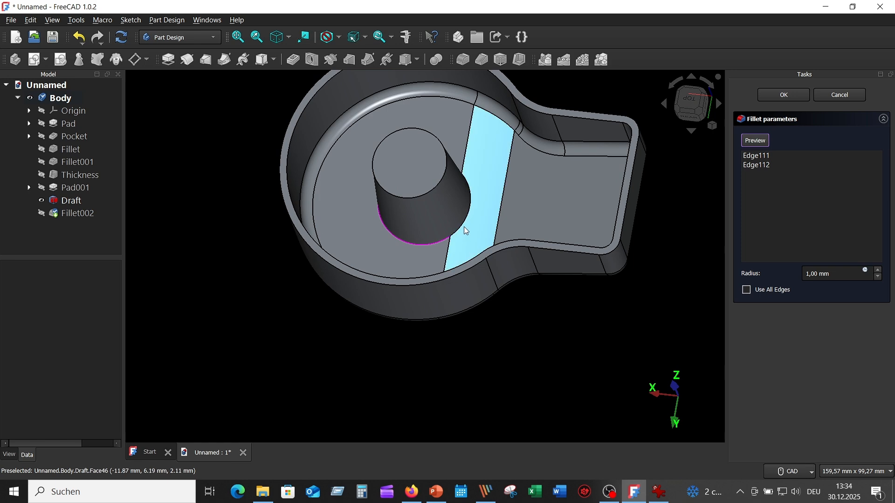
click(465, 226)
middle_drag(552, 336, 574, 327)
triple_click(837, 277)
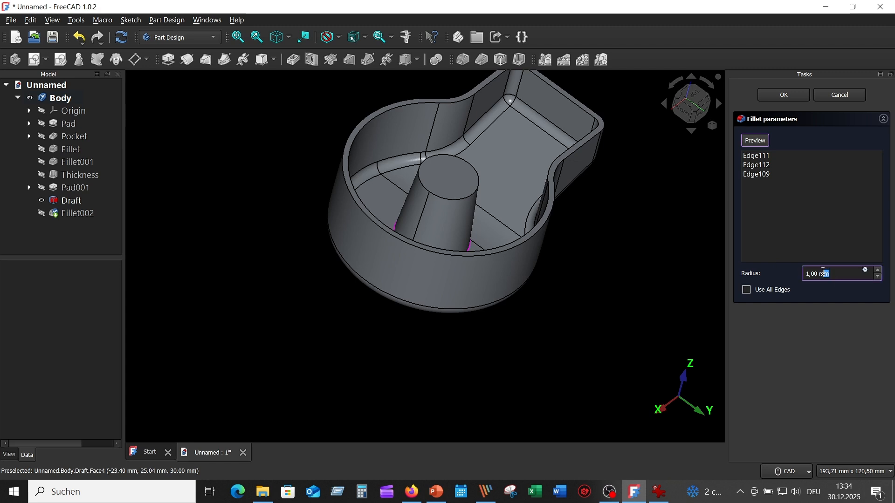
text(5)
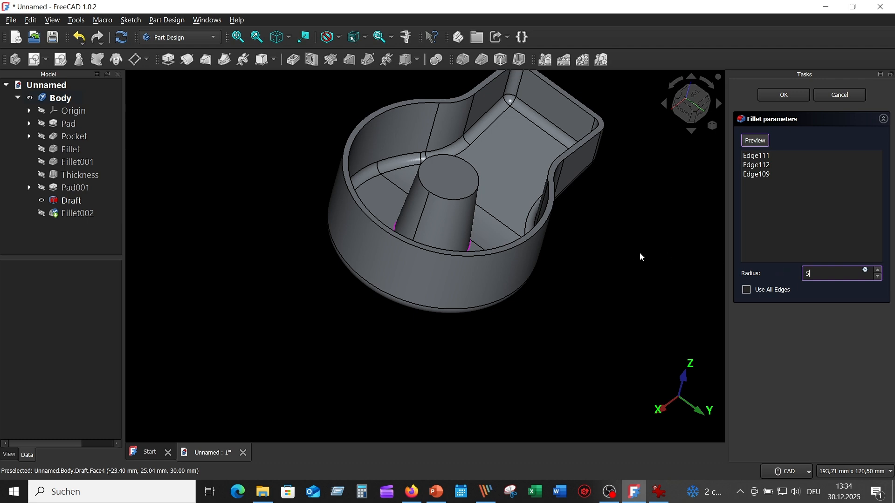
key(Return)
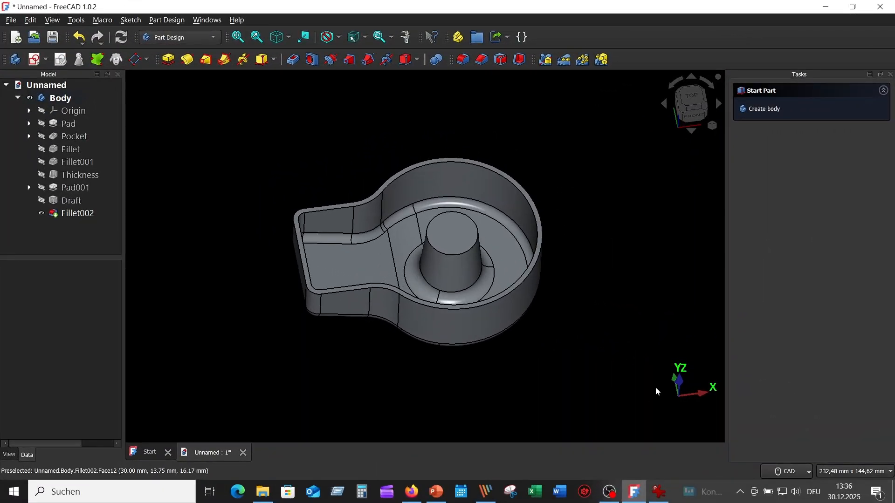
- Check the ribs in the reference drawing and start a new sketch on the top face of the central boss
click(651, 492)
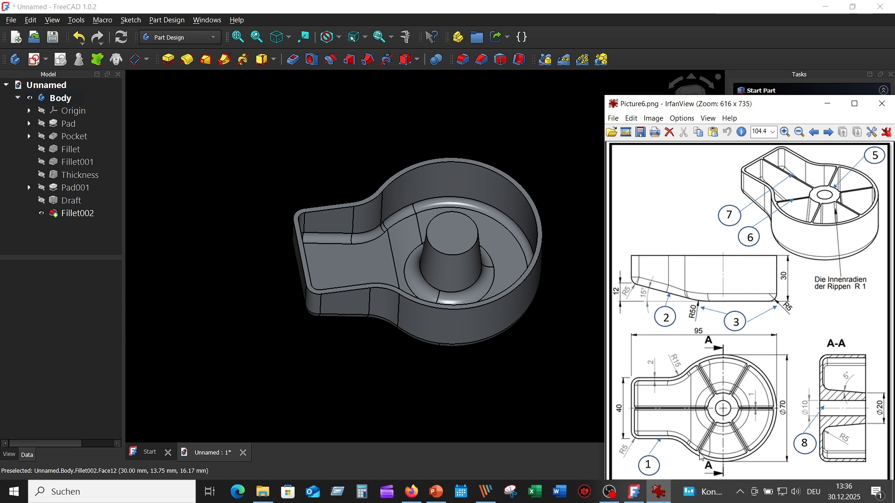
click(565, 354)
click(458, 243)
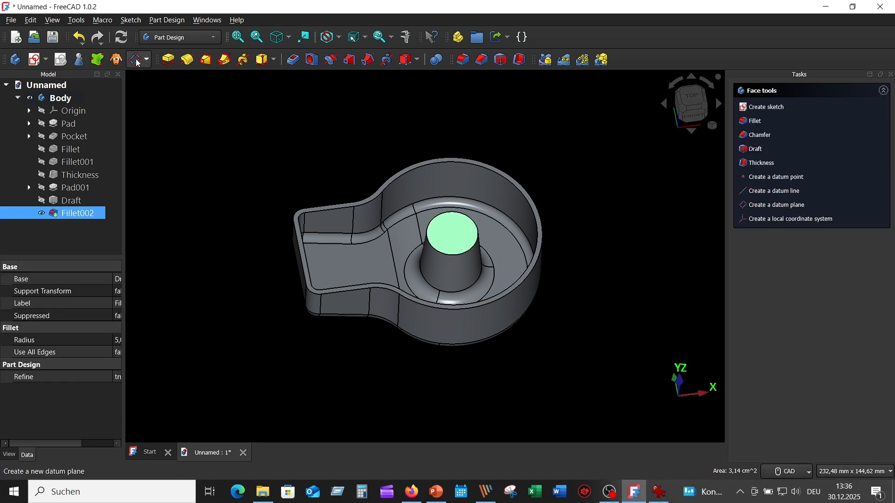
click(33, 59)
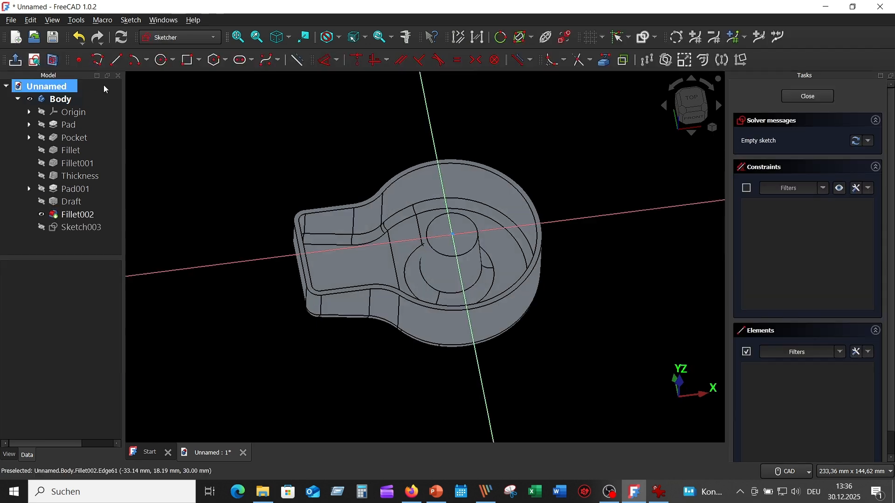
scroll(587, 326, up, 3)
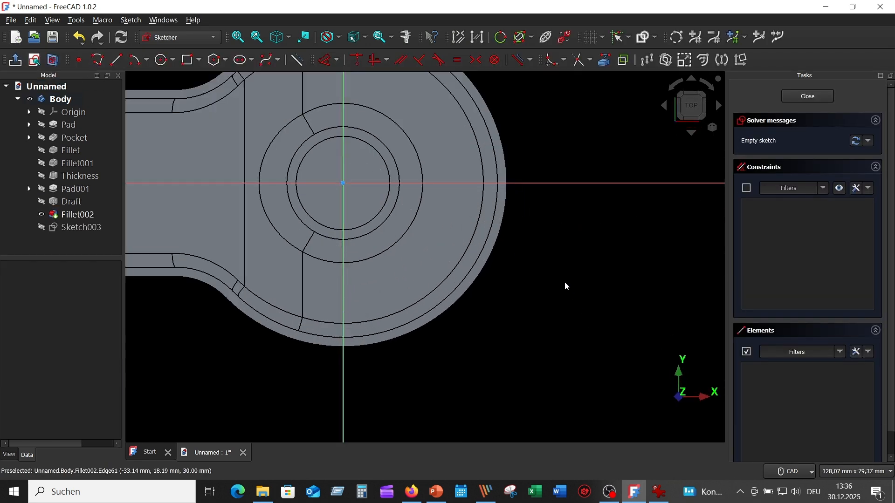
mouse_move(565, 286)
middle_down()
mouse_move(588, 268)
mouse_move(613, 294)
middle_up()
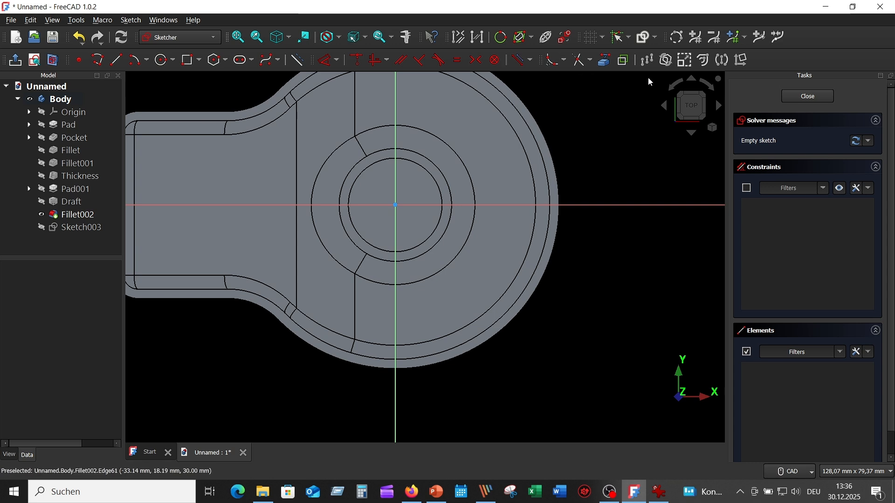
- Project the round wall's inner top edge and the boss's top edge into the sketch as external geometry
click(606, 61)
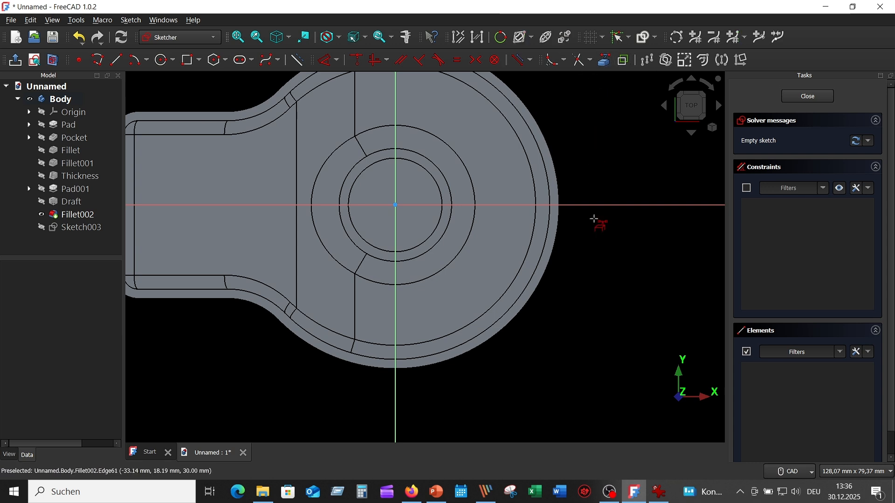
scroll(603, 312, up, 2)
click(518, 166)
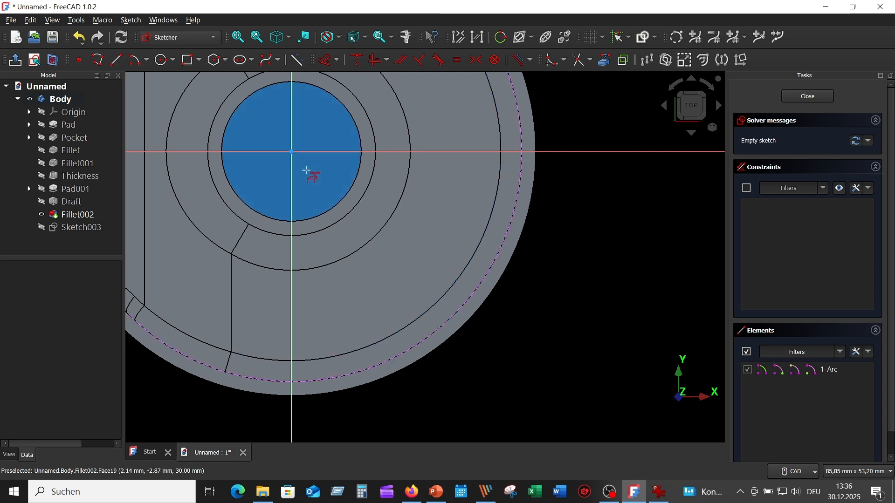
click(354, 171)
middle_drag(641, 260, 657, 323)
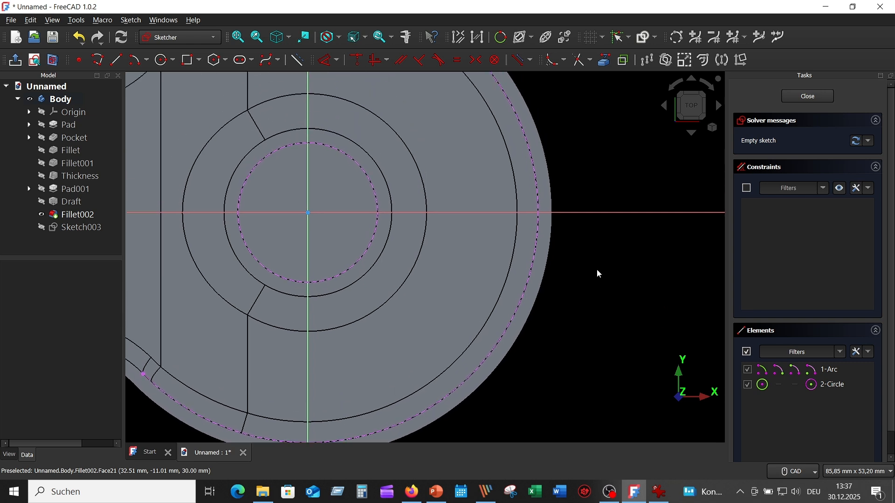
- Draw a rib rectangle about 25.5 by 3.2 mm across the horizontal axis, from inside the boss circle into the round outer wall
click(189, 60)
click(367, 223)
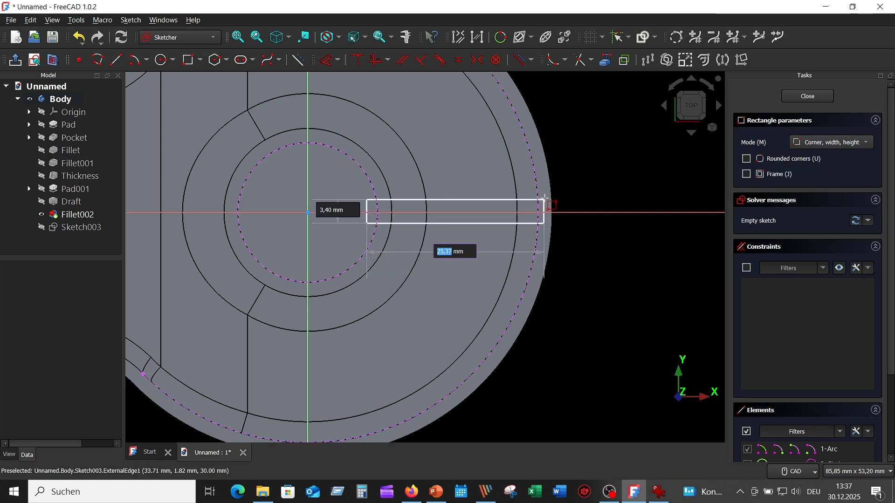
click(546, 201)
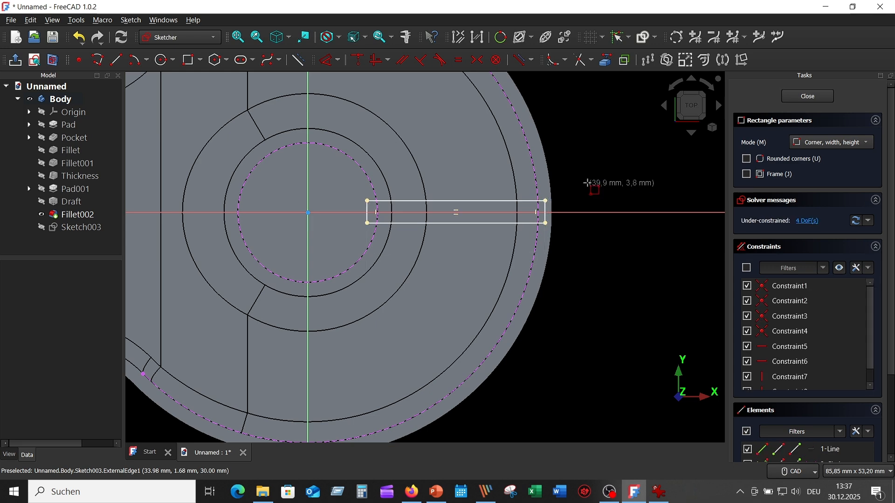
scroll(626, 274, up, 2)
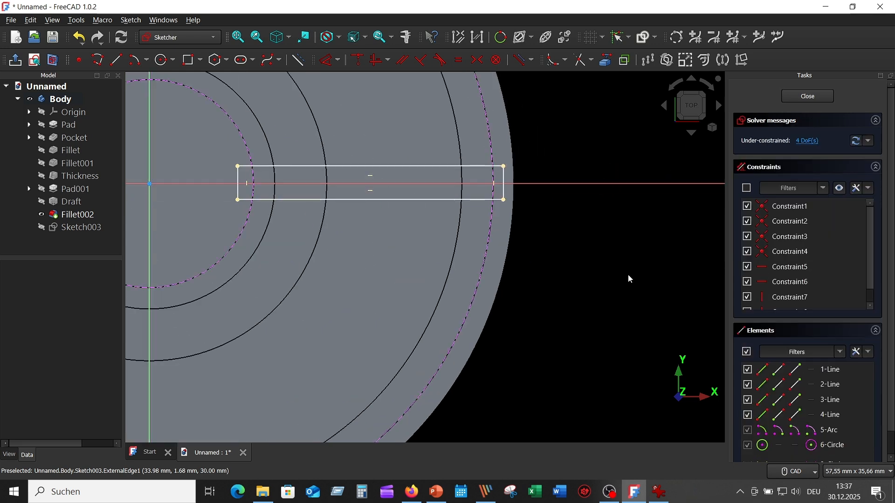
middle_drag(622, 265, 659, 265)
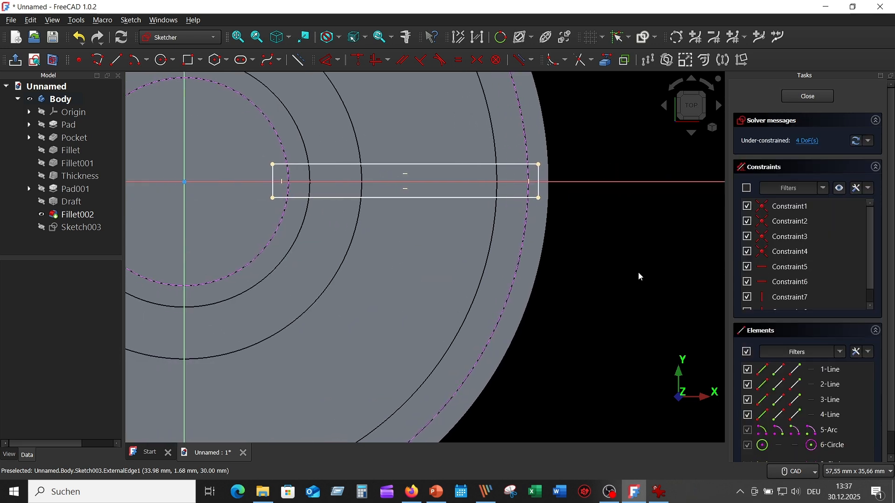
- Make the rectangle's two outer corners symmetric about the horizontal axis
click(540, 166)
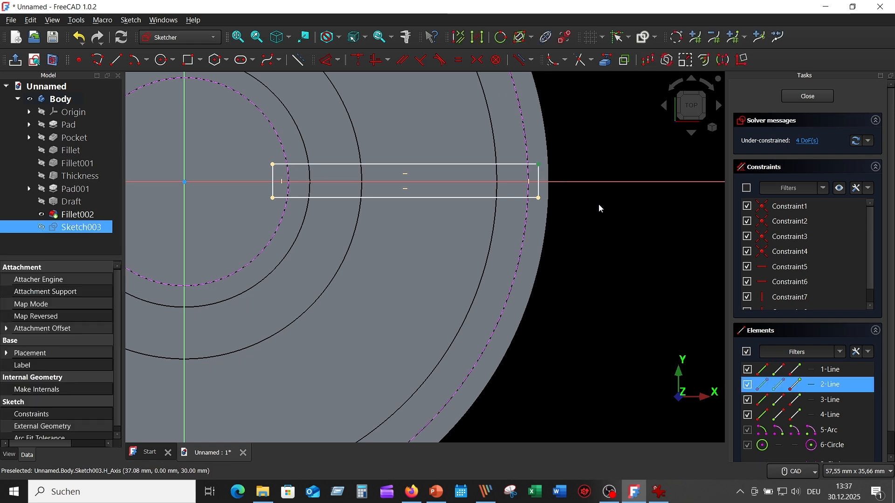
click(539, 198)
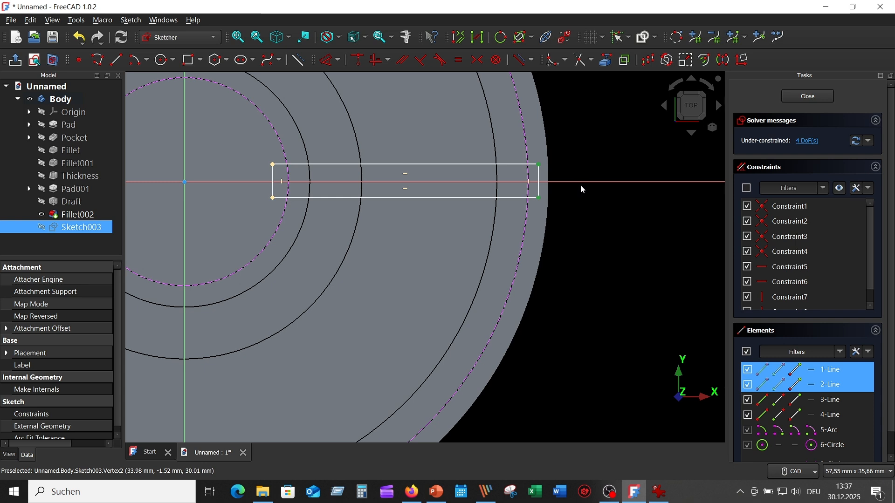
click(582, 182)
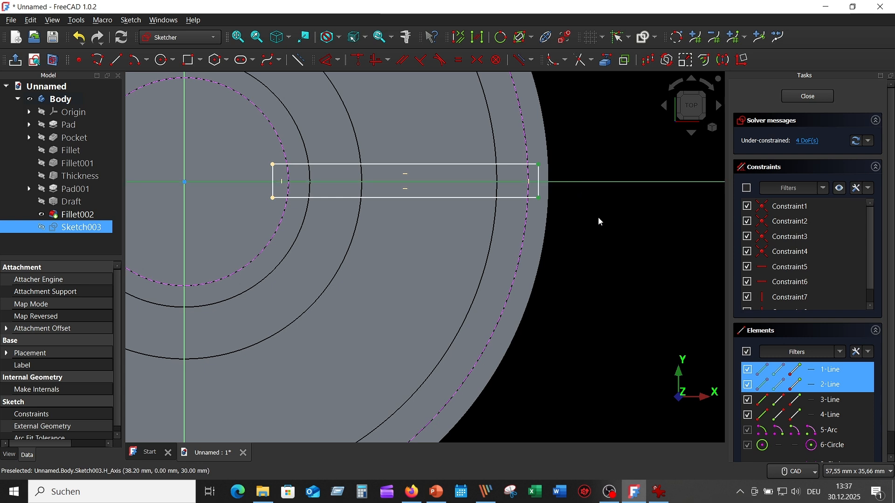
click(478, 59)
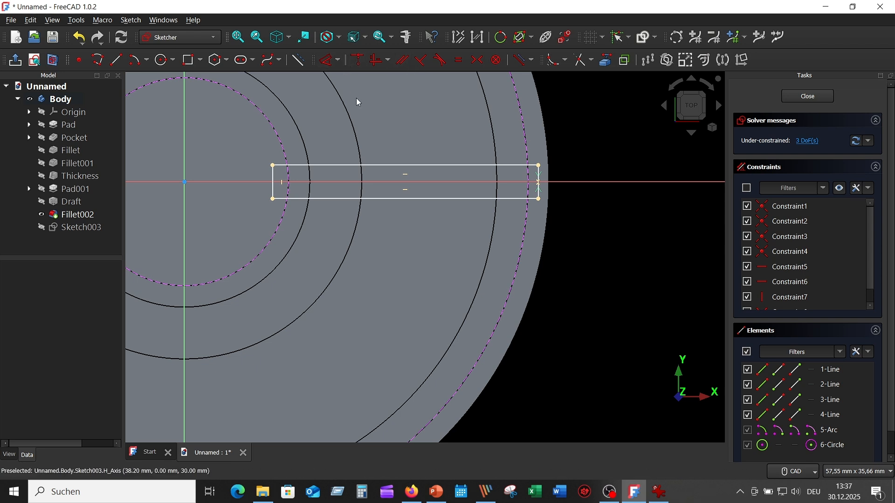
- Dimension the rib rectangle with a length of 25.5 mm and a thickness of 1 mm
click(328, 63)
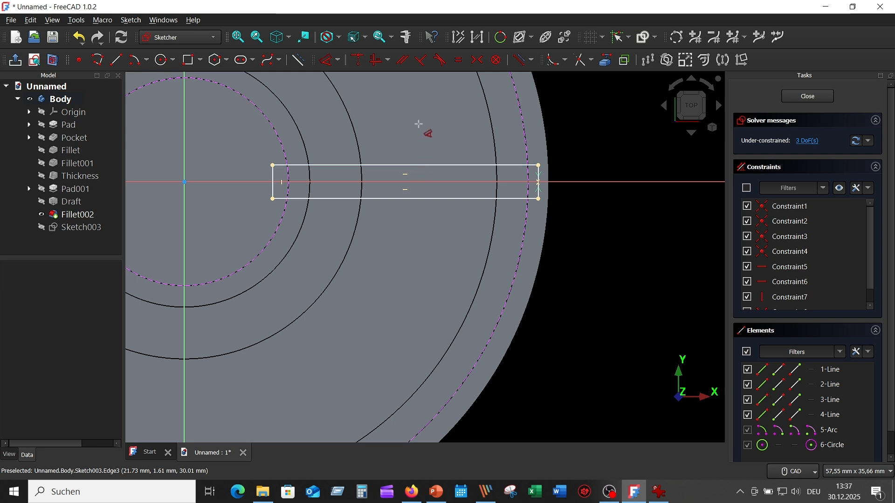
click(398, 166)
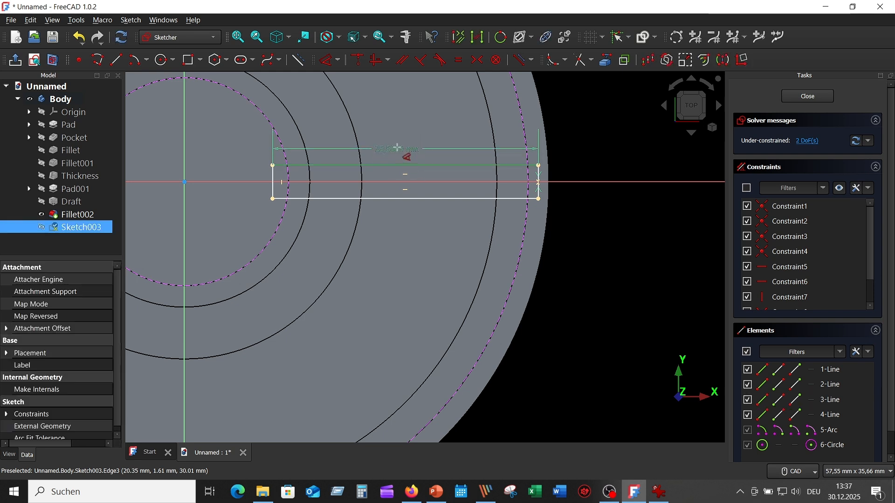
click(397, 147)
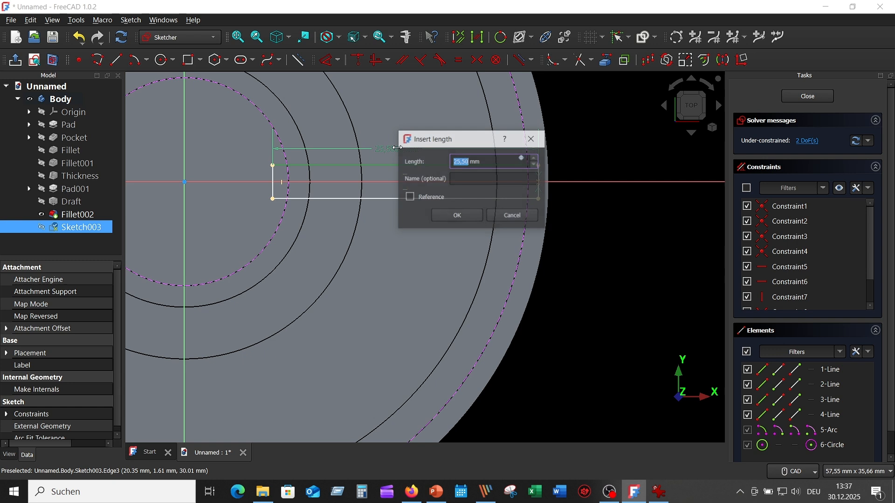
click(458, 216)
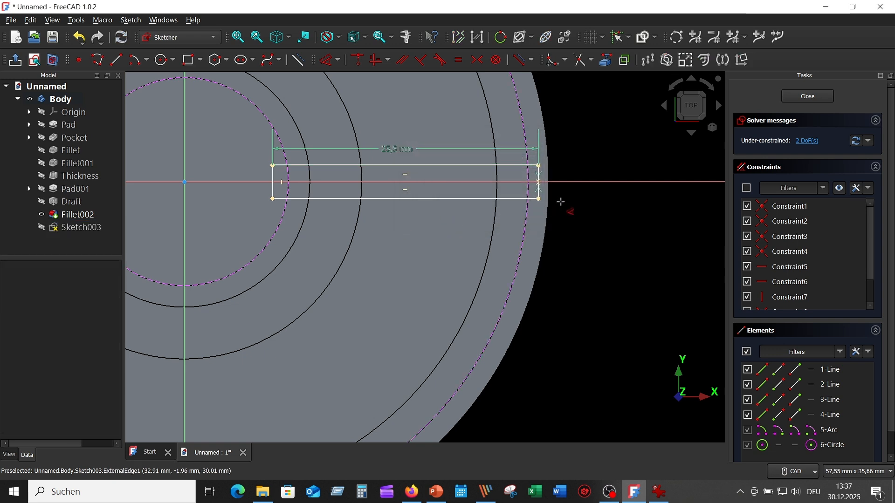
click(538, 192)
click(569, 228)
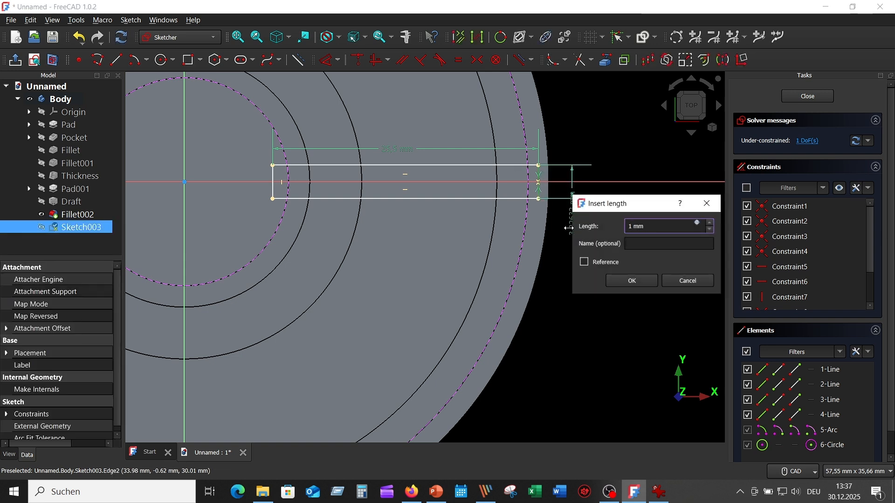
key(Return)
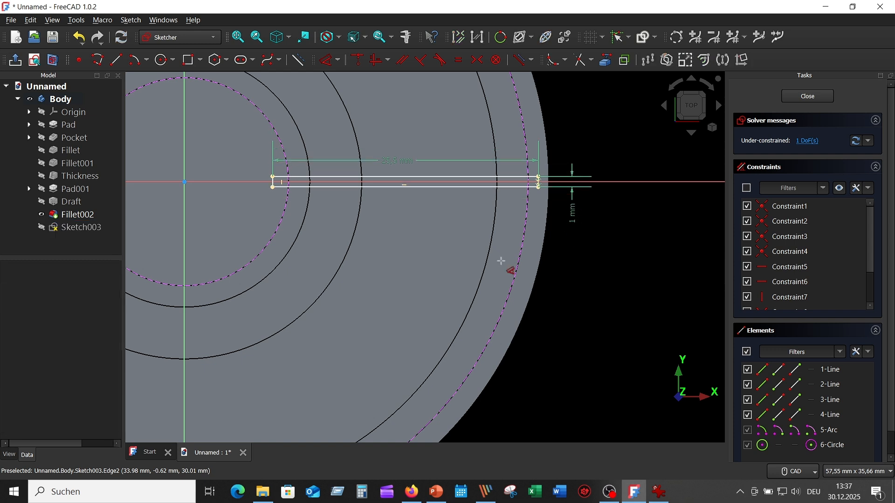
- Constrain the rectangle's inner end at 8.48 mm from the vertical axis and close the sketch
scroll(275, 231, up, 1)
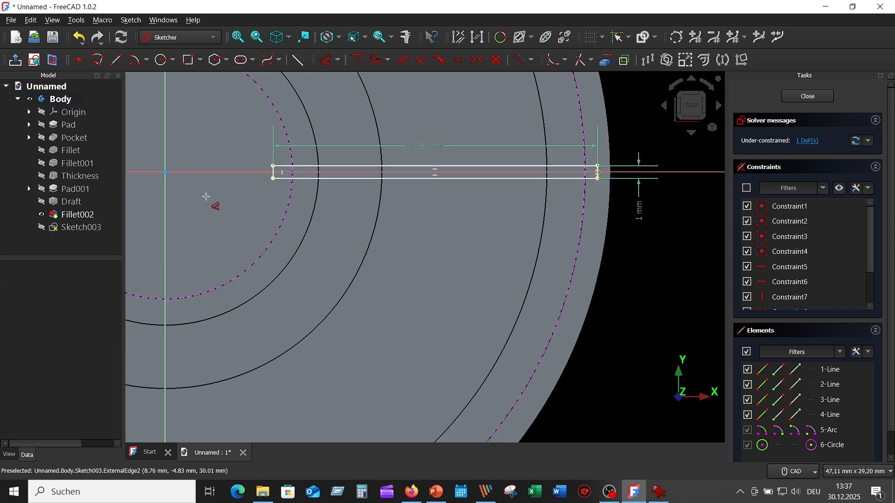
click(167, 158)
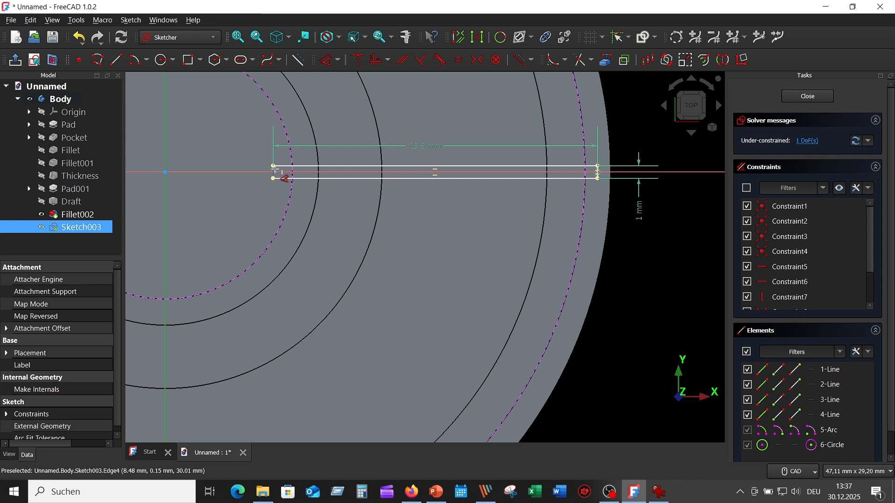
click(274, 170)
key(d)
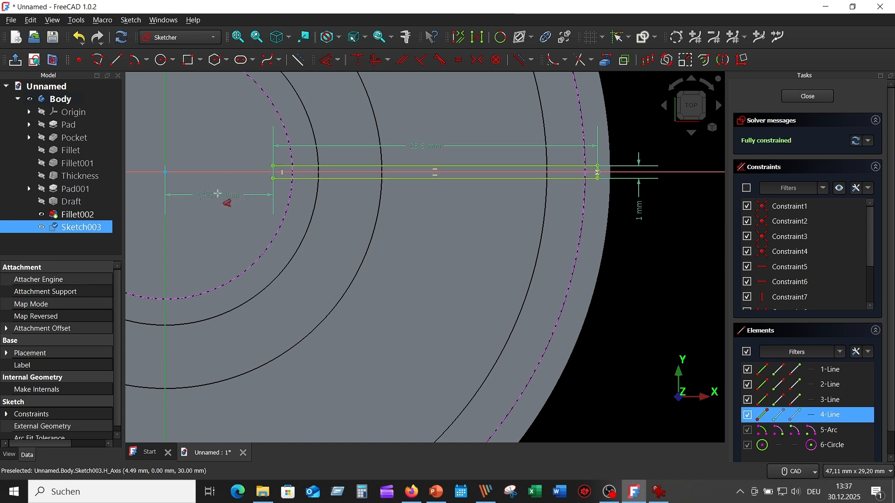
click(217, 205)
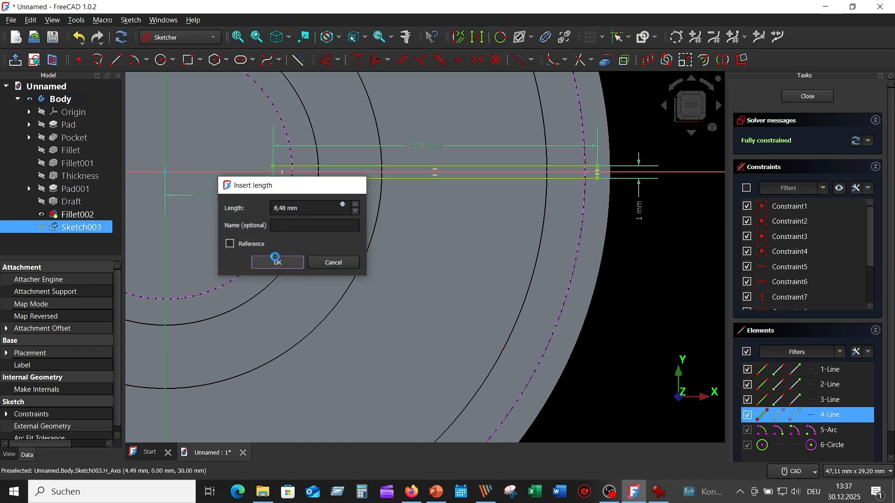
click(278, 262)
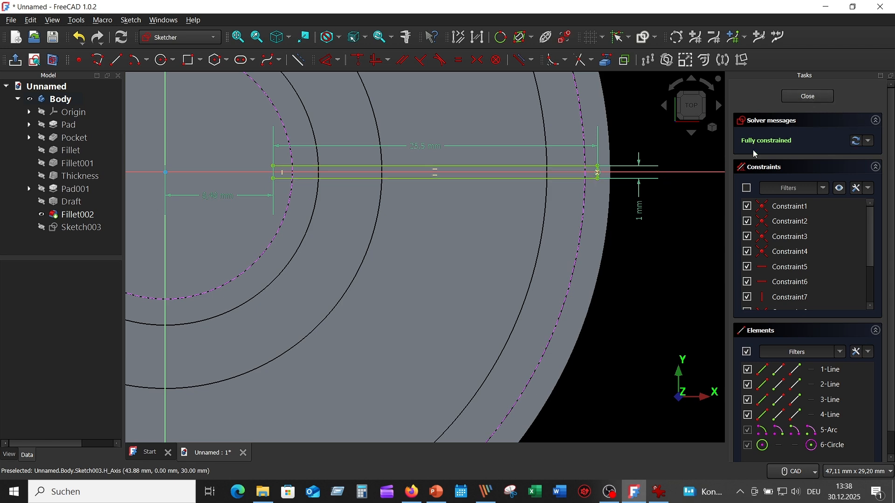
click(809, 97)
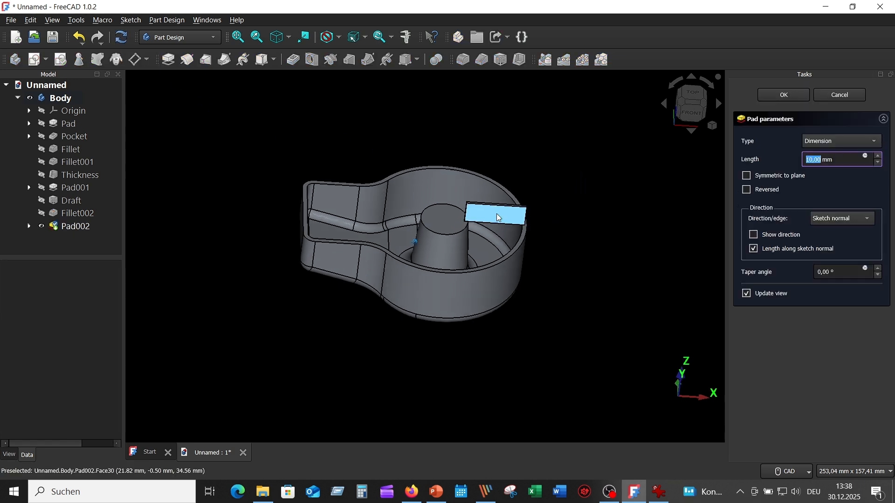
- Pad the rib profile in reversed direction down to the housing floor, using the Up to shape type
click(747, 176)
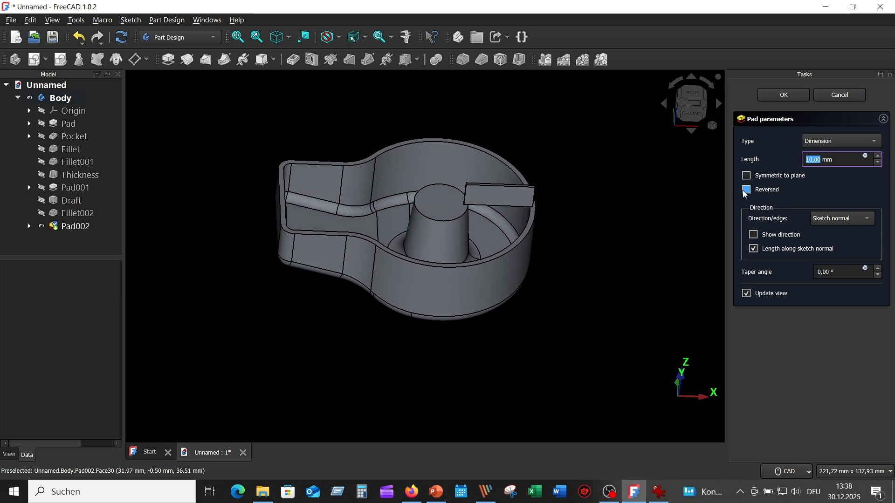
click(744, 191)
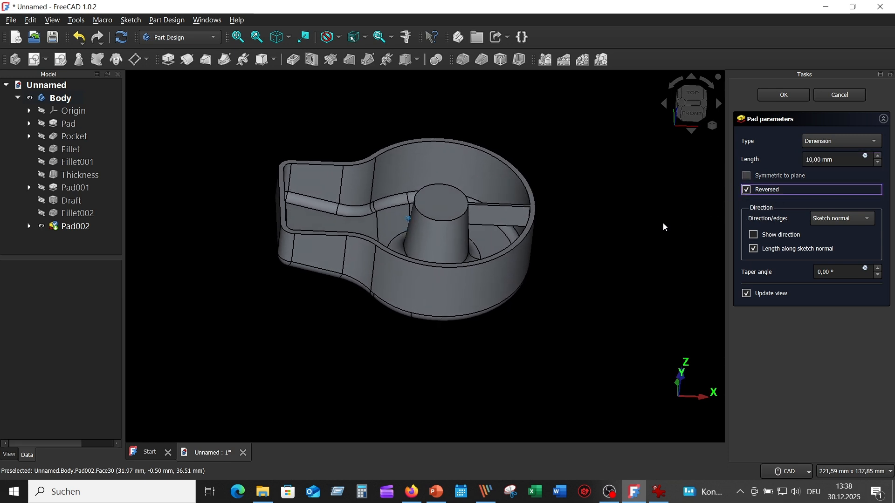
click(876, 144)
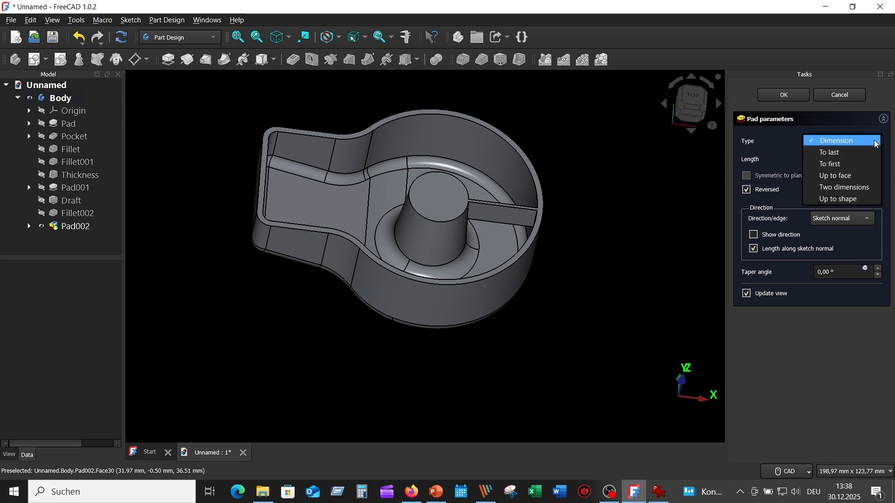
click(859, 199)
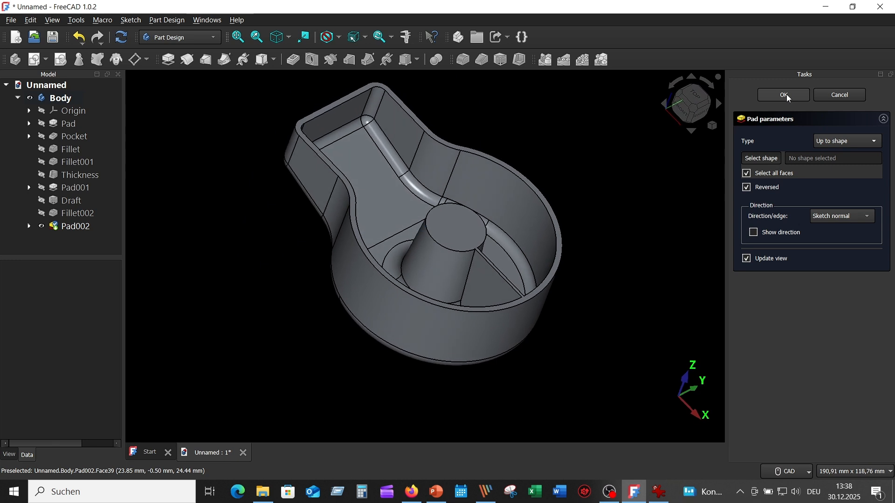
key(Return)
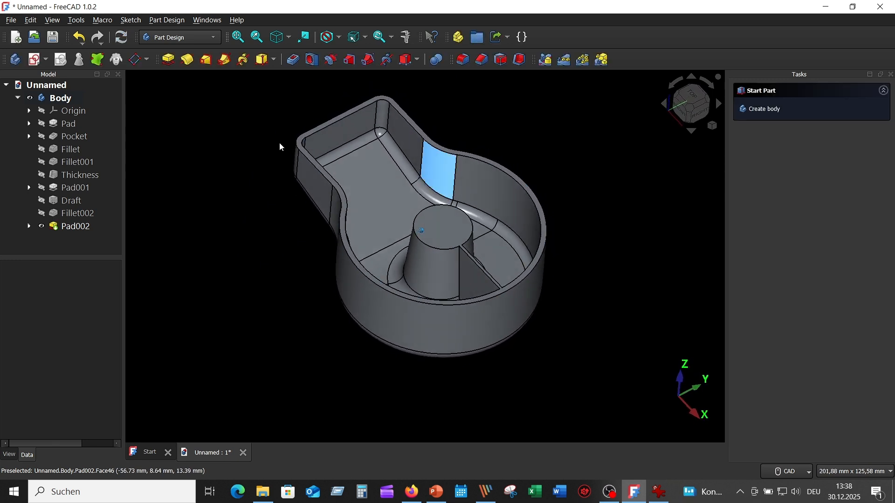
- Polar-pattern the padded rib about the base Z axis in Offset Angle mode with a 60° offset and 3 occurrences
click(77, 226)
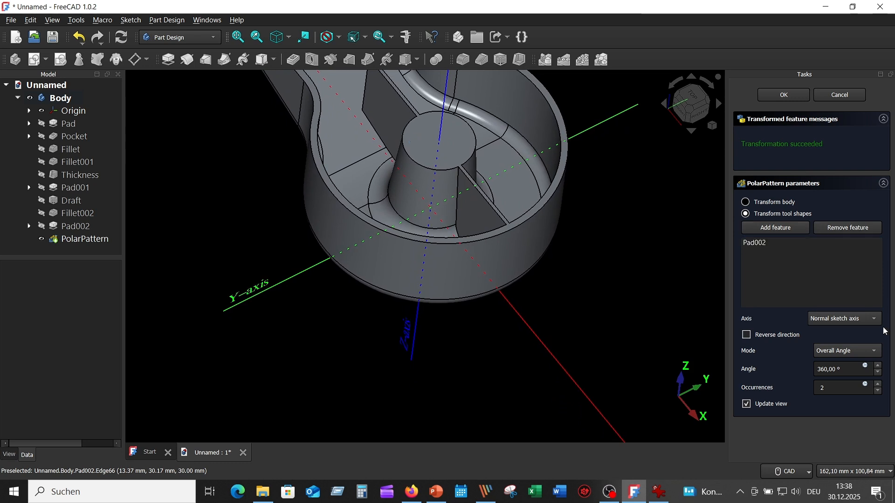
click(849, 318)
click(855, 376)
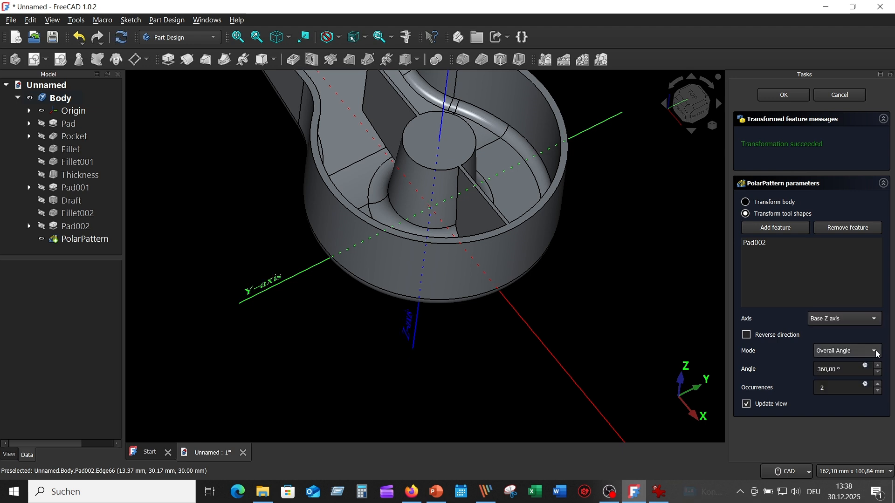
click(878, 354)
click(850, 363)
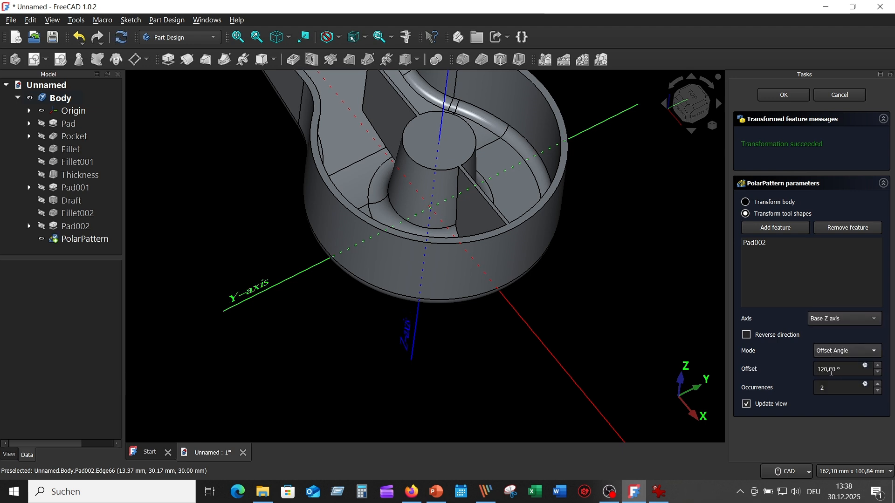
drag(825, 370, 812, 368)
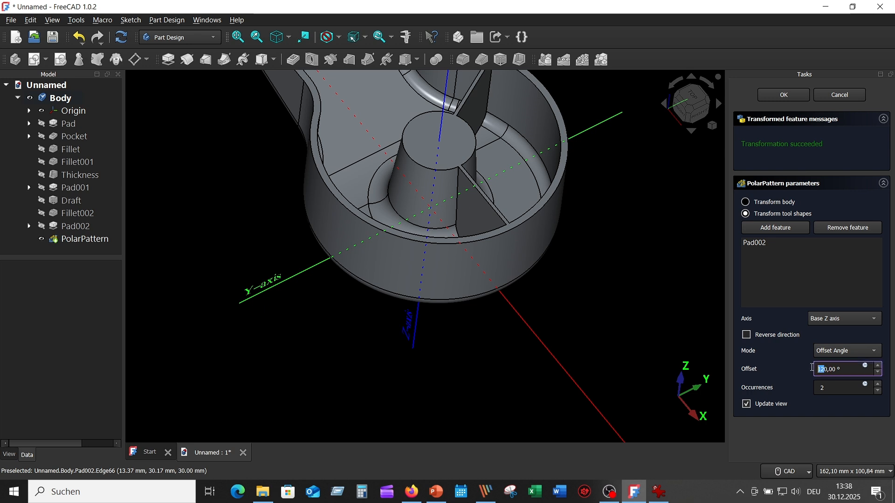
text(6)
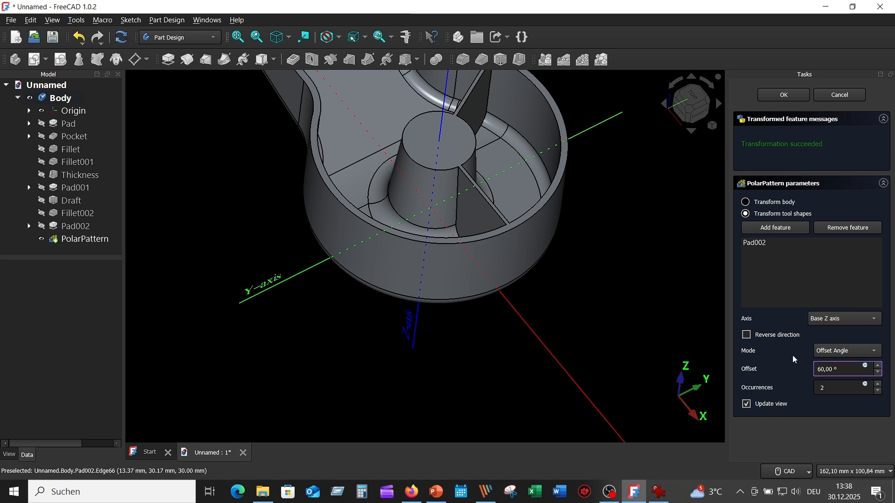
click(879, 385)
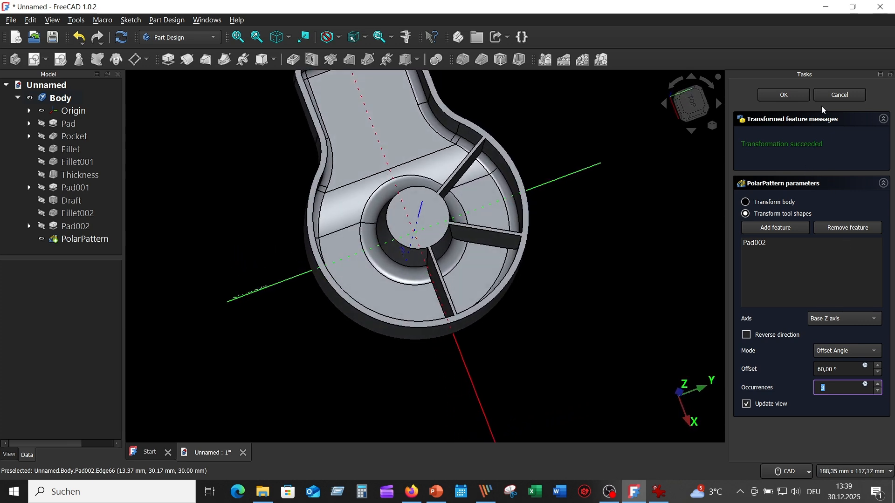
click(785, 96)
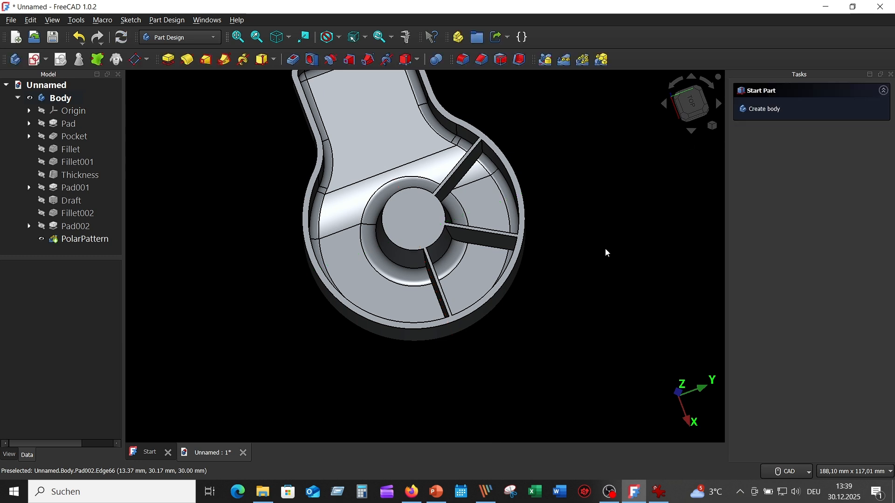
- In a new sketch at the housing's top, draw a 1 mm thick rib rectangle along a construction line at -60° to the horizontal axis
key(0)
click(500, 229)
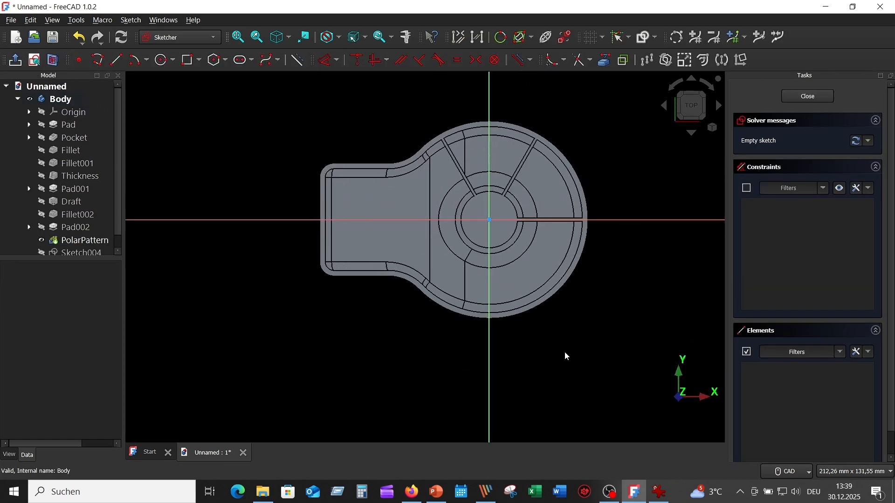
scroll(584, 303, up, 5)
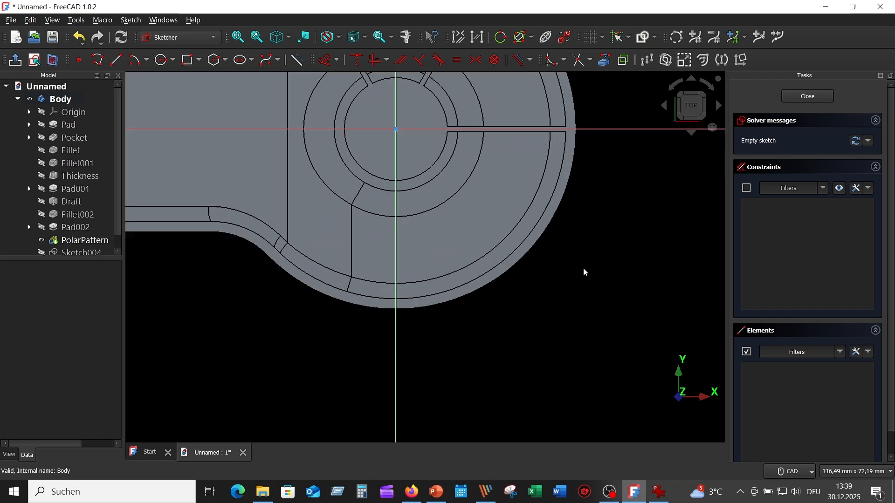
middle_drag(584, 294, 586, 314)
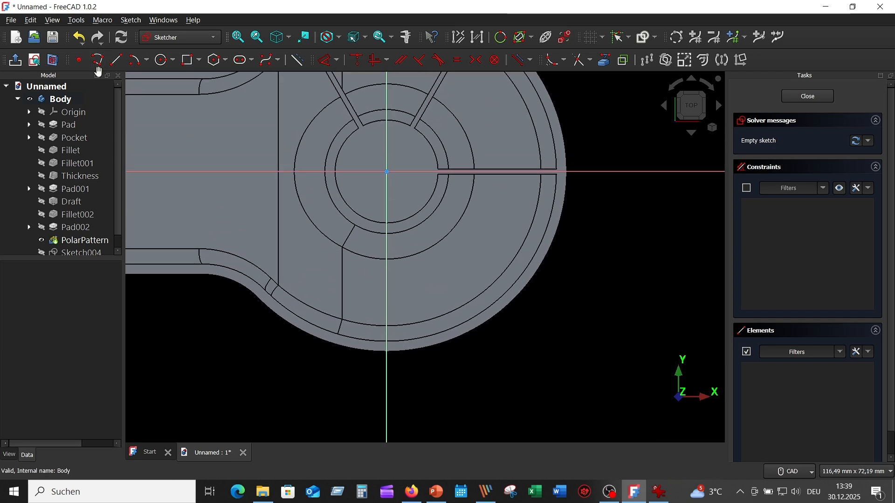
click(115, 60)
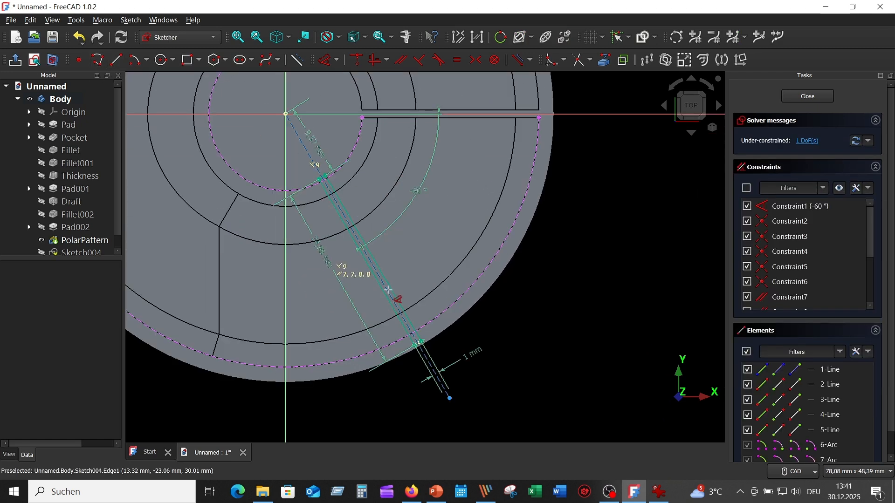
- Constrain the slanted construction line's length at 42.76 mm and close the sketch
click(389, 289)
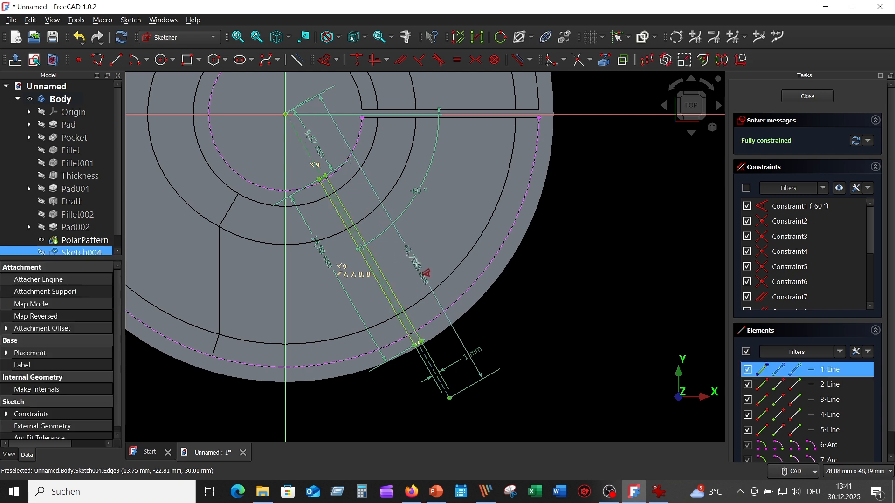
click(417, 264)
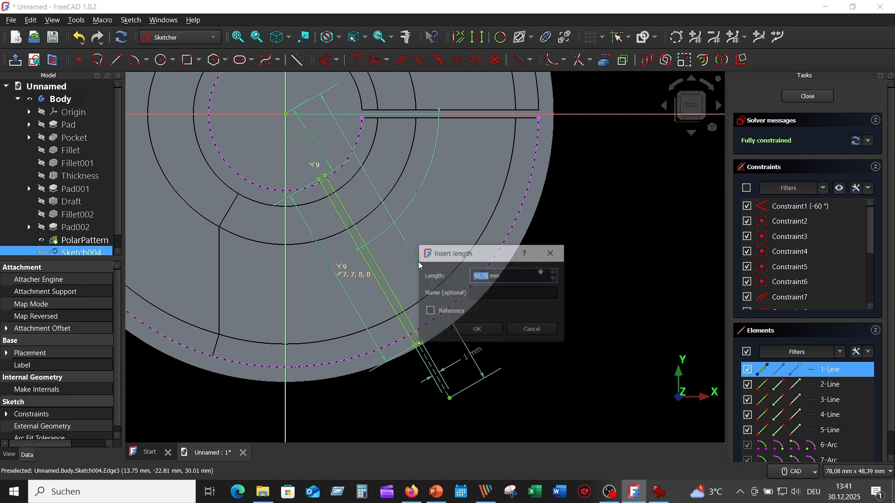
click(489, 333)
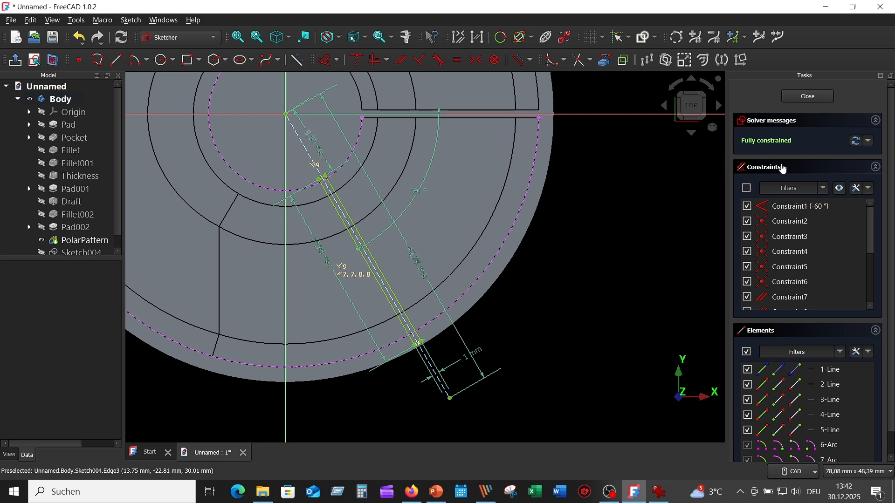
click(810, 96)
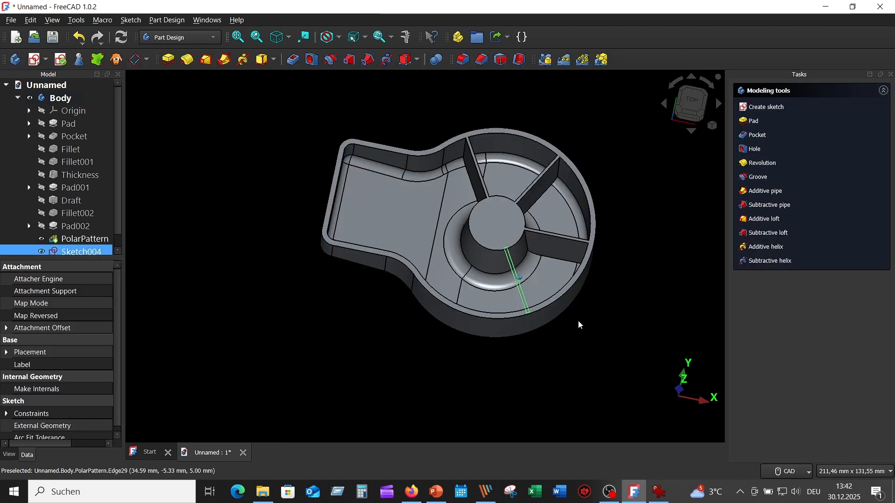
- Pad the slanted rib sketch in reversed direction down to the housing floor, using the Up to shape type
key(0)
scroll(578, 320, up, 3)
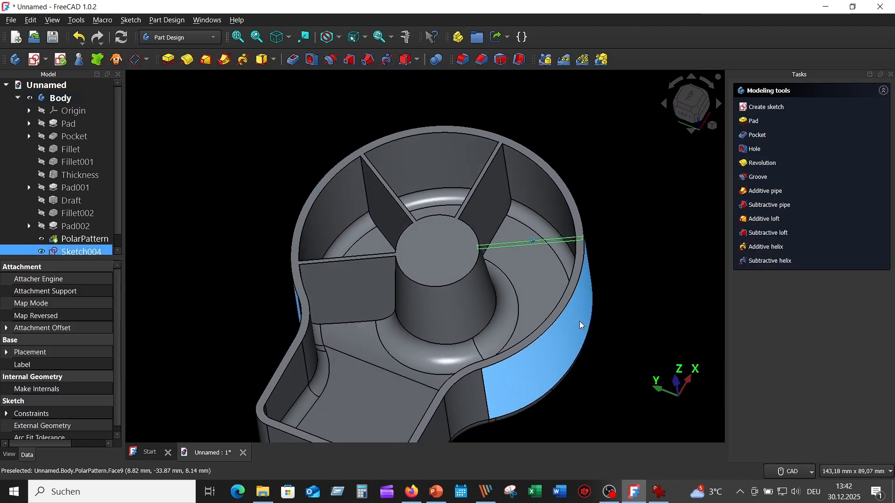
middle_drag(610, 290, 596, 222)
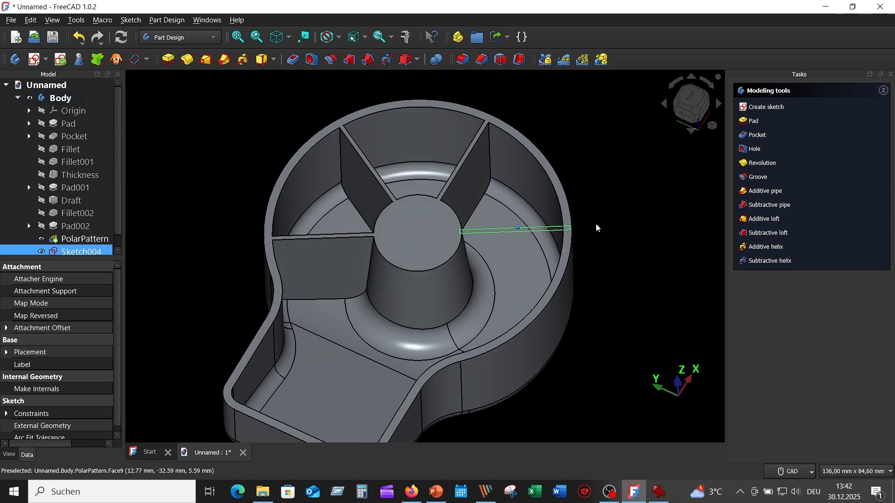
click(177, 62)
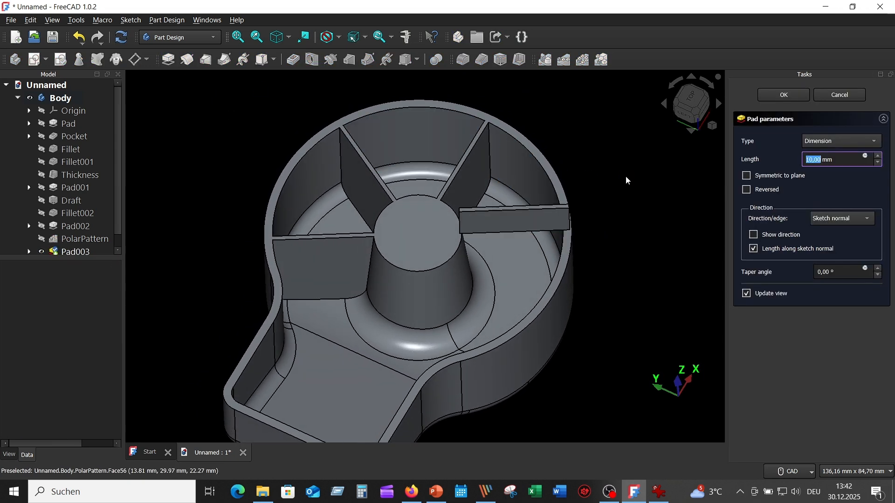
click(747, 190)
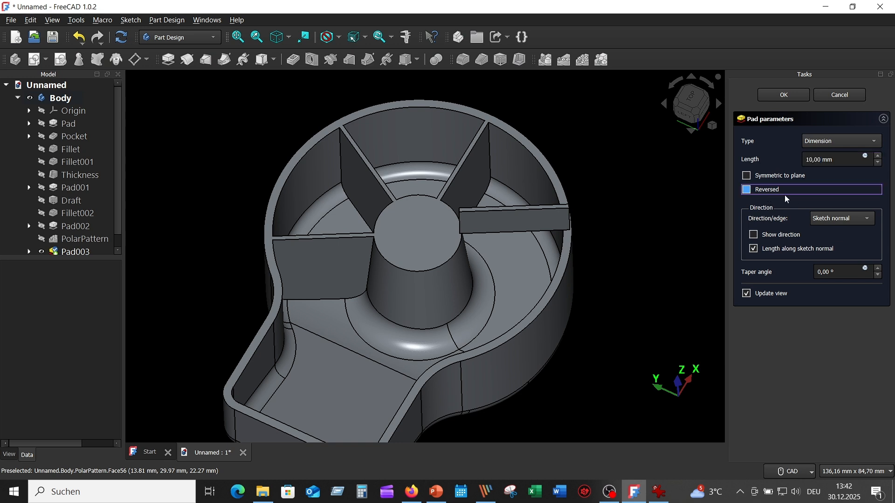
click(872, 142)
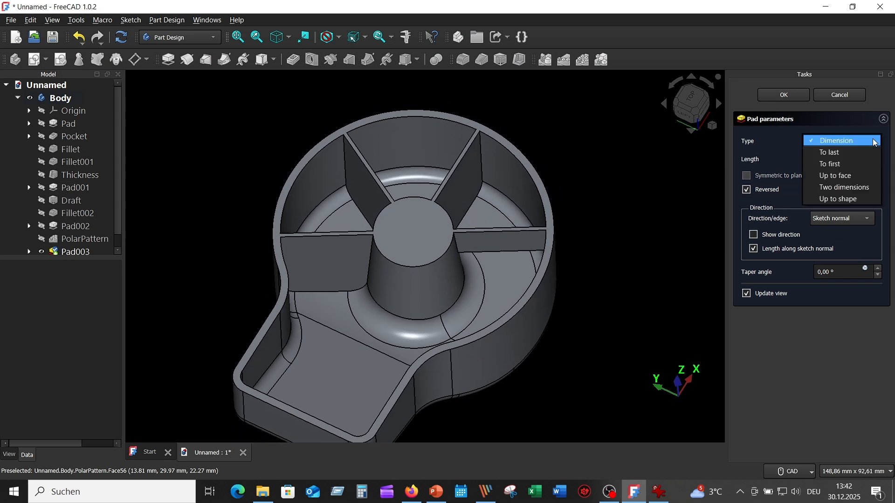
click(841, 198)
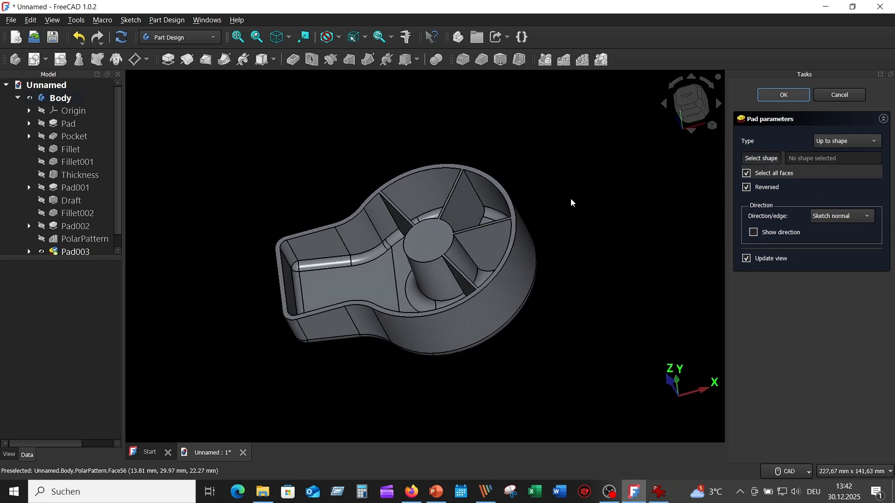
key(Return)
- Polar-pattern the slanted rib about the base Z axis in reverse direction, using Offset Angle mode with a 60° offset and 2 occurrences
click(82, 214)
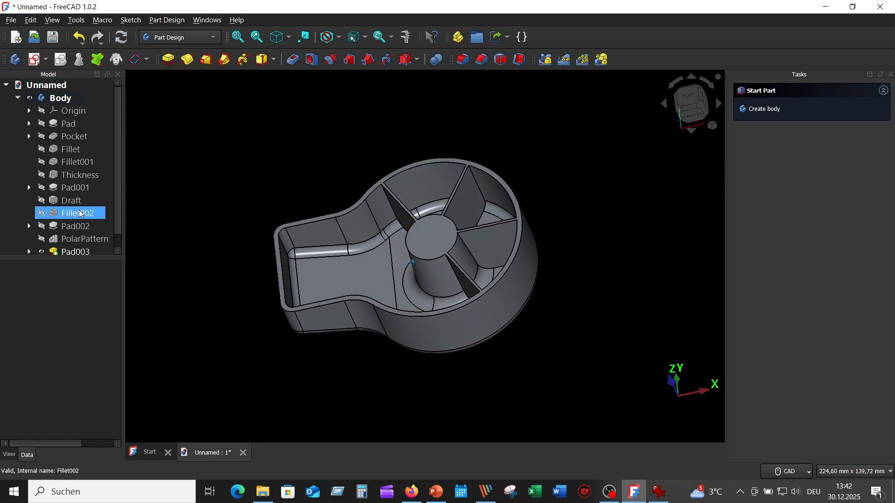
scroll(81, 214, down, 1)
click(76, 238)
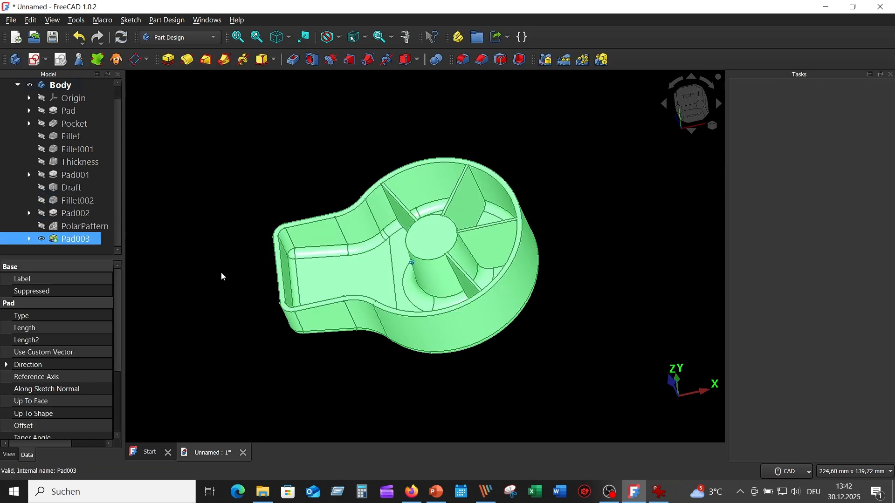
middle_drag(619, 158, 614, 157)
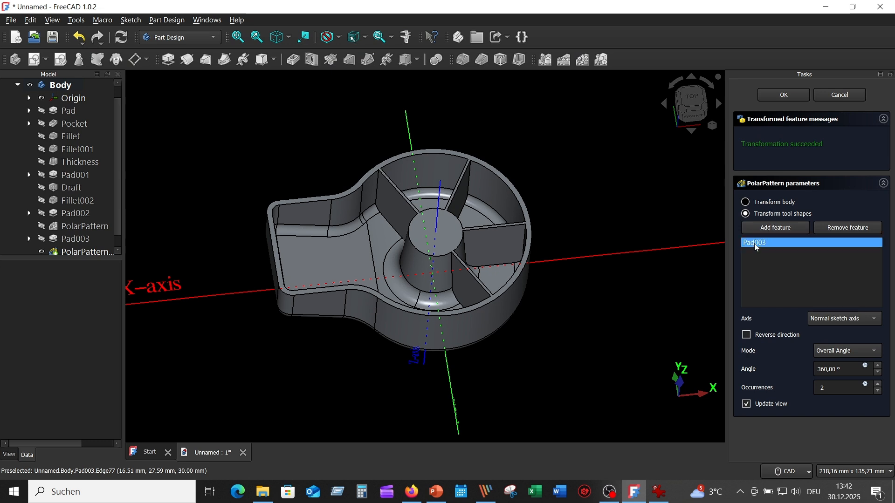
click(875, 321)
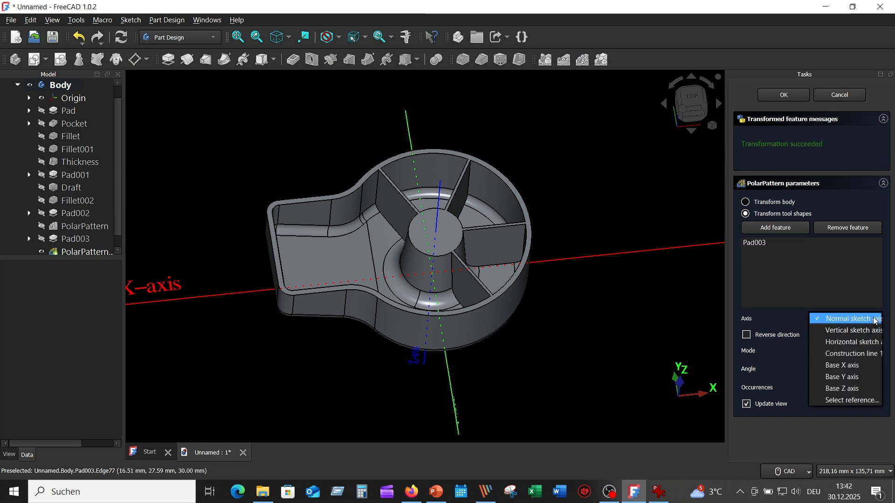
click(825, 390)
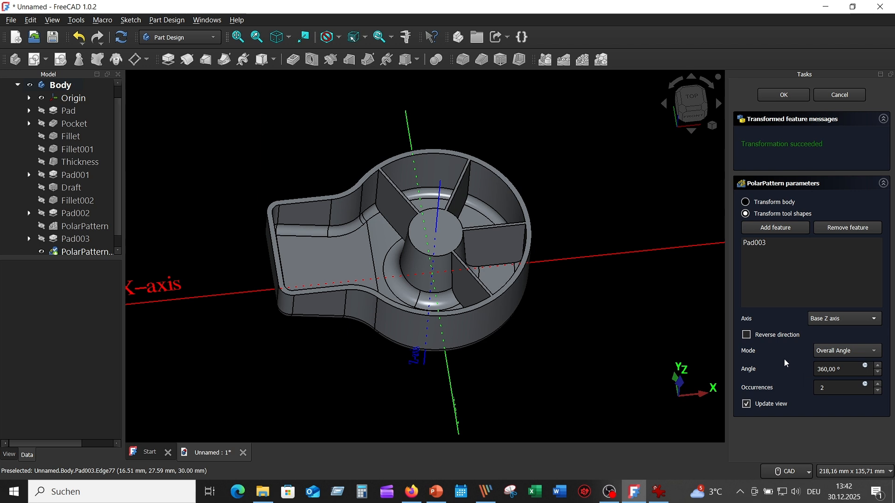
click(876, 352)
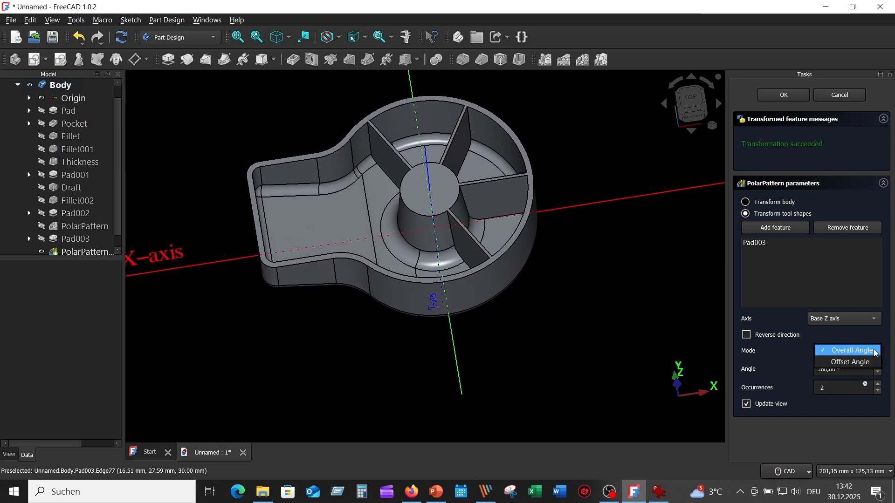
click(848, 362)
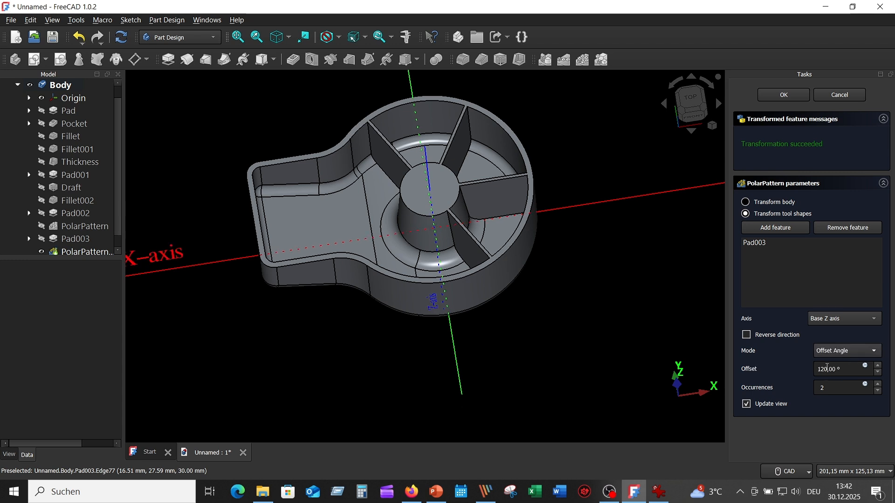
drag(825, 369, 809, 365)
click(835, 391)
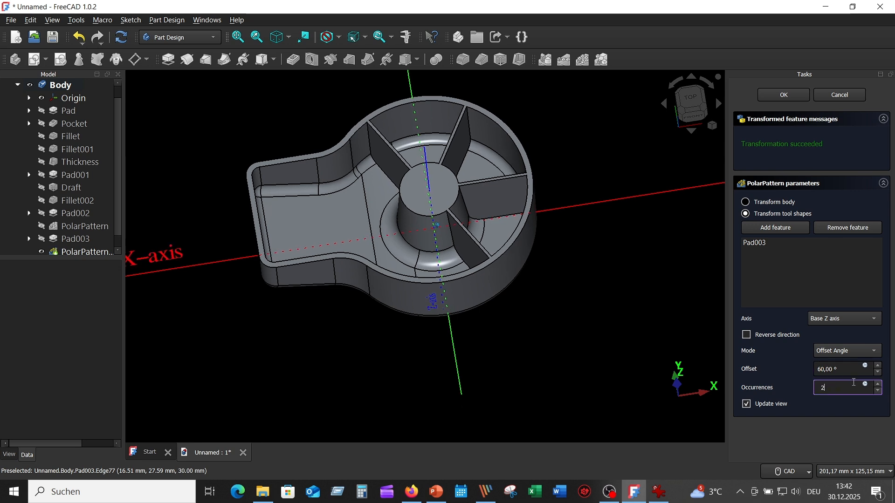
click(747, 335)
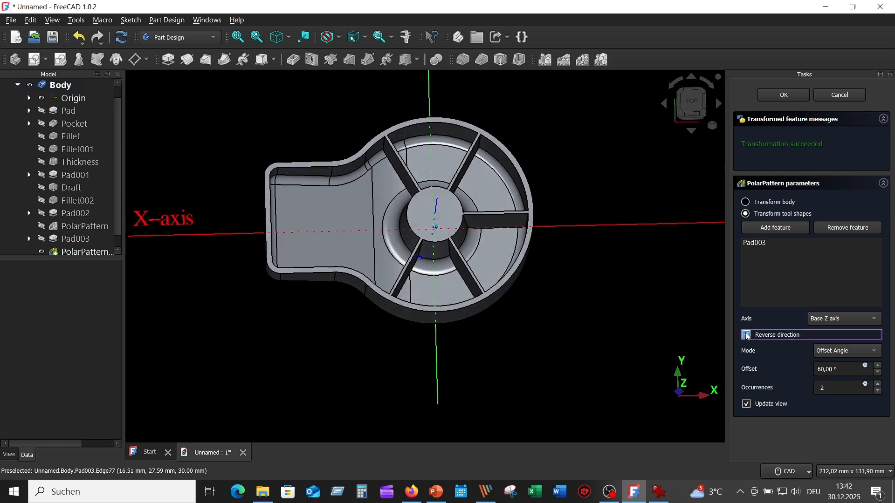
click(784, 98)
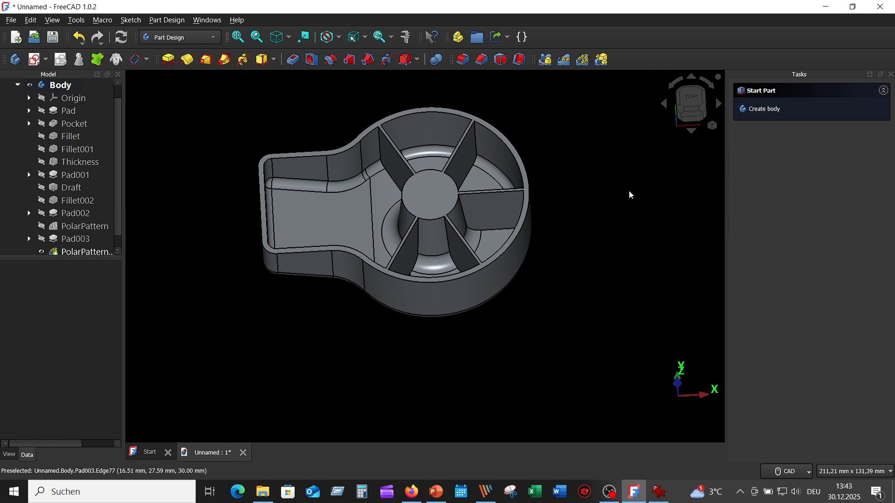
- Start a 1 mm fillet on the rib beside the arm, selecting its arm-facing edges along the outer wall, floor and hub
key(0)
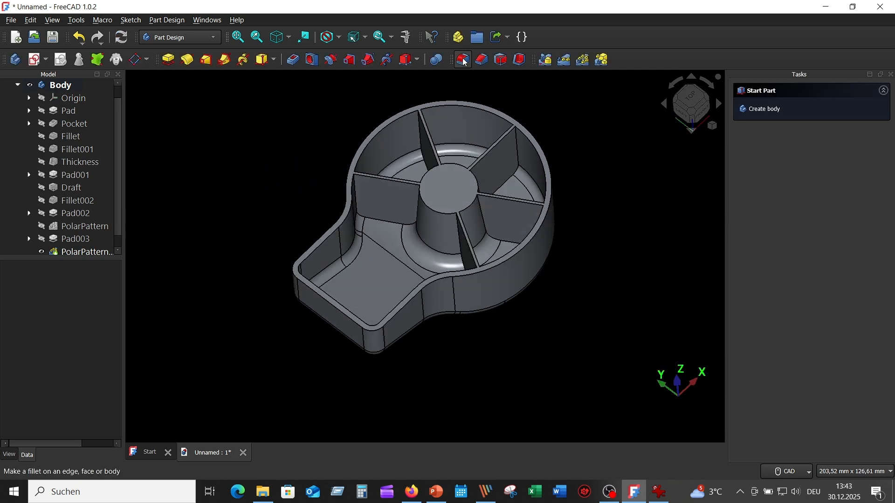
click(463, 60)
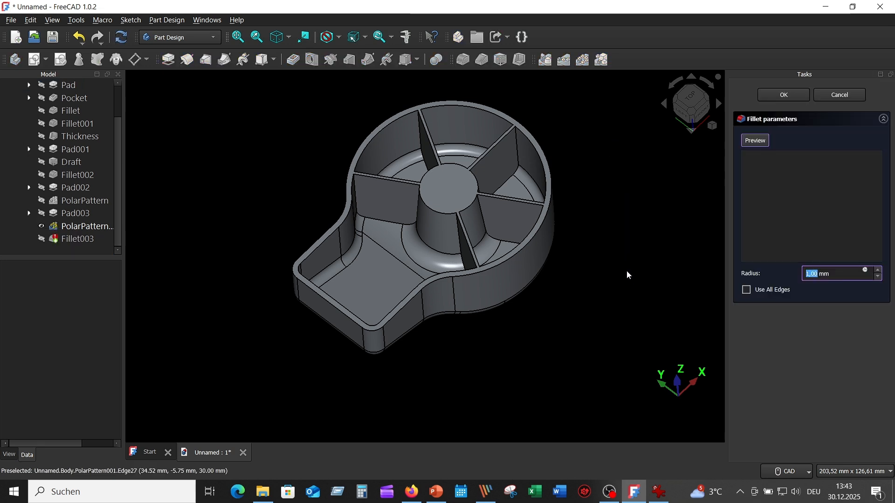
click(356, 192)
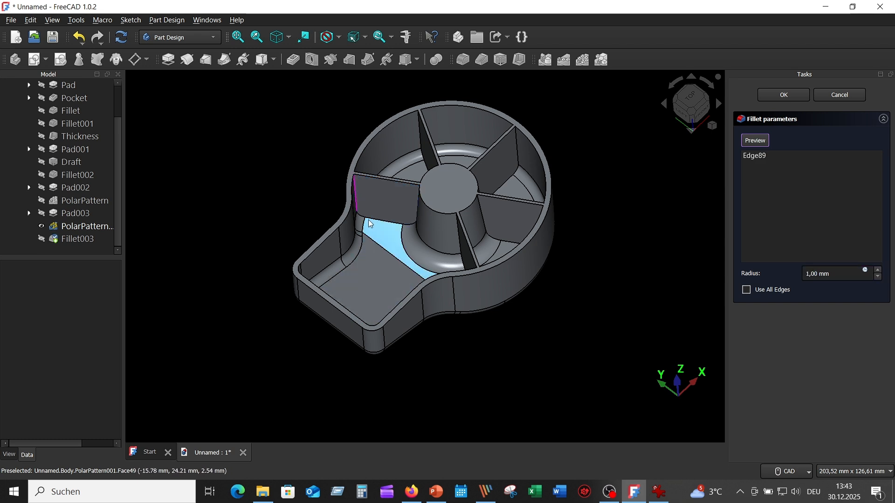
click(362, 216)
click(388, 221)
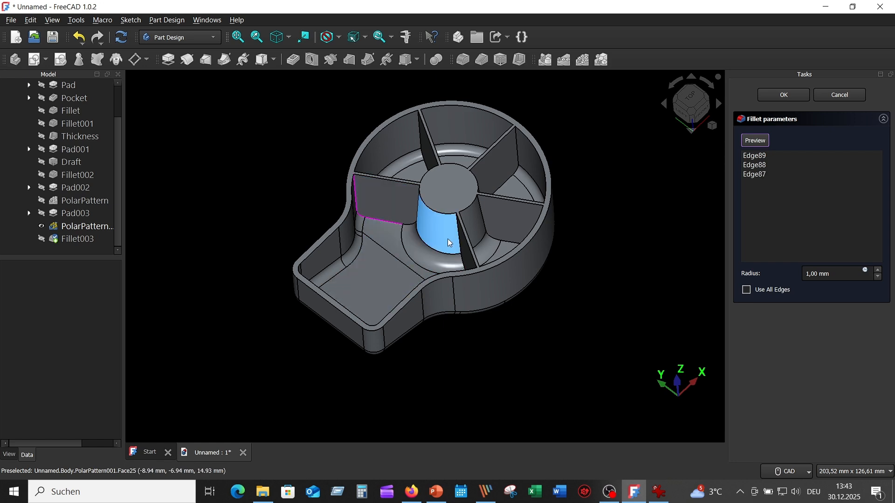
scroll(447, 239, up, 5)
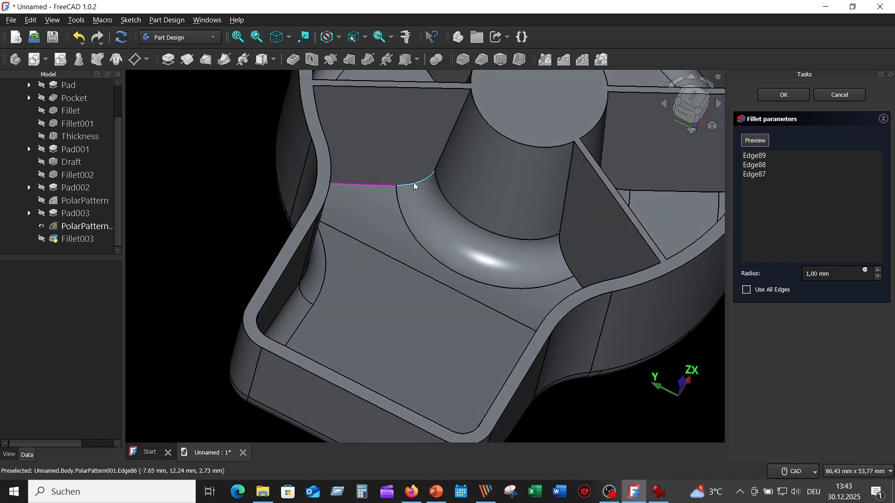
click(415, 185)
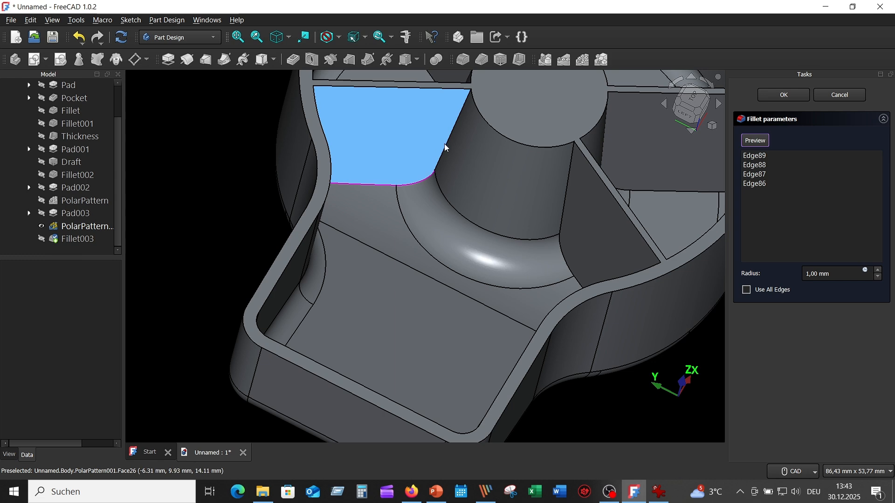
click(441, 146)
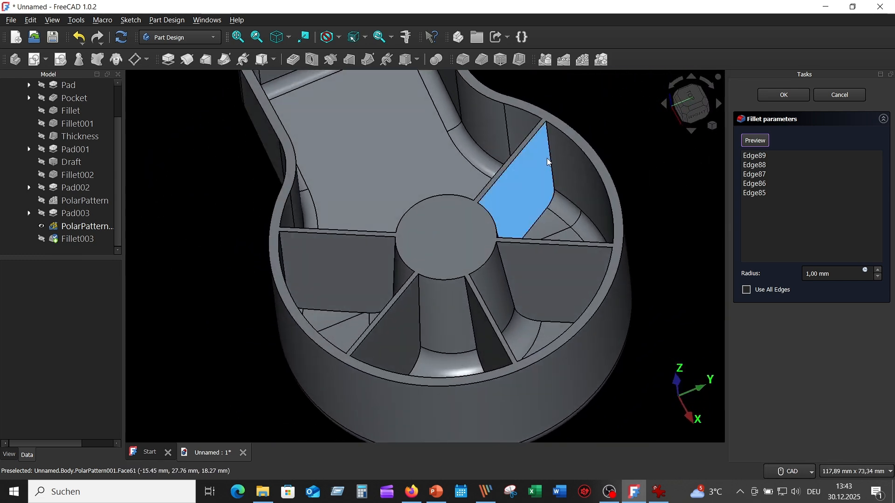
- Add the edges on that rib's other side and on the neighbouring rib's facing side to the 1 mm fillet selection
click(554, 182)
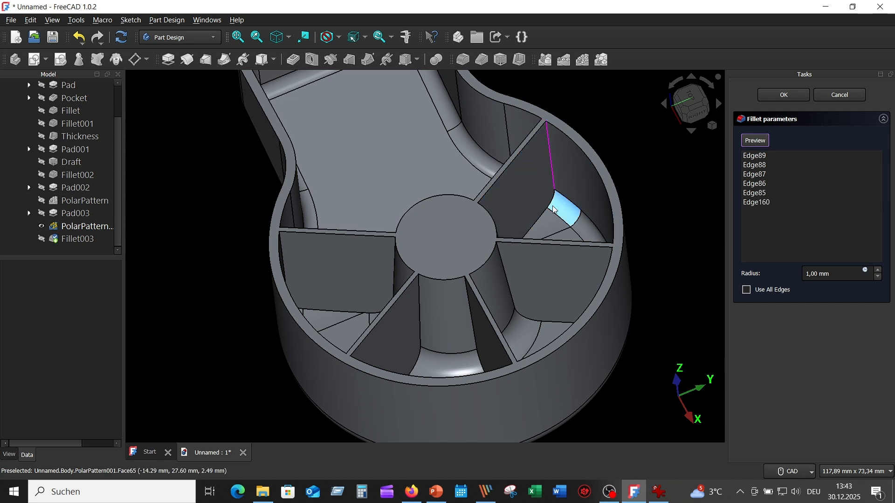
click(560, 232)
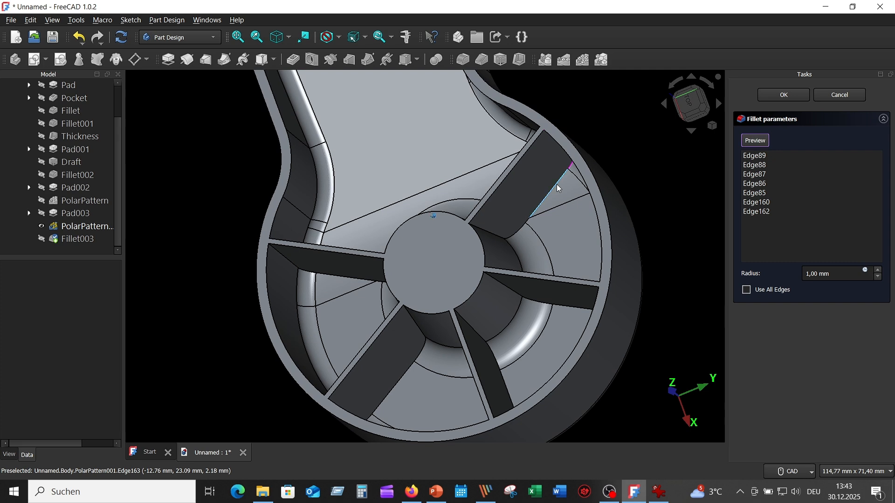
click(559, 188)
scroll(530, 223, up, 4)
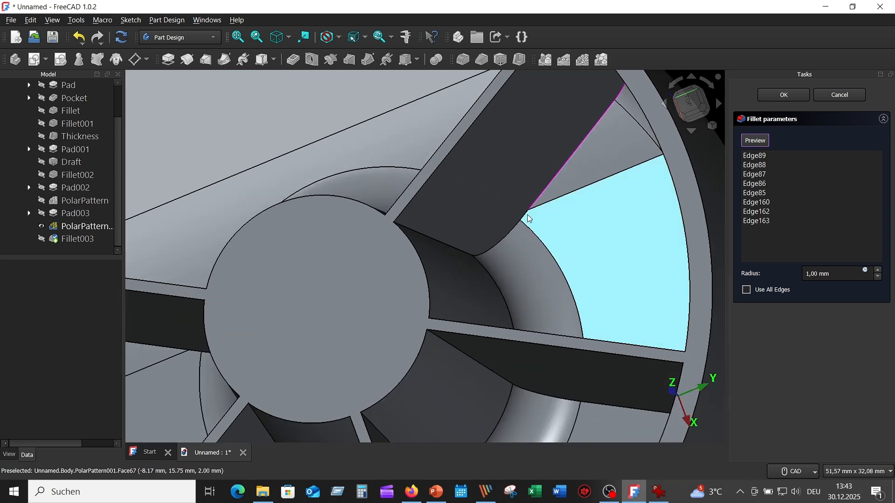
click(526, 236)
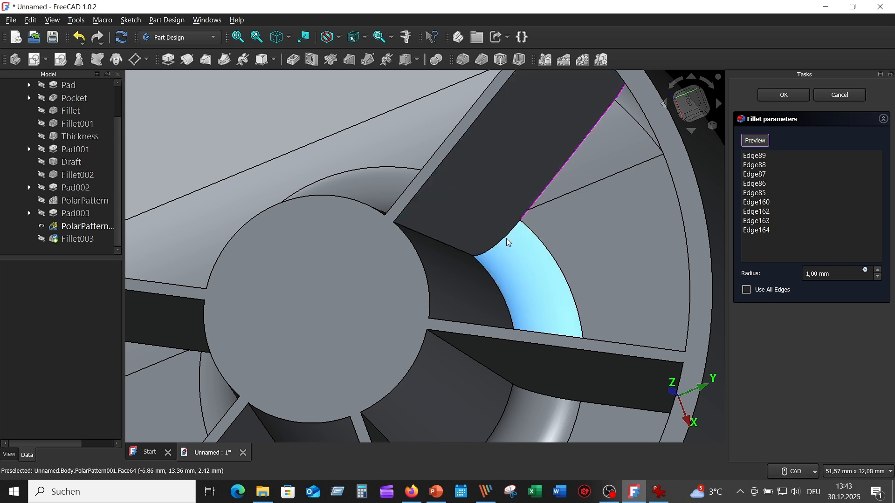
click(503, 241)
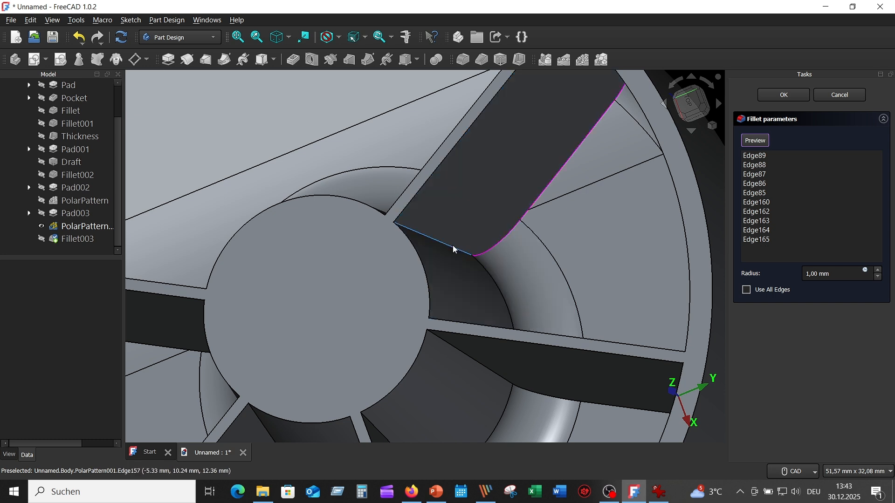
click(451, 248)
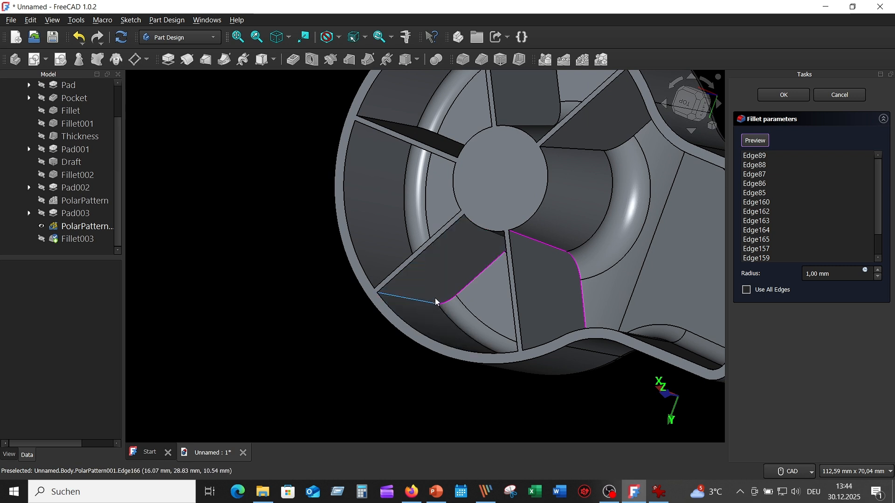
click(437, 303)
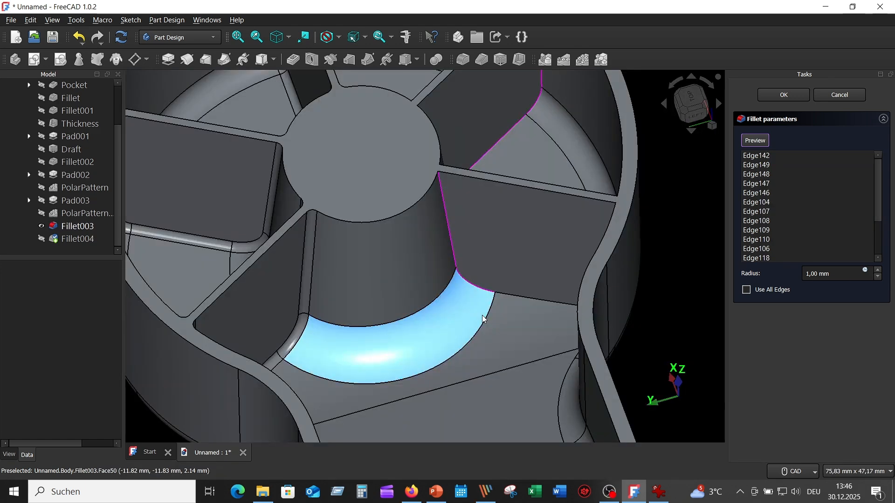
- Add the floor and outer wall edges of the last arm-facing rib side and apply the second 1 mm fillet
middle_drag(510, 298, 481, 306)
scroll(494, 303, up, 1)
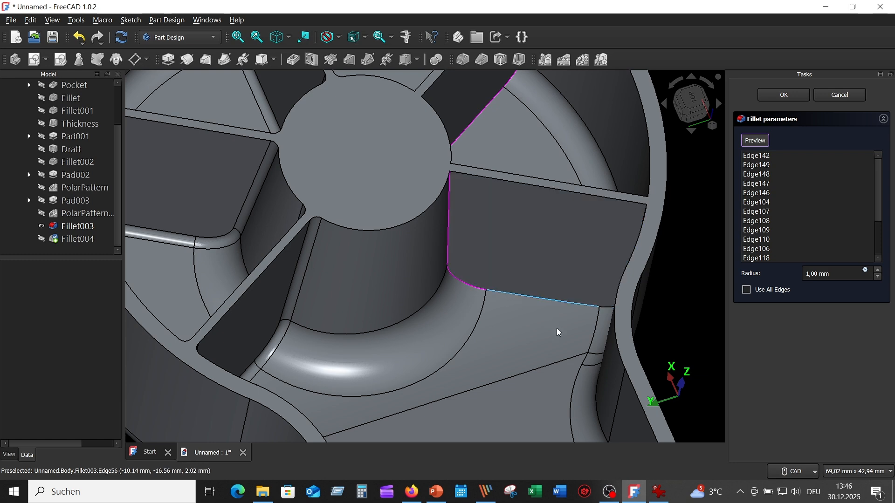
middle_drag(554, 328, 573, 289)
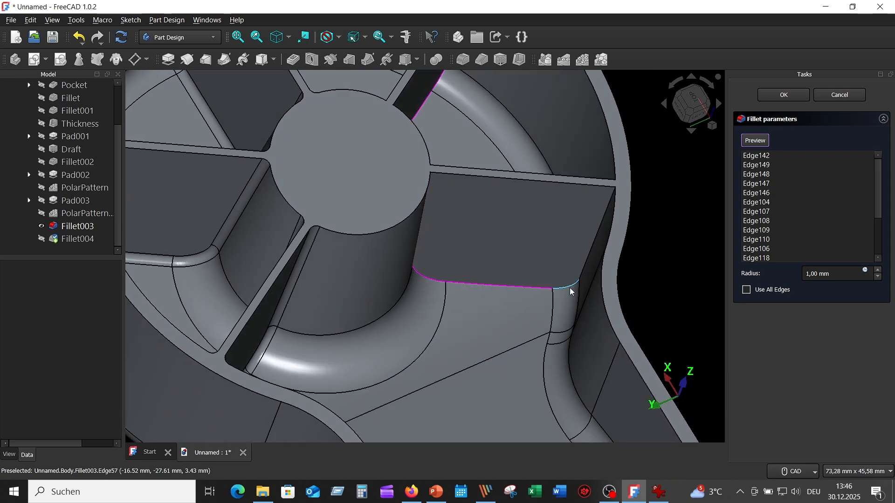
click(588, 254)
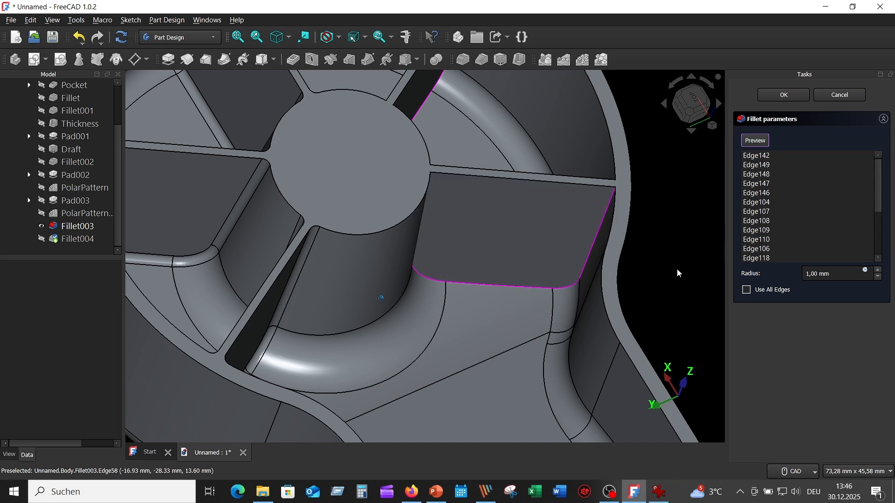
middle_drag(676, 268, 719, 191)
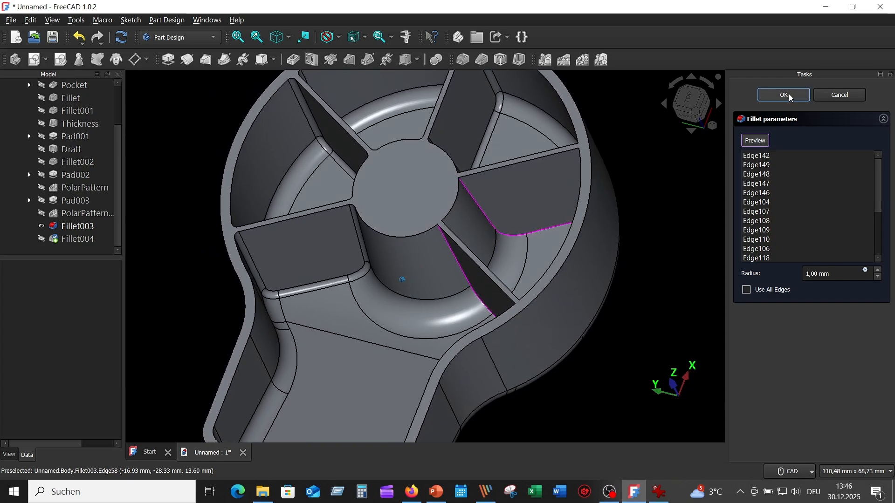
click(788, 93)
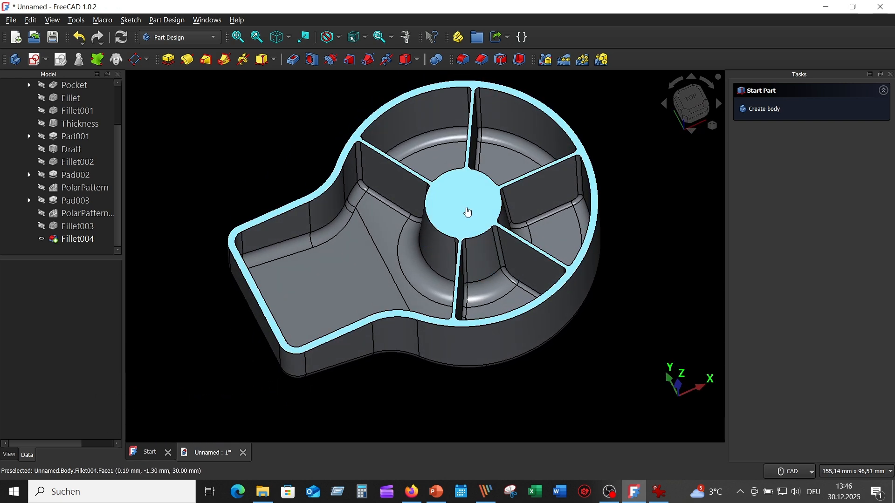
- Create a sketch on the housing's top face and project the arm-side hub arc and the arm's inner end edge as external geometry
click(466, 208)
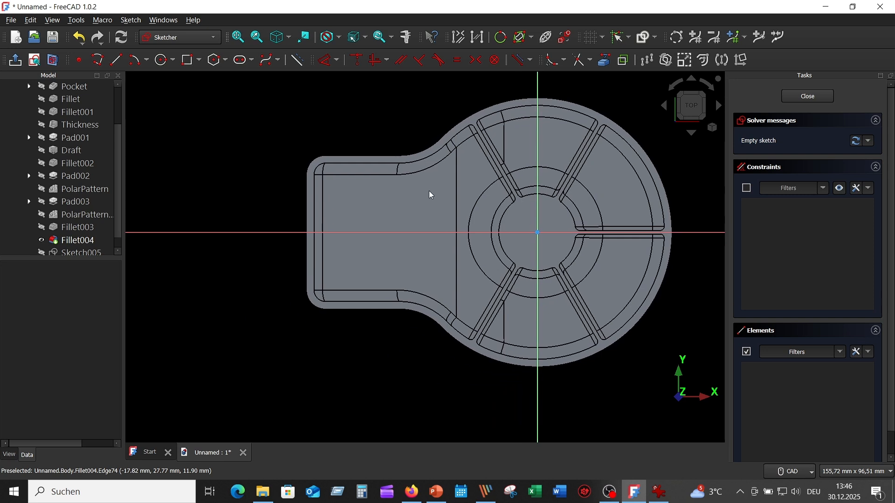
click(608, 61)
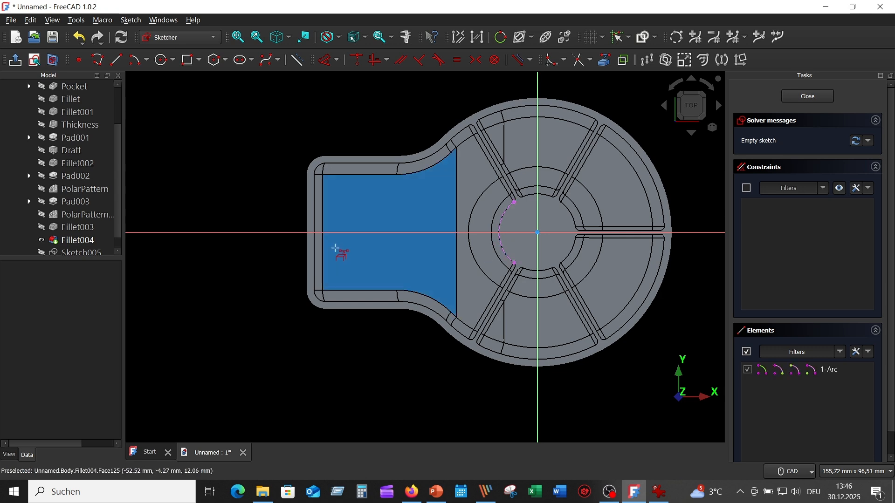
scroll(337, 247, up, 4)
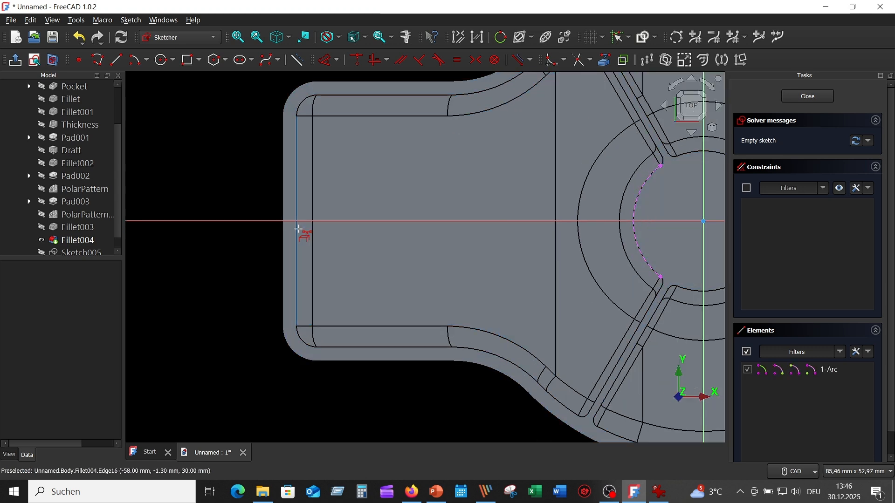
click(298, 229)
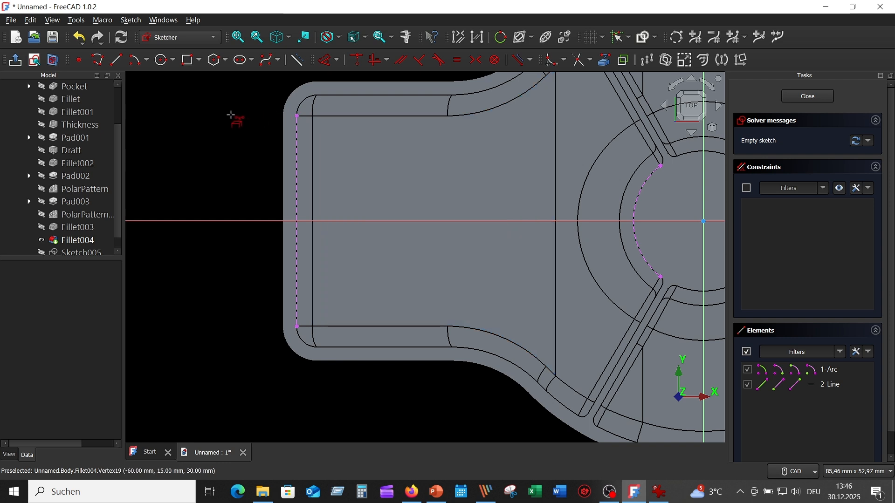
- Draw a rectangle about 50.2 mm by 2.7 mm along the horizontal axis, from the arm's end wall to the hub
click(190, 60)
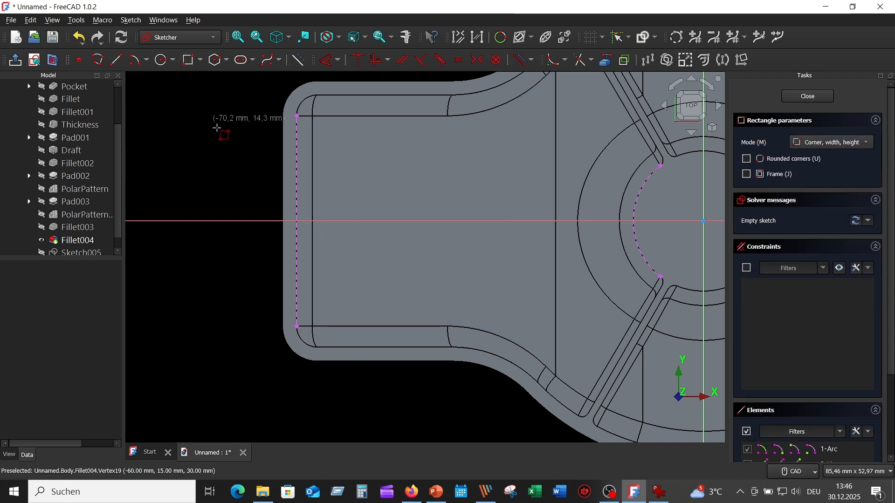
scroll(300, 233, up, 2)
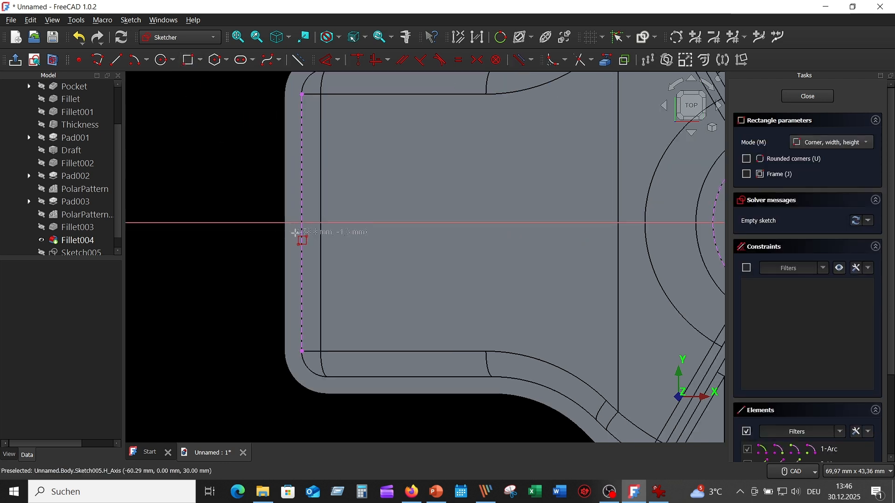
click(296, 234)
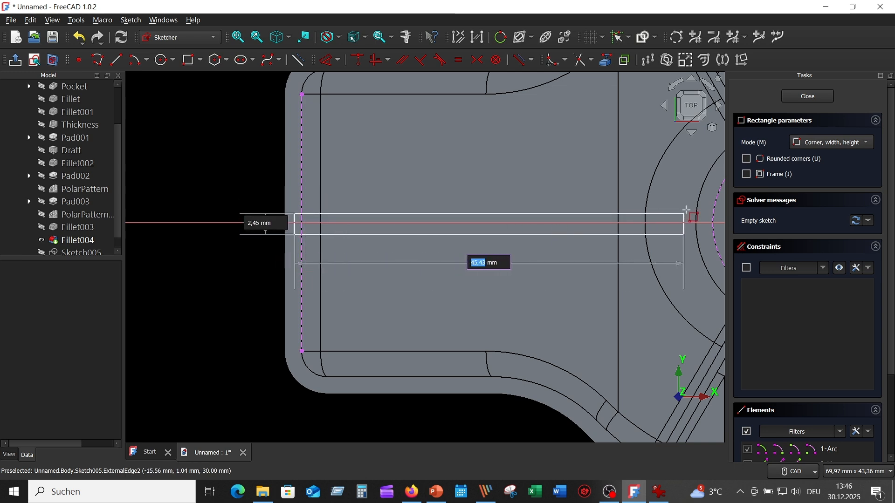
click(724, 210)
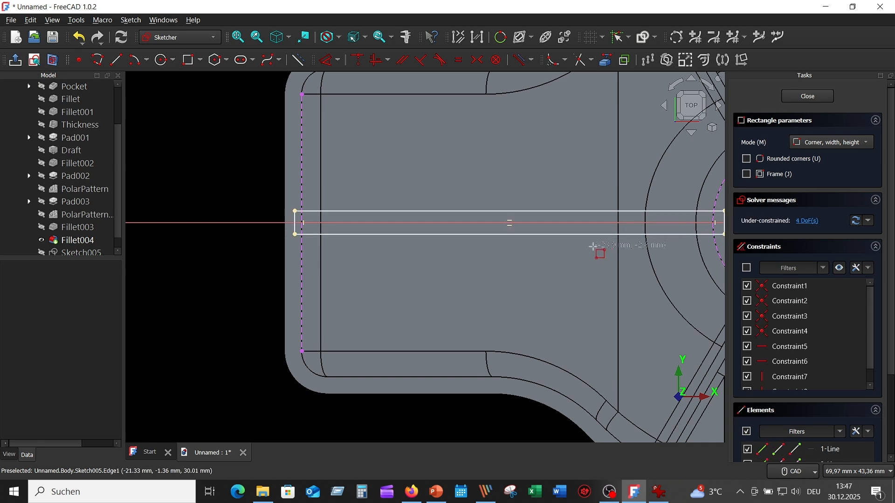
scroll(509, 277, up, 1)
scroll(509, 277, down, 1)
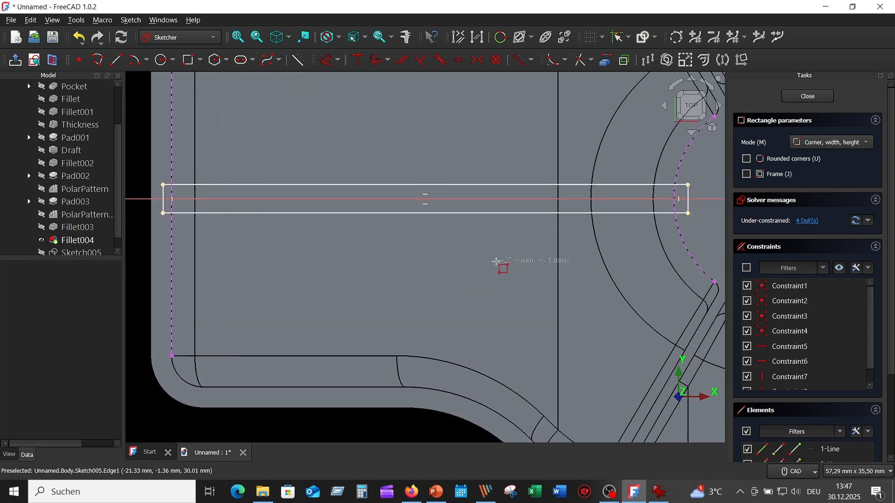
scroll(497, 267, down, 2)
key(Escape)
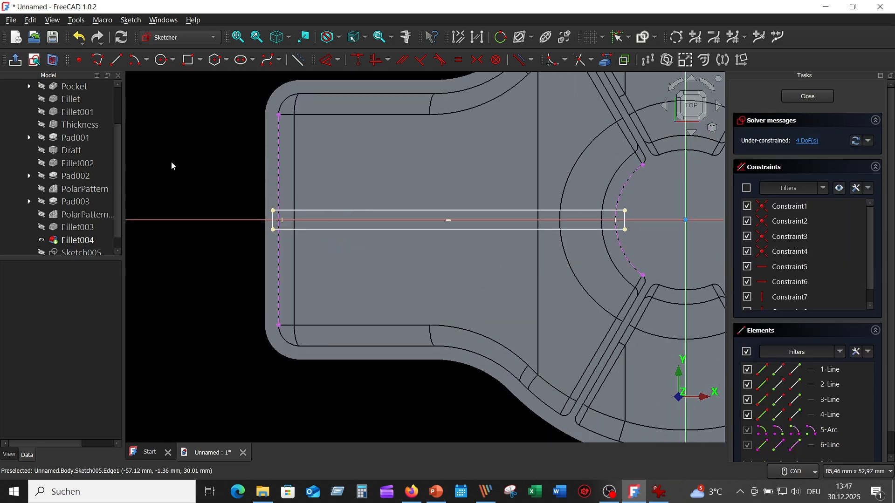
- Make the two corners of the rectangle at the arm's end wall symmetric about the horizontal axis
scroll(172, 166, up, 2)
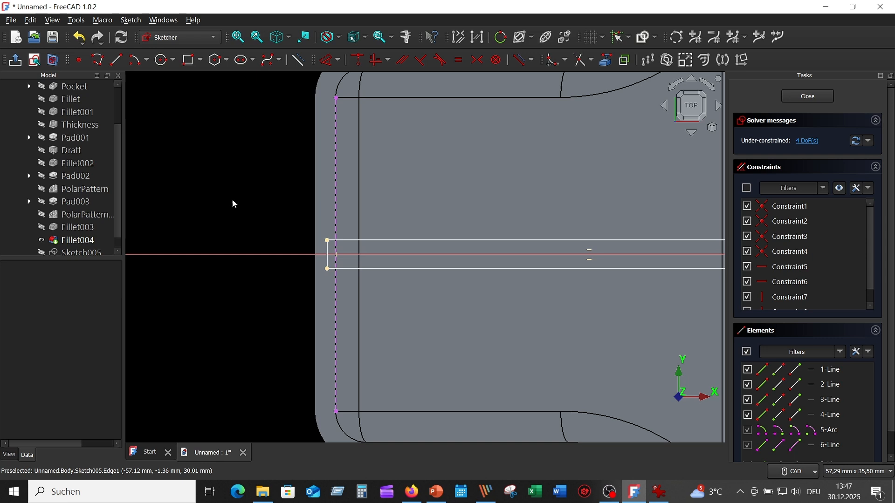
click(328, 242)
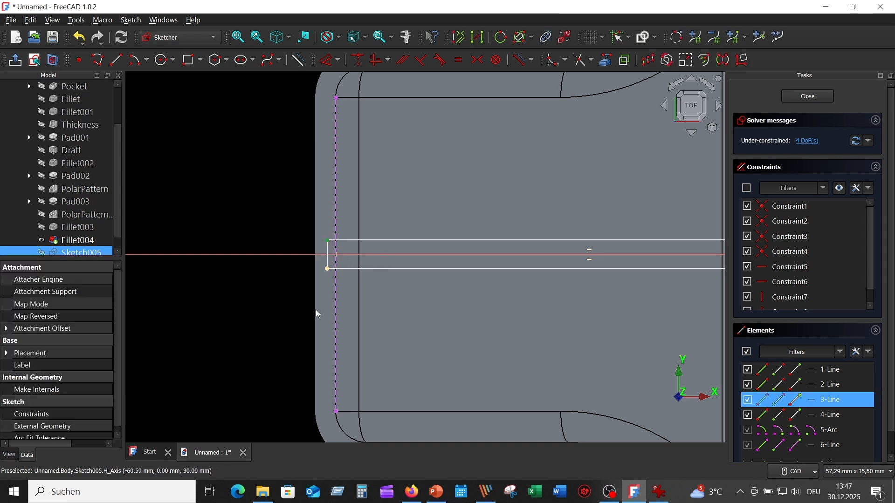
click(329, 270)
click(287, 254)
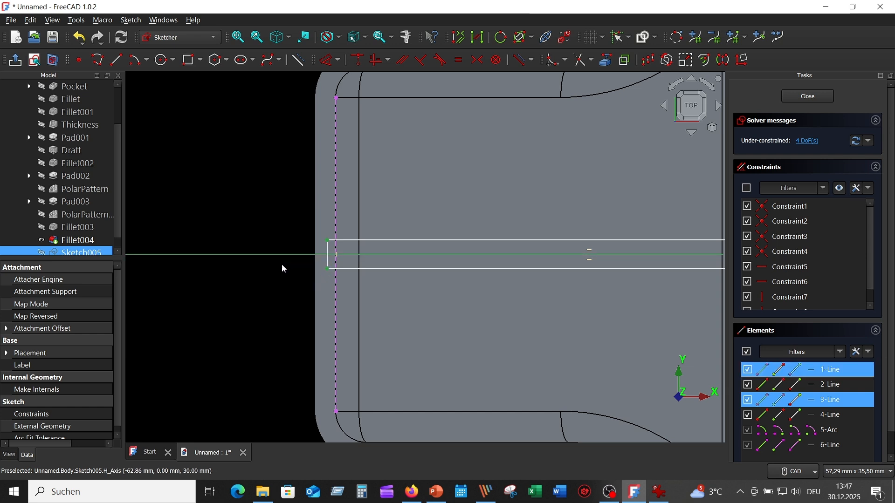
click(484, 60)
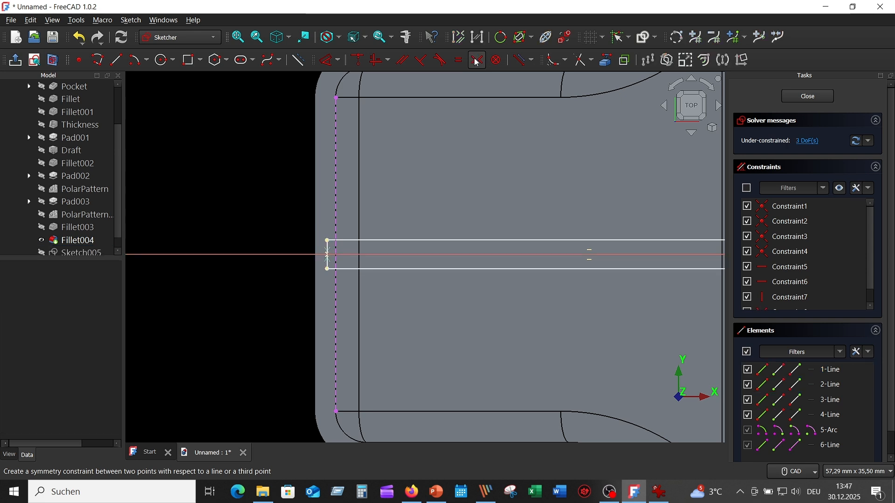
- Set the rectangle's width to 1 mm with a dimension on its short edge at the arm's end wall
middle_drag(468, 315, 407, 280)
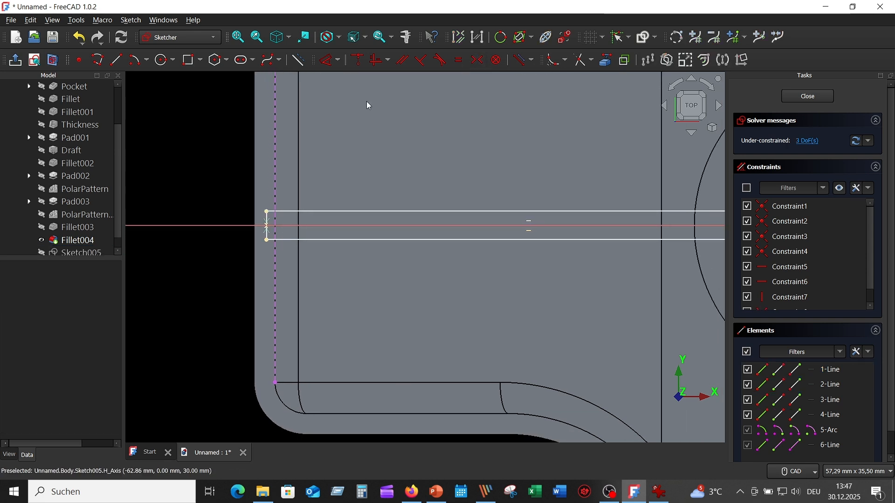
click(328, 62)
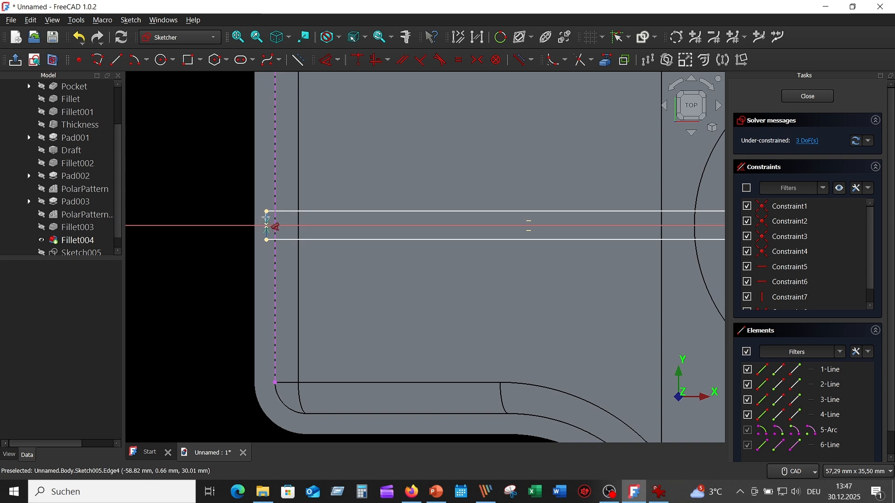
click(266, 218)
click(215, 181)
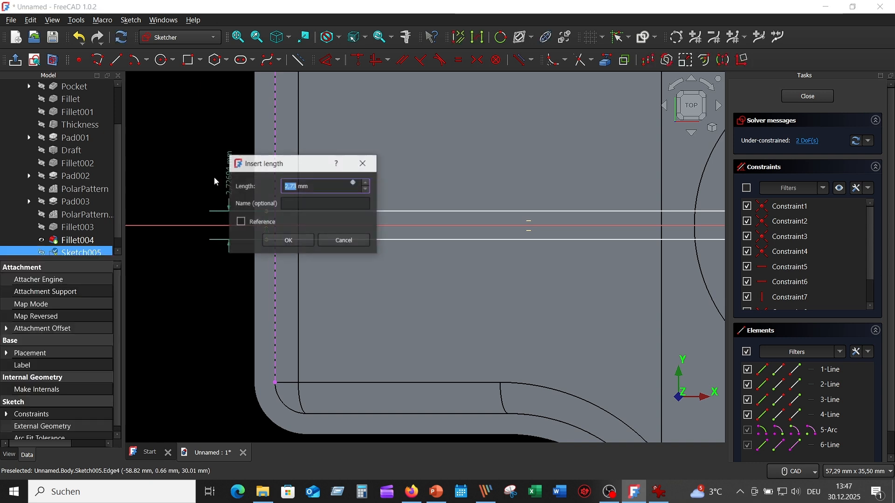
text(1)
key(Return)
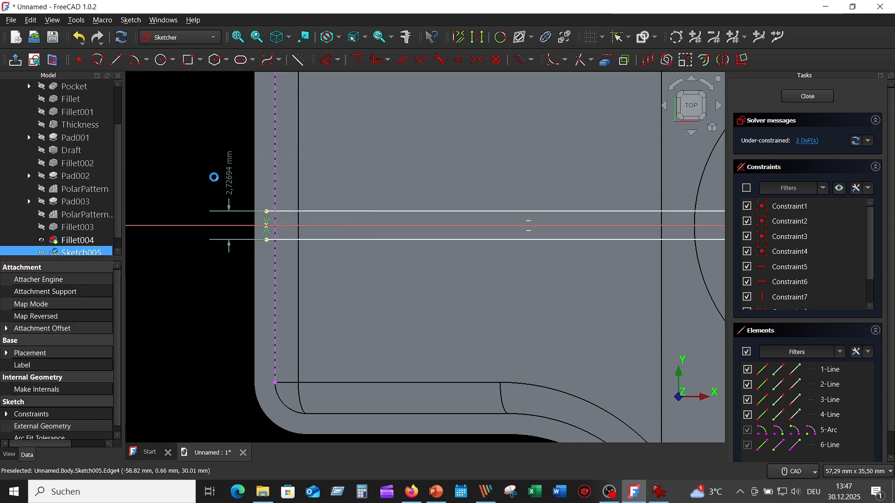
- Dimension the rectangle's long edge at 50.17 mm
click(459, 221)
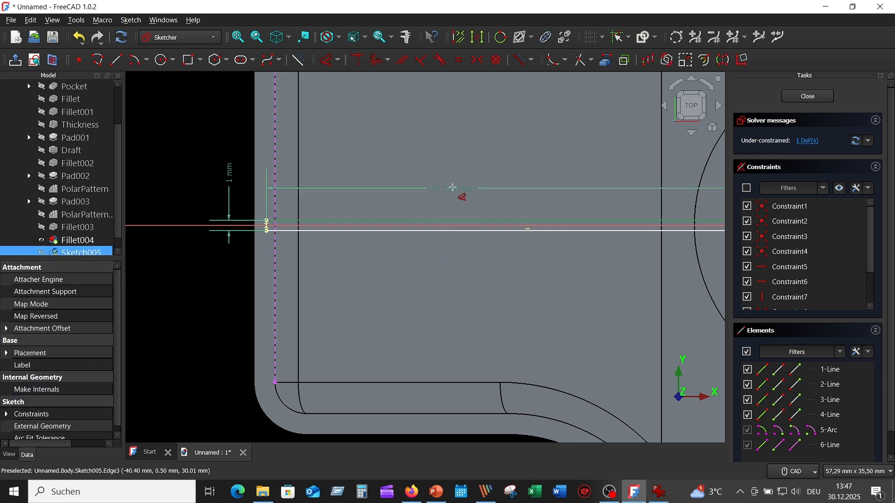
click(459, 191)
click(513, 256)
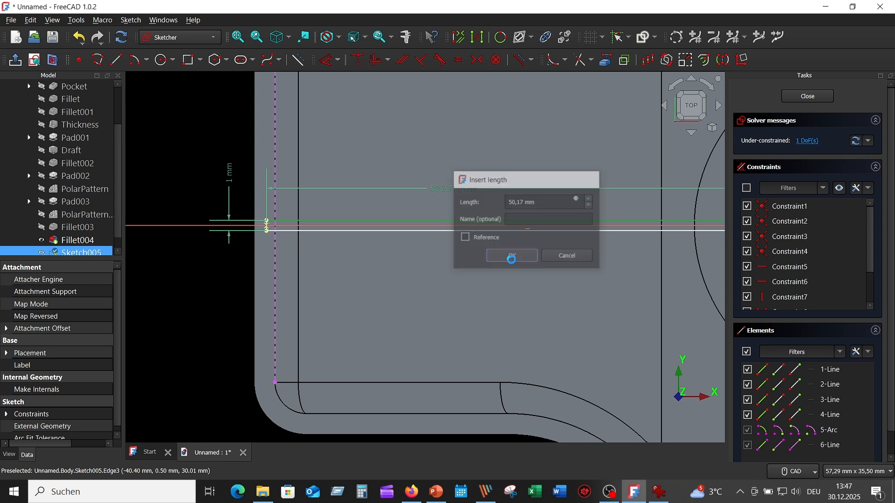
- Dimension the distance from the vertical axis to the rectangle's hub-side end at 8.65 mm and close the sketch
mouse_move(583, 269)
middle_down()
mouse_move(372, 269)
mouse_move(274, 288)
middle_up()
scroll(492, 255, up, 2)
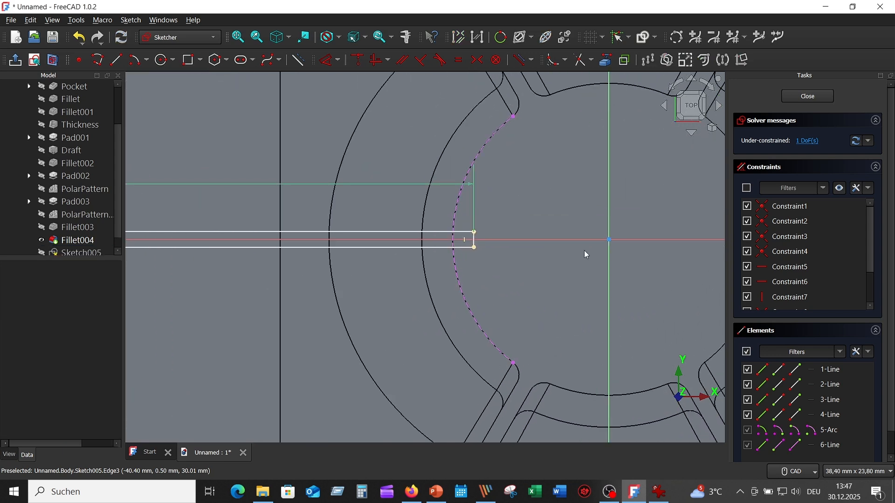
click(607, 220)
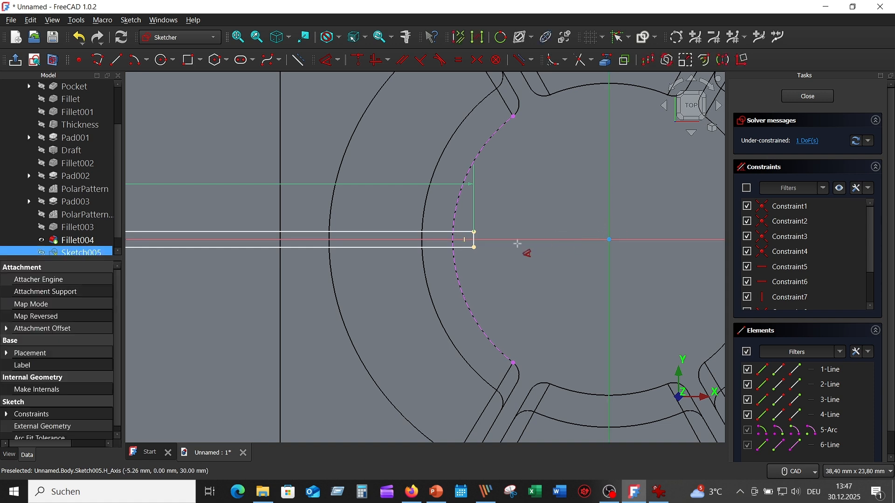
click(473, 242)
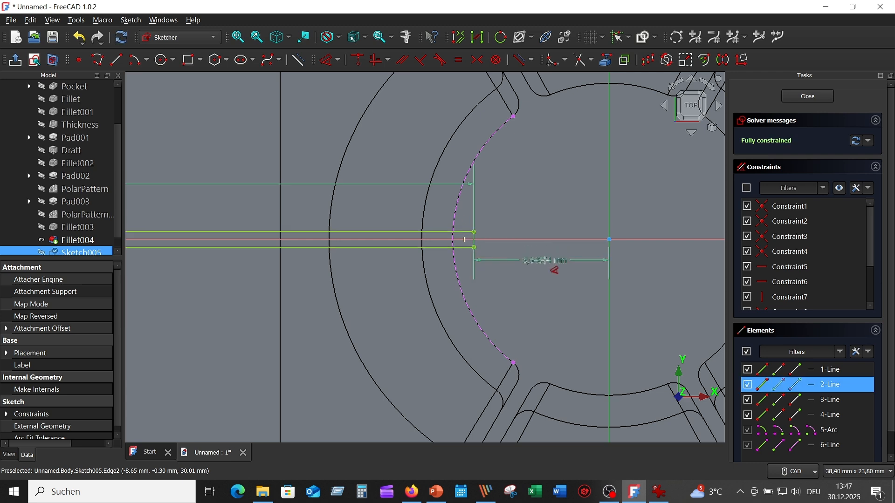
click(537, 294)
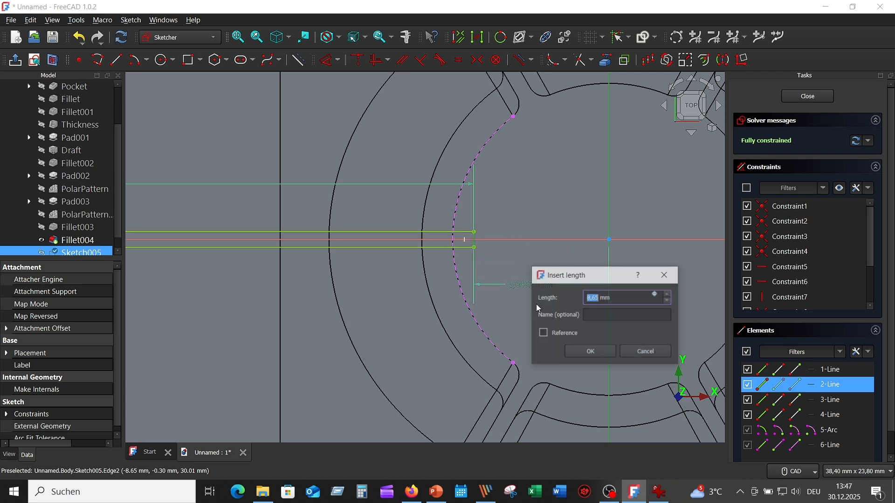
click(591, 353)
scroll(529, 220, down, 1)
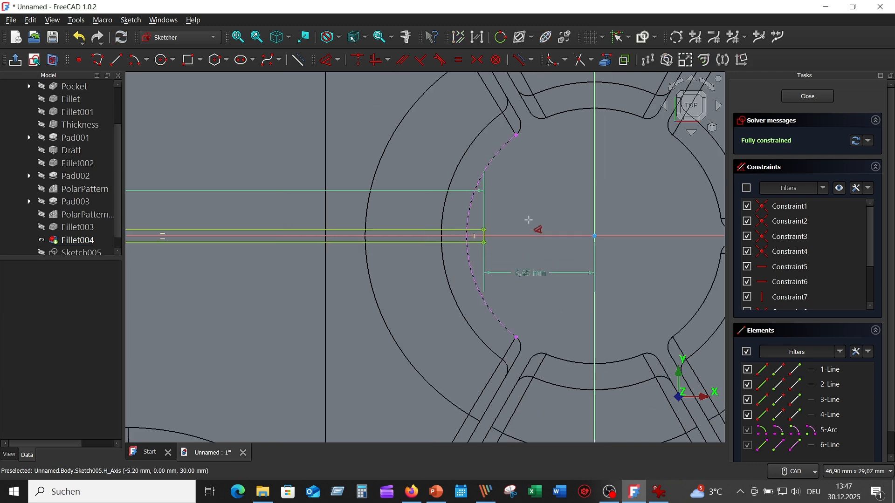
scroll(518, 228, down, 4)
scroll(344, 195, up, 3)
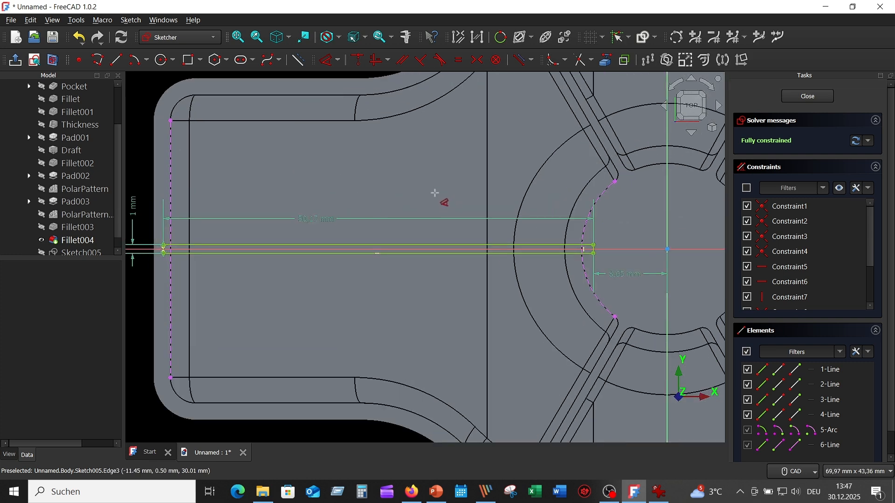
right_click(383, 177)
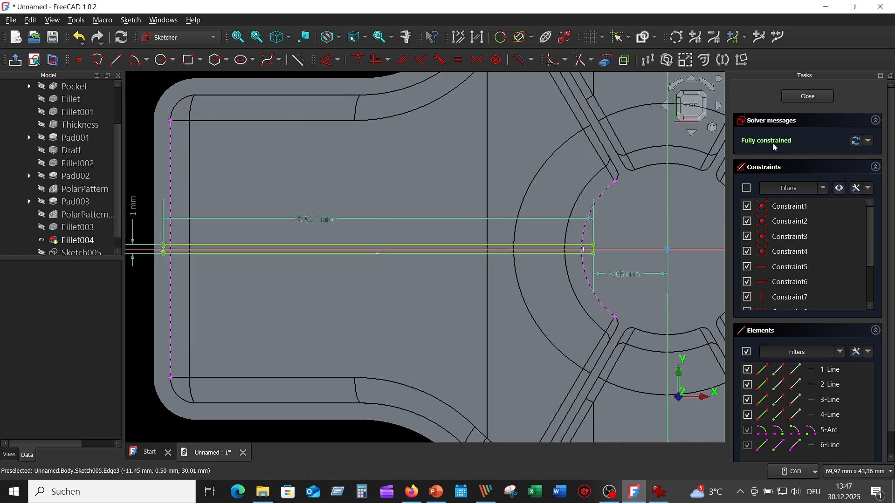
click(809, 97)
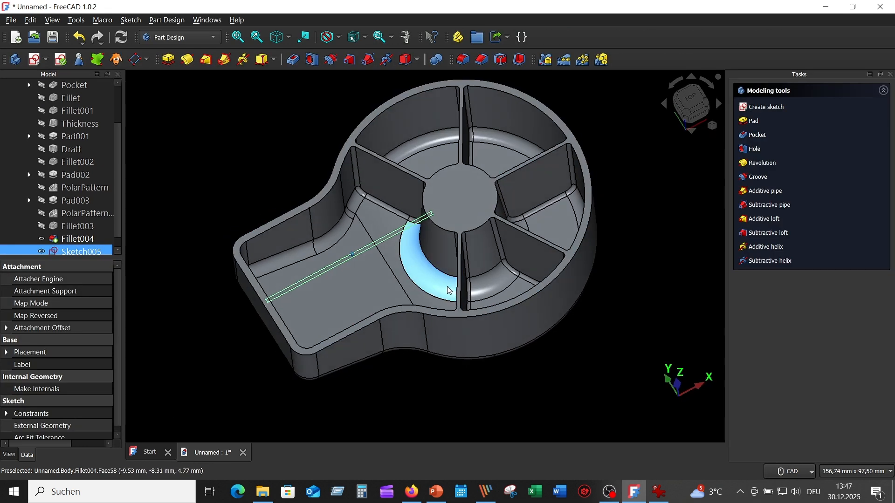
- Pad the rectangle sketch into the arm rib, reversed into the housing with the type Up to shape
middle_drag(448, 289, 263, 293)
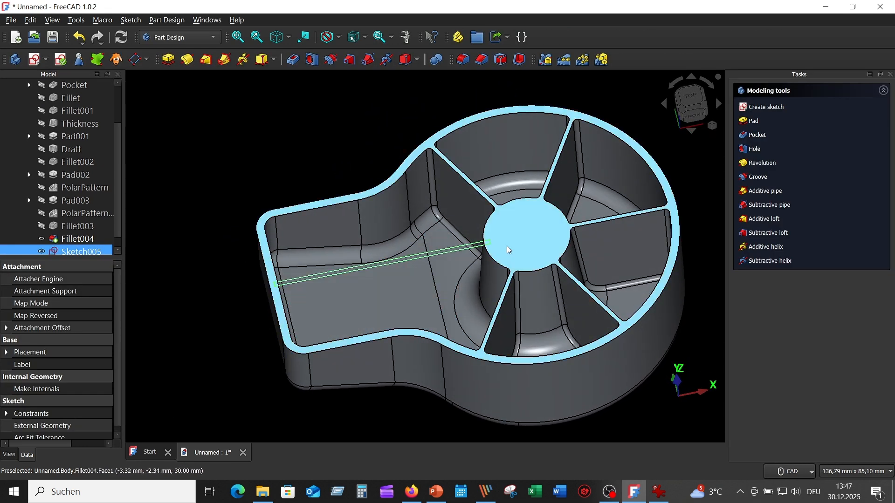
middle_drag(261, 94, 262, 107)
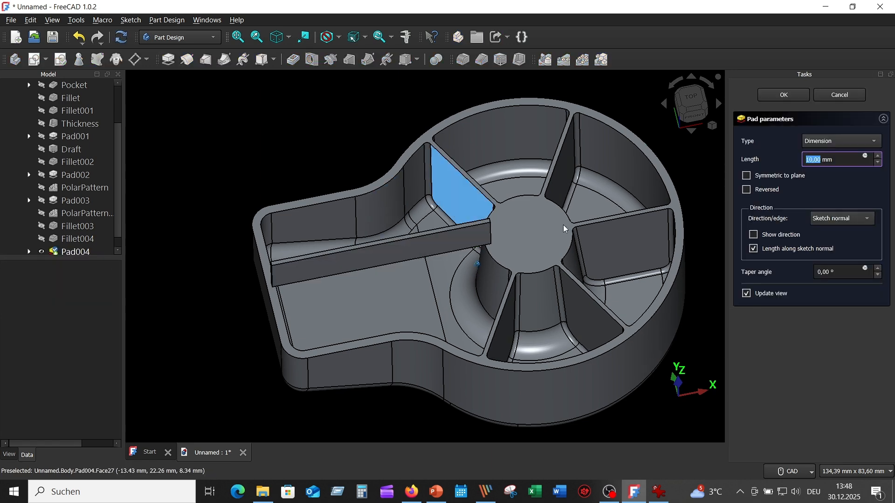
click(747, 191)
click(747, 191)
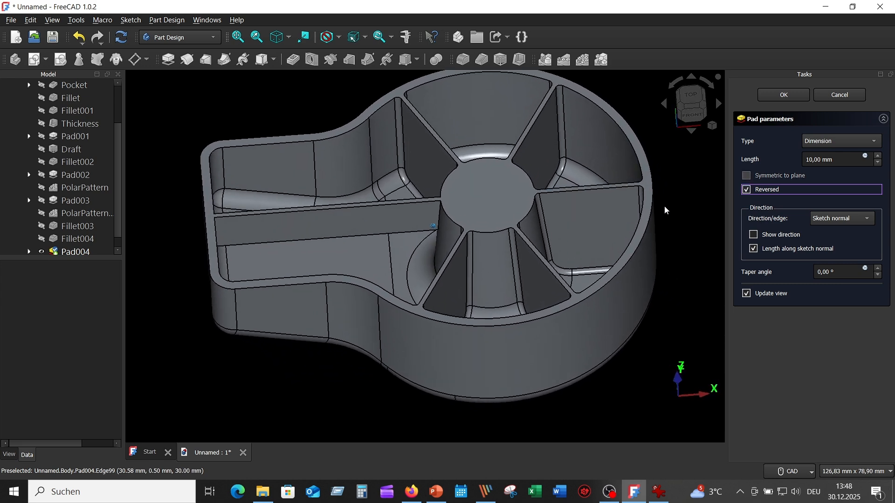
click(878, 144)
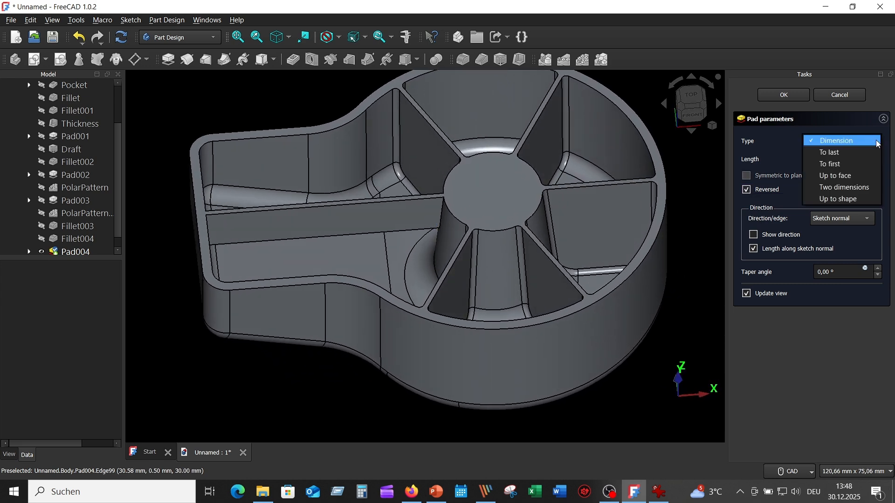
key(Escape)
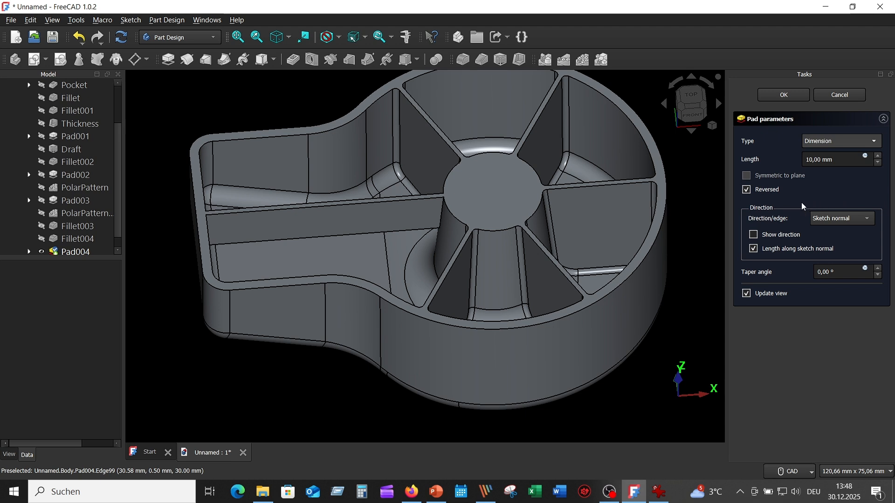
scroll(874, 144, down, 5)
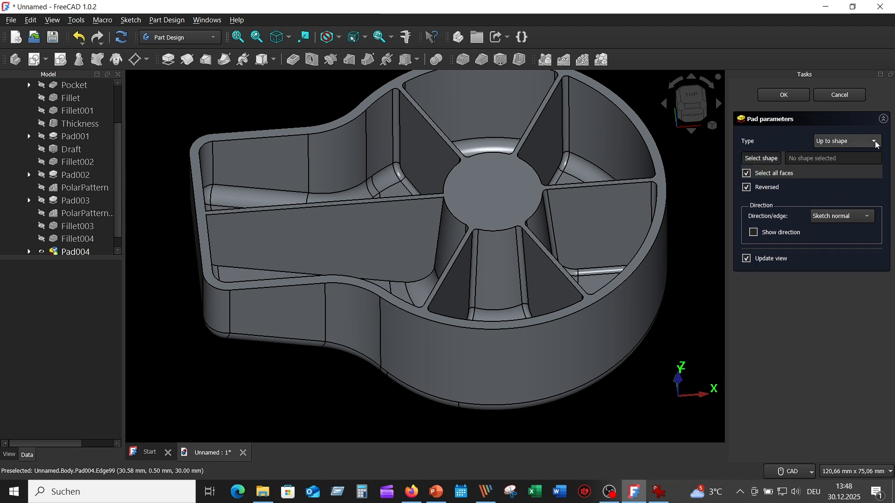
click(876, 145)
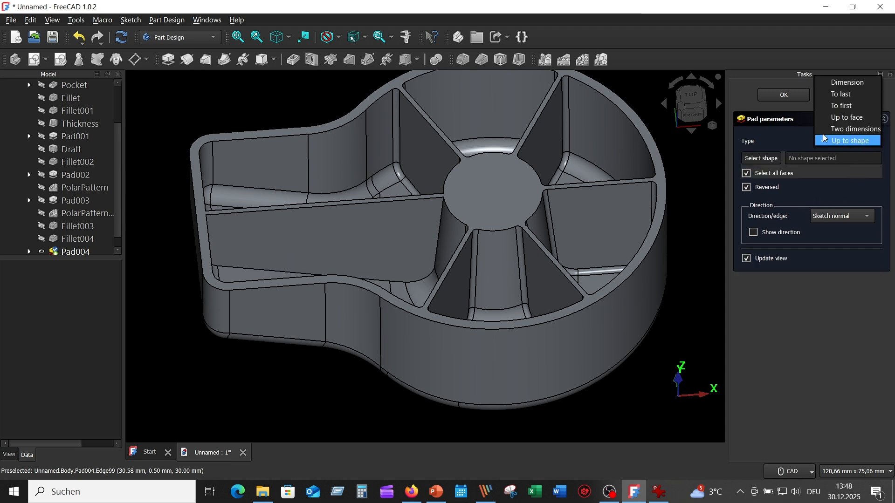
click(783, 100)
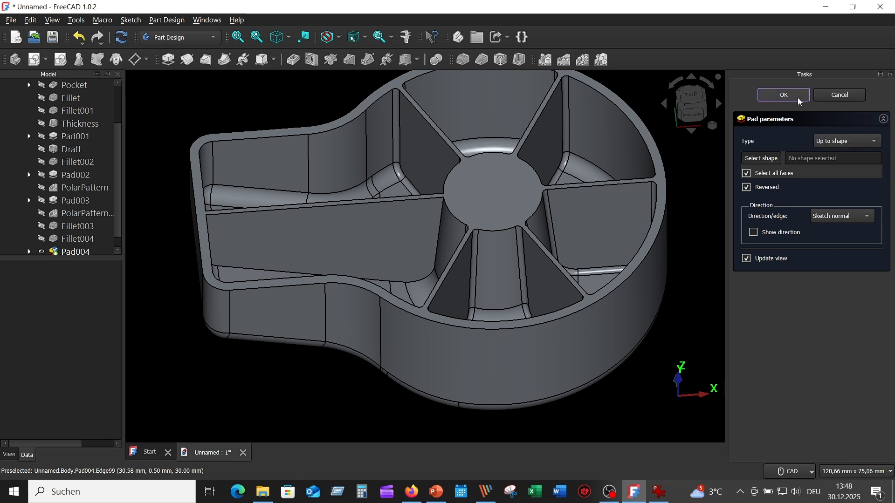
click(784, 95)
- Apply a 1 mm fillet to the arm rib's edges along the hub, the hub's base curve and the arm floor
middle_drag(689, 161, 347, 361)
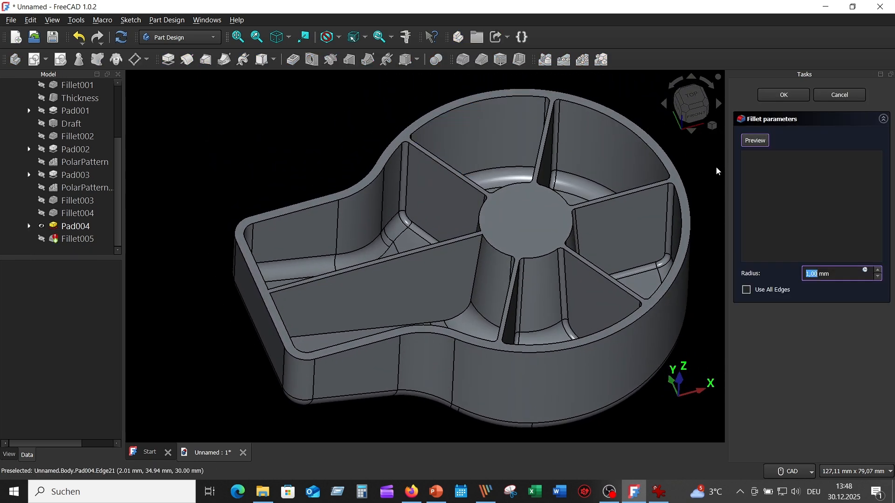
click(484, 246)
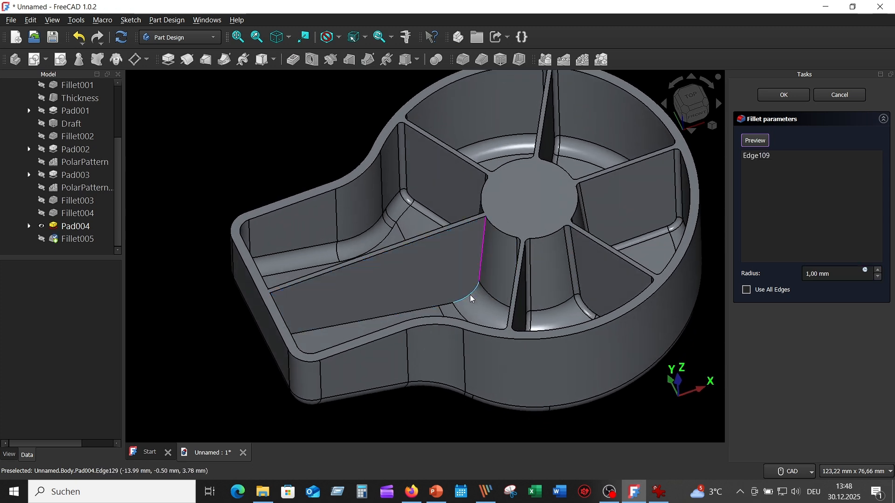
click(449, 315)
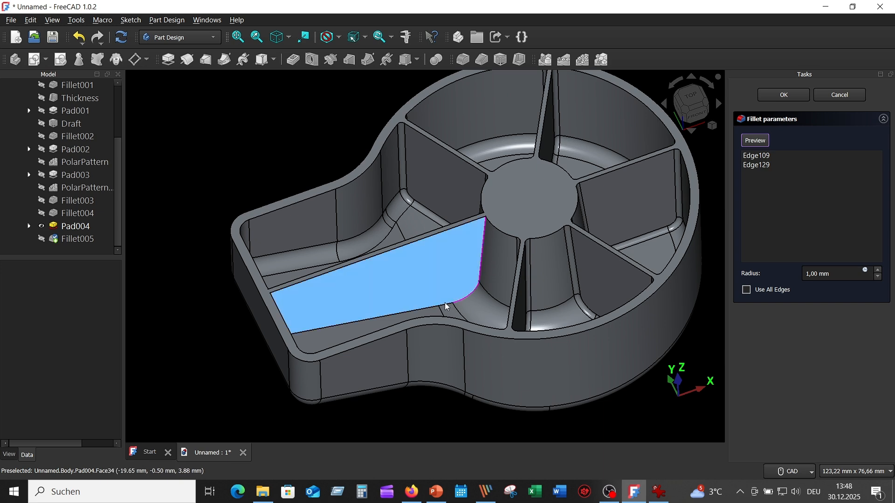
mouse_move(624, 289)
middle_down()
mouse_move(665, 281)
mouse_move(702, 236)
middle_up()
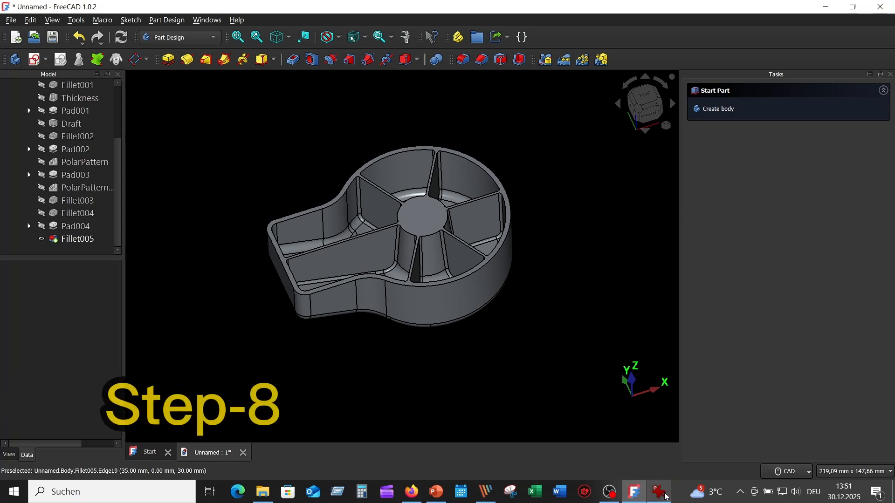
- Consult the reference drawing for the hub bore and create a sketch on the hub's top face
click(659, 491)
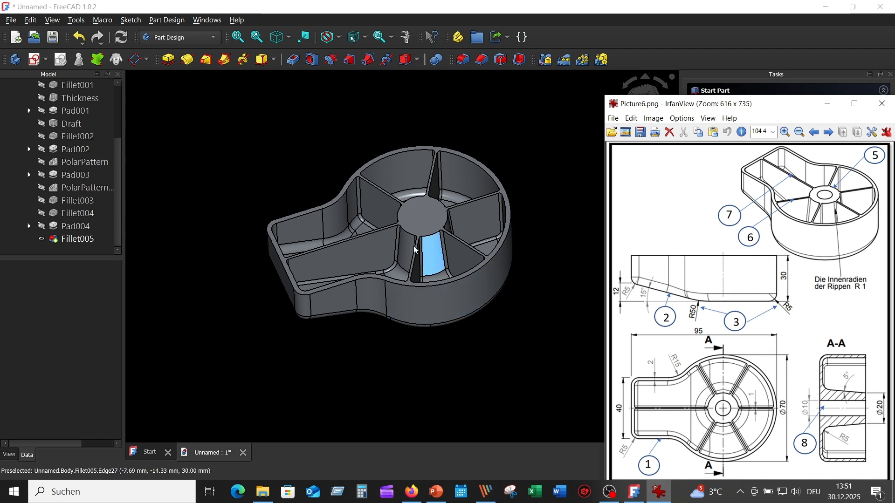
click(553, 320)
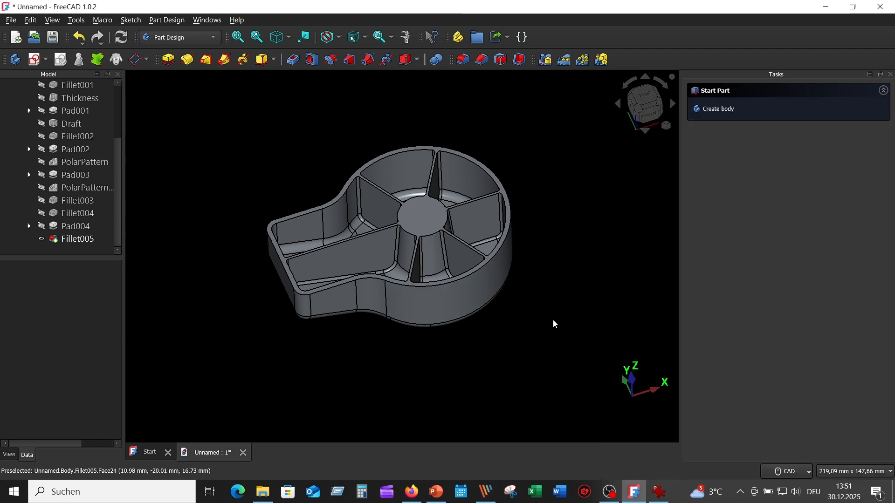
click(418, 218)
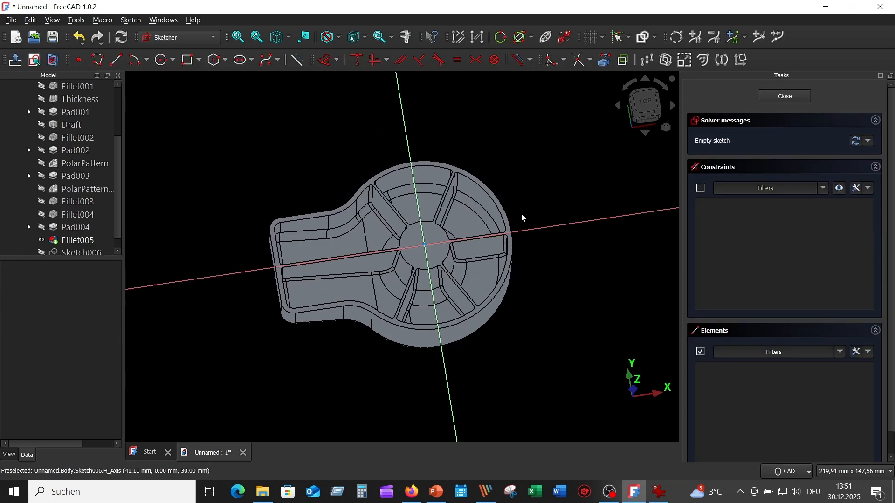
scroll(437, 288, up, 5)
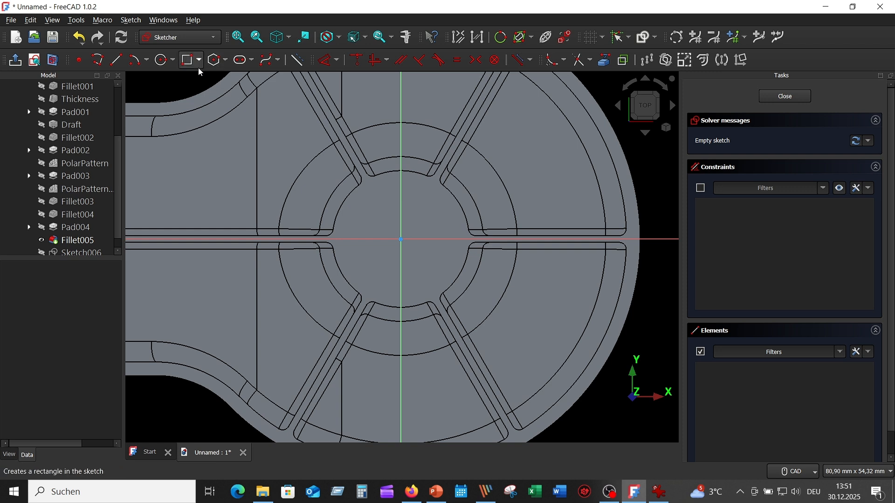
- Draw a 10 mm diameter circle centred on the origin, reposition its dimension and close the sketch
click(162, 59)
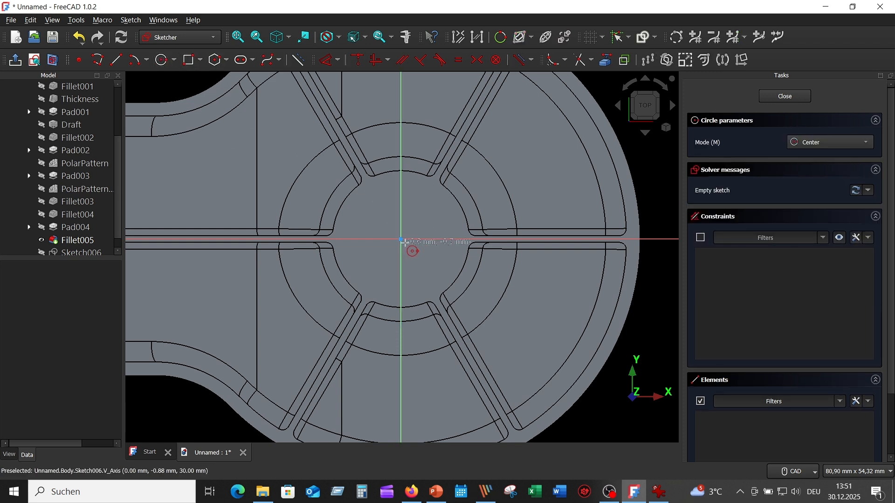
click(400, 239)
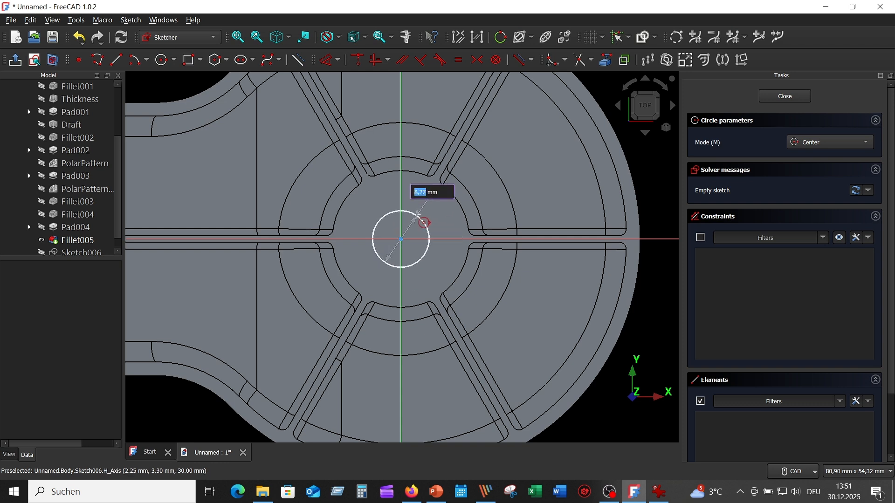
key(Return)
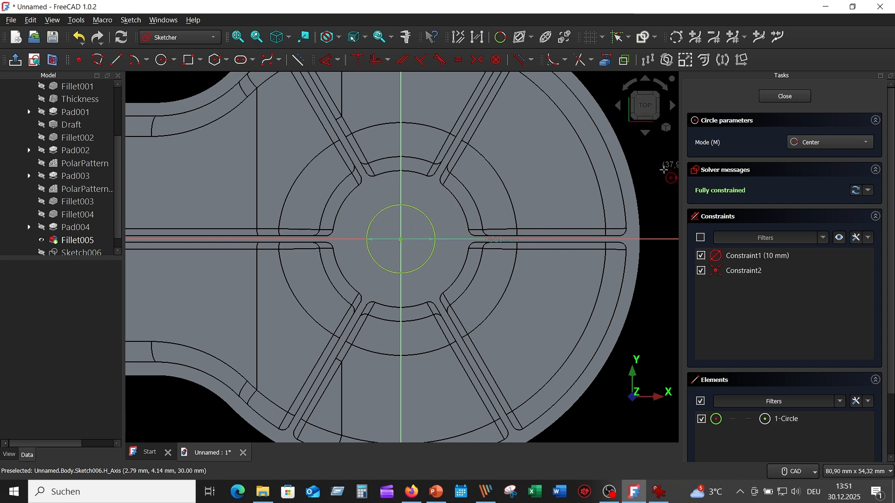
key(Escape)
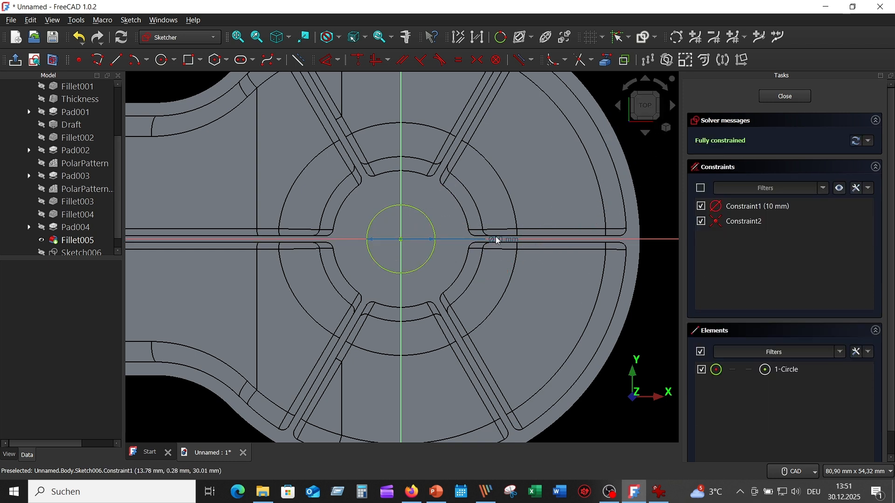
drag(495, 239, 439, 201)
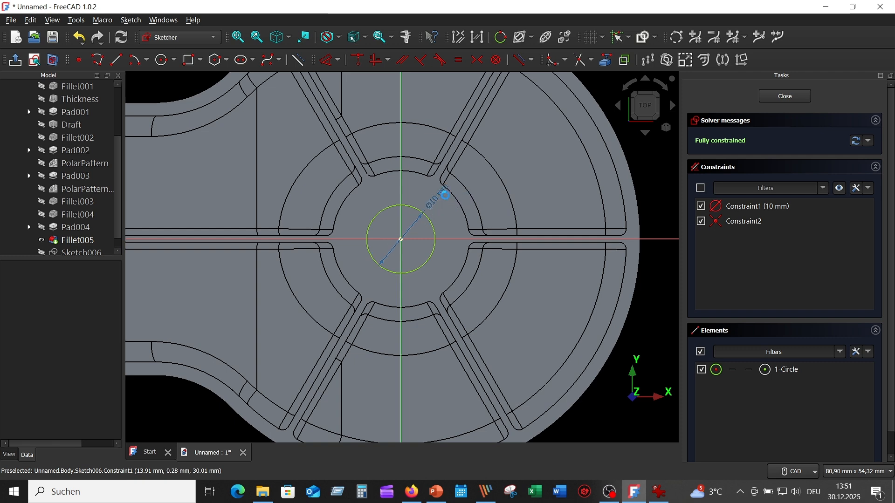
click(798, 97)
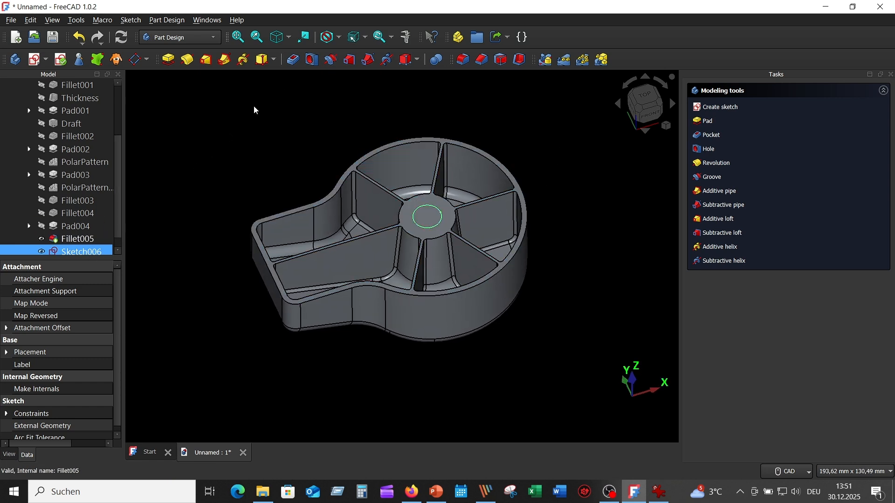
- Pocket the 10 mm circle sketch with the type Through all to cut the bore through the hub
click(299, 63)
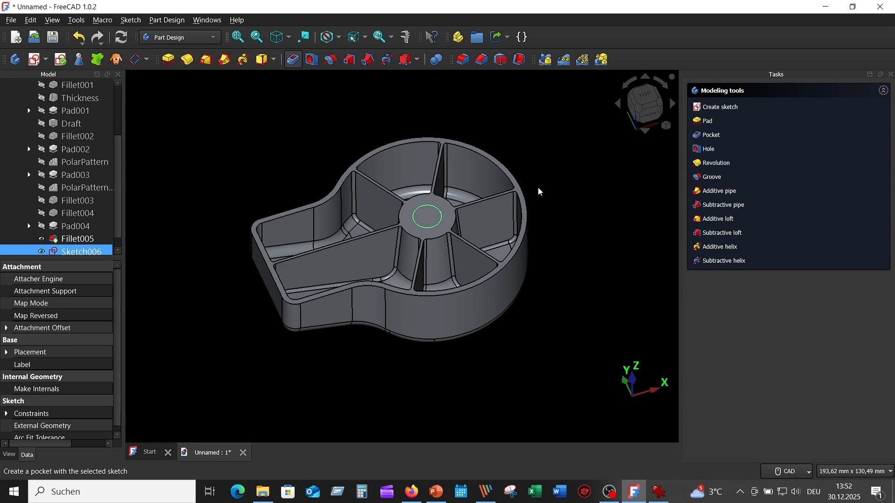
scroll(435, 236, up, 1)
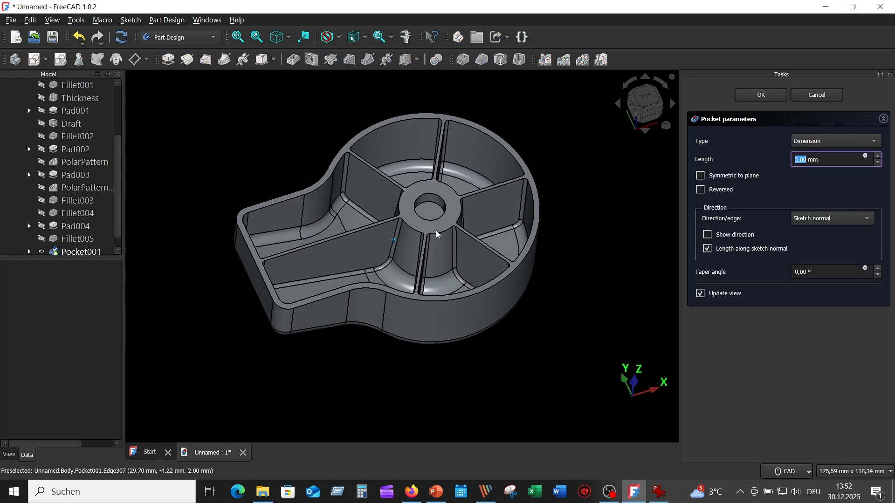
click(837, 141)
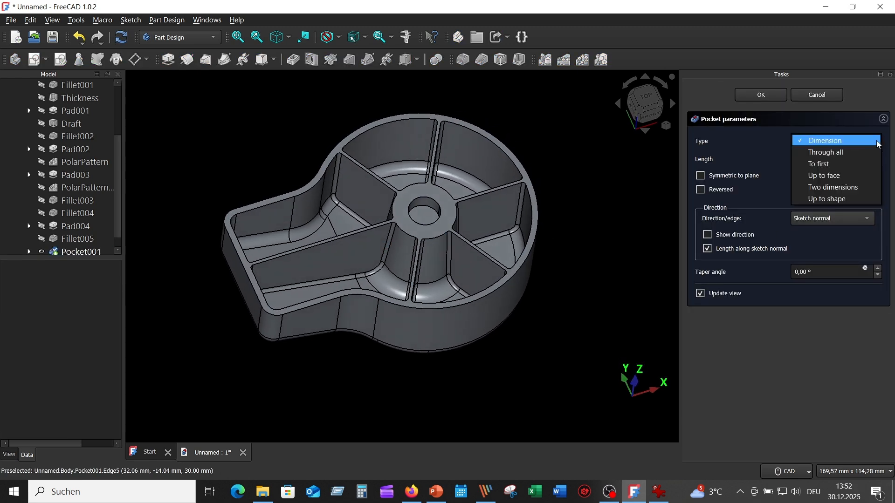
click(844, 151)
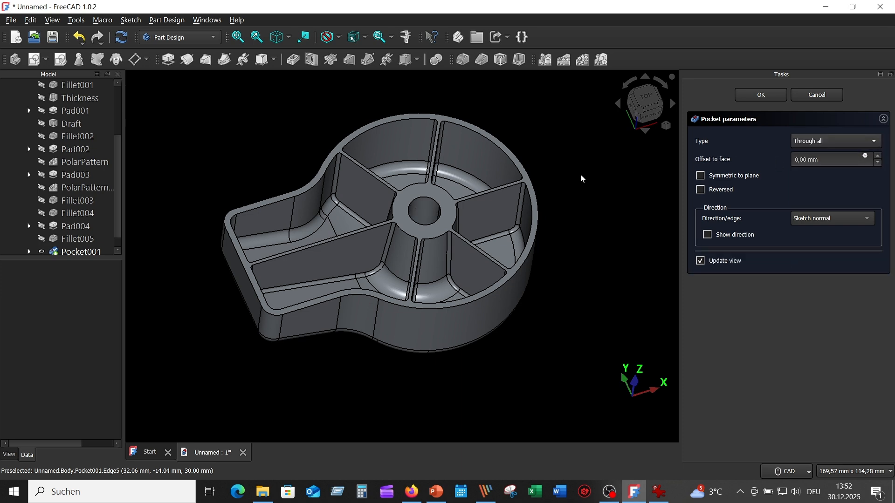
key(5)
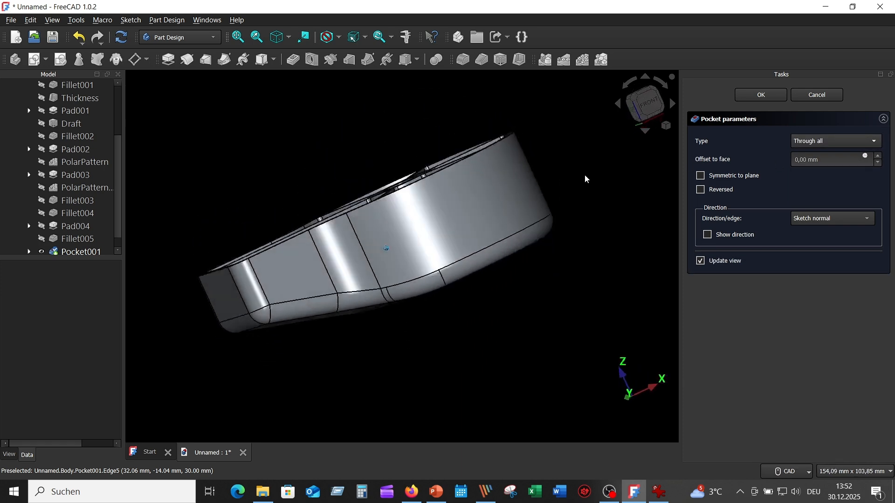
key(0)
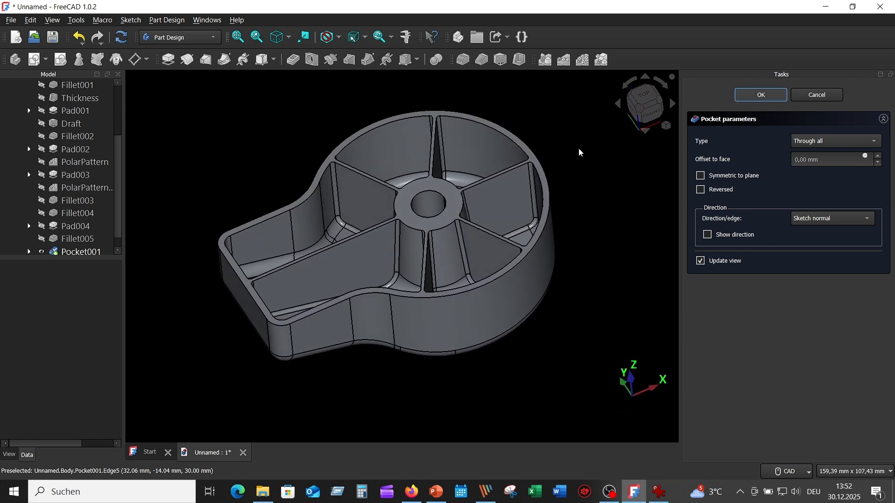
scroll(563, 154, up, 1)
middle_drag(564, 149, 559, 175)
key(0)
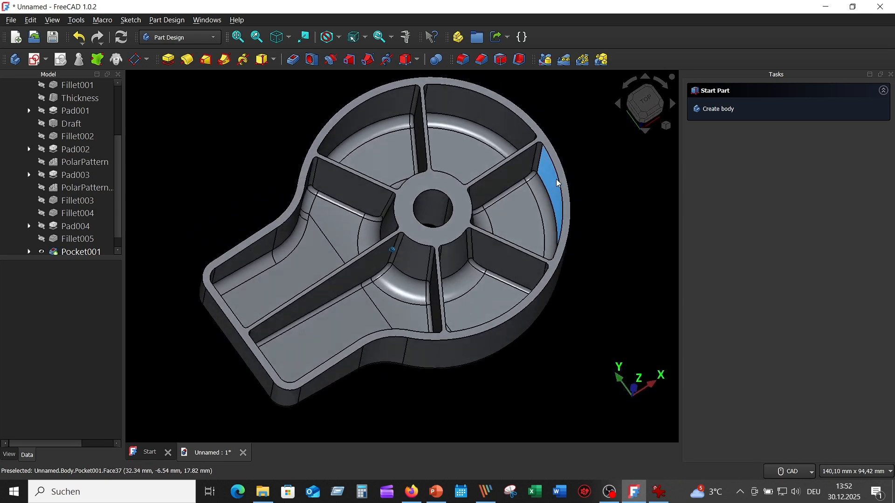
scroll(555, 193, up, 2)
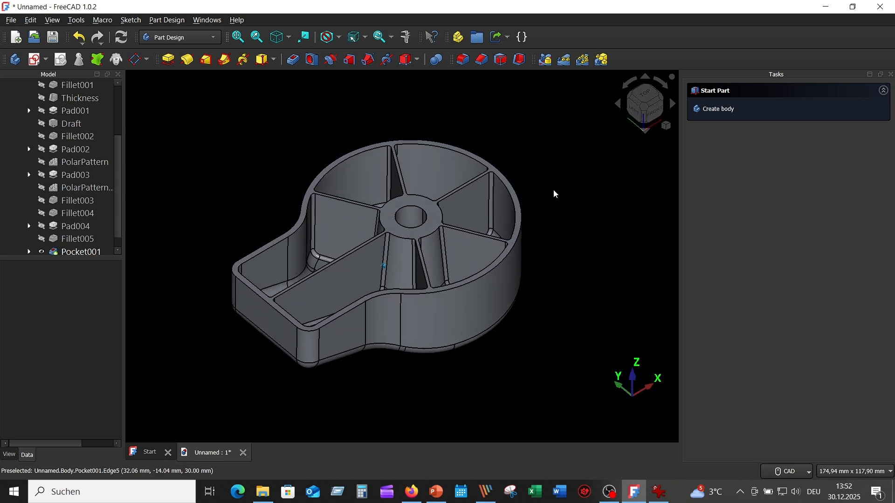
scroll(554, 193, down, 3)
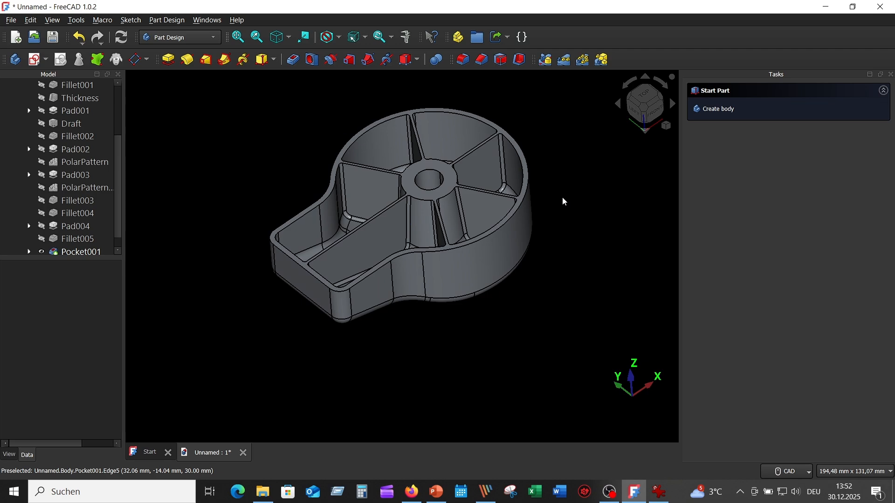